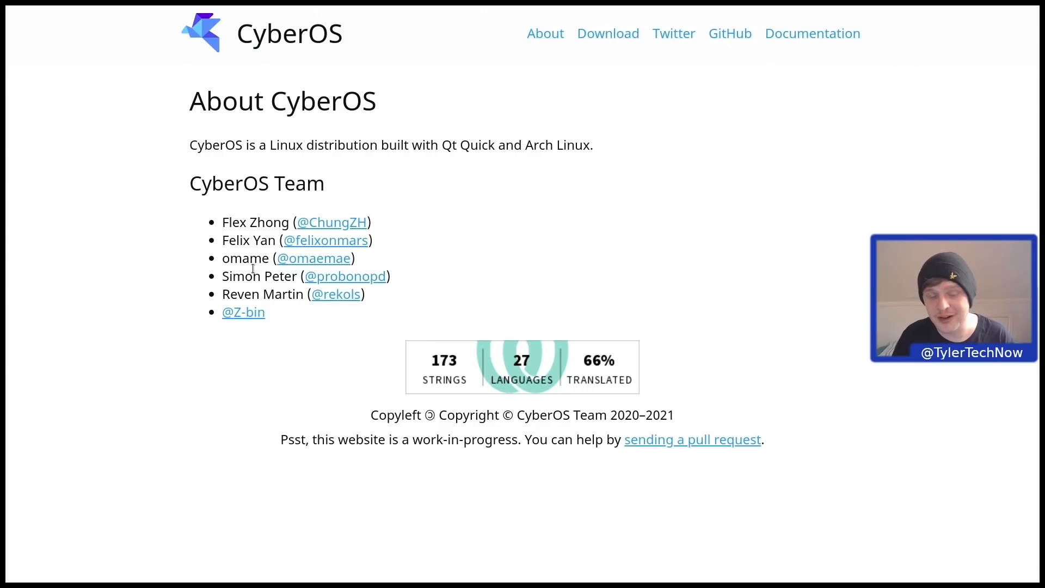
Launch the Install CyberOS application from the live desktop's application launcher.
{"action": "key", "text": "ctrl+Tab"}
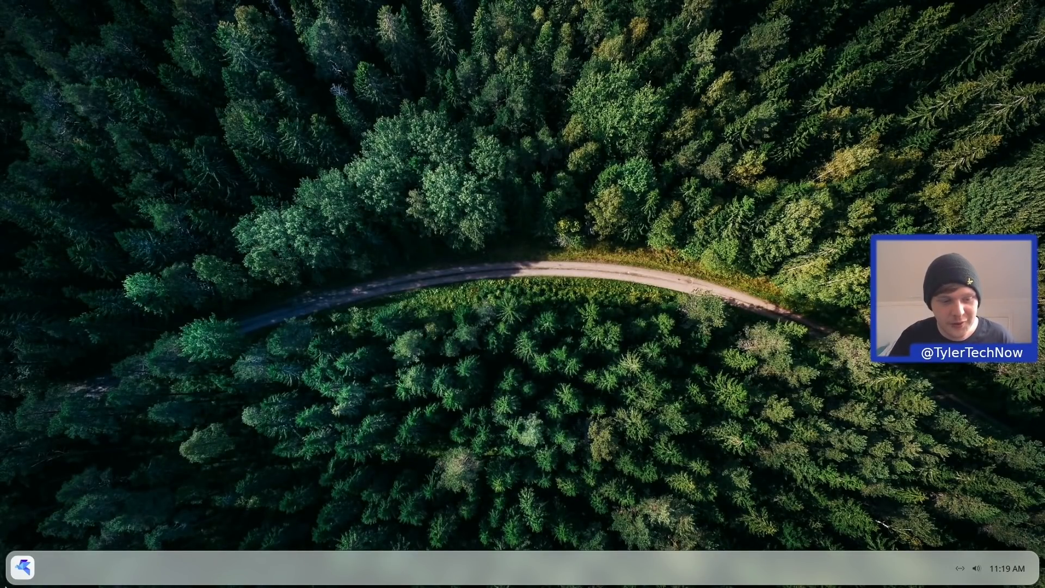
{"action": "left_click", "coordinate": [23, 566]}
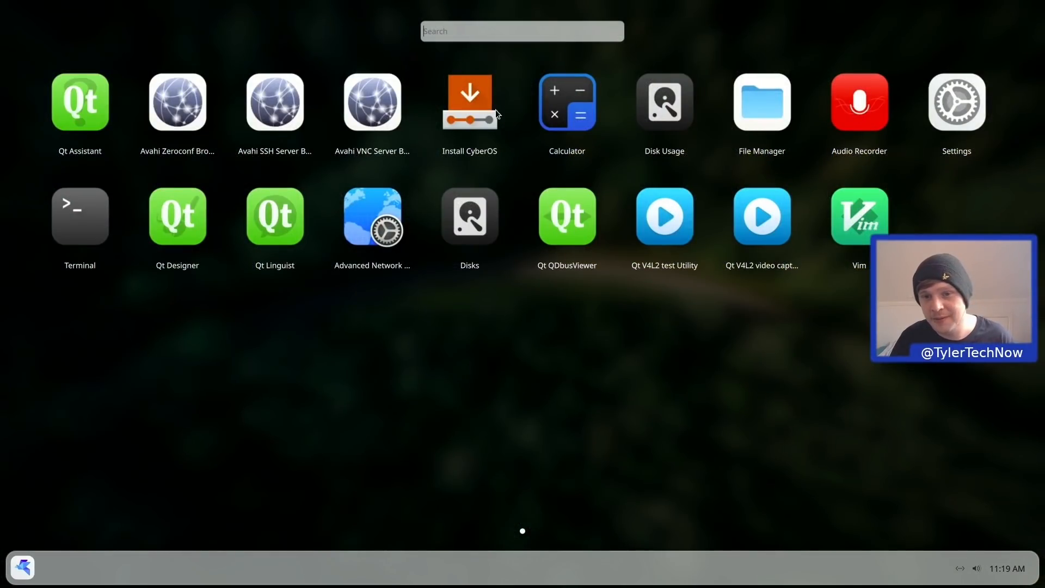
{"action": "left_click", "coordinate": [463, 107]}
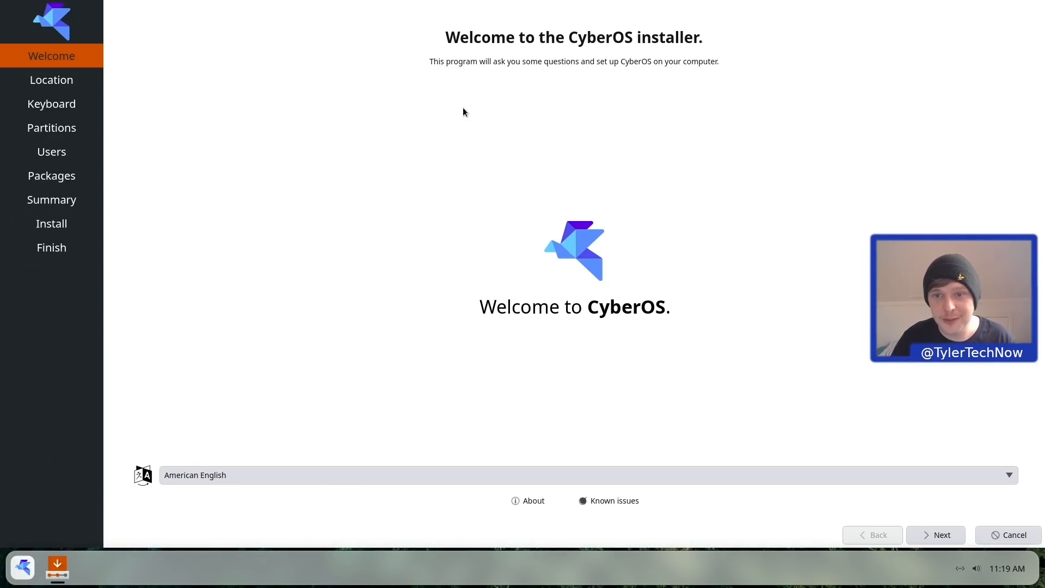
Set the installer language to British English (United Kingdom) and accept Europe/London as the location.
{"action": "left_click", "coordinate": [328, 474]}
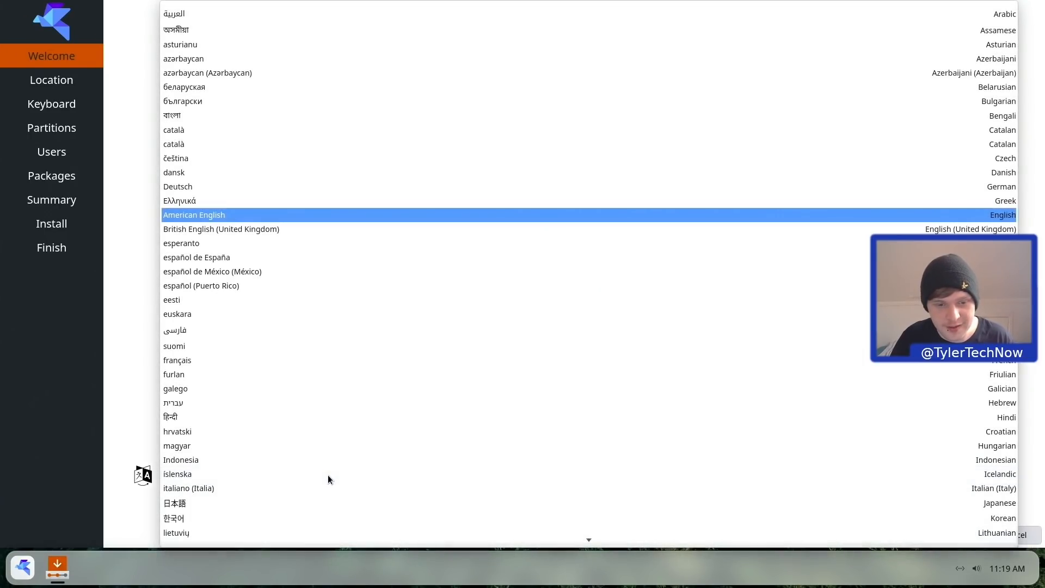
{"action": "left_click", "coordinate": [236, 229]}
{"action": "left_click", "coordinate": [927, 537]}
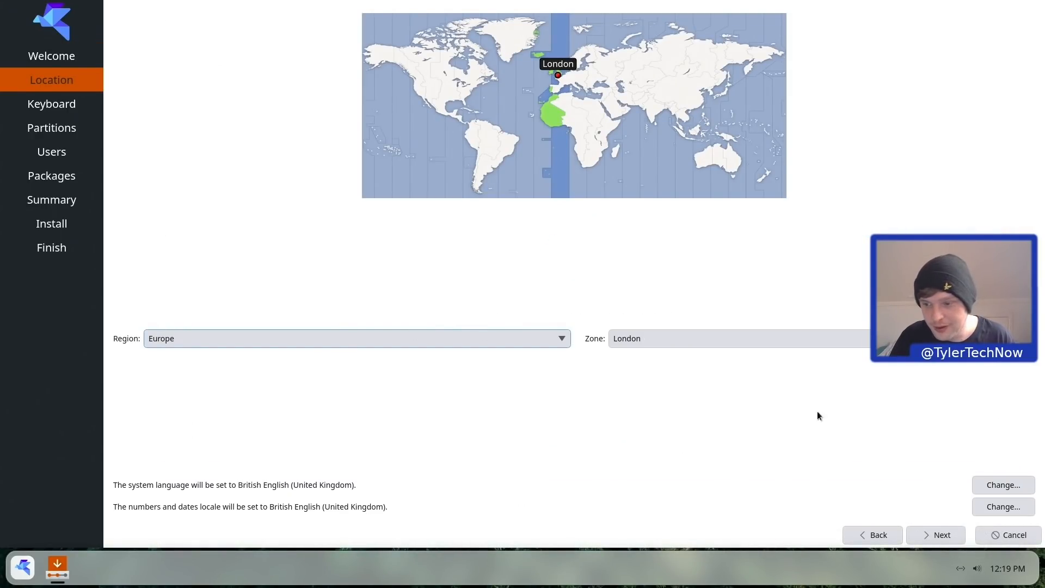
{"action": "left_click", "coordinate": [937, 536]}
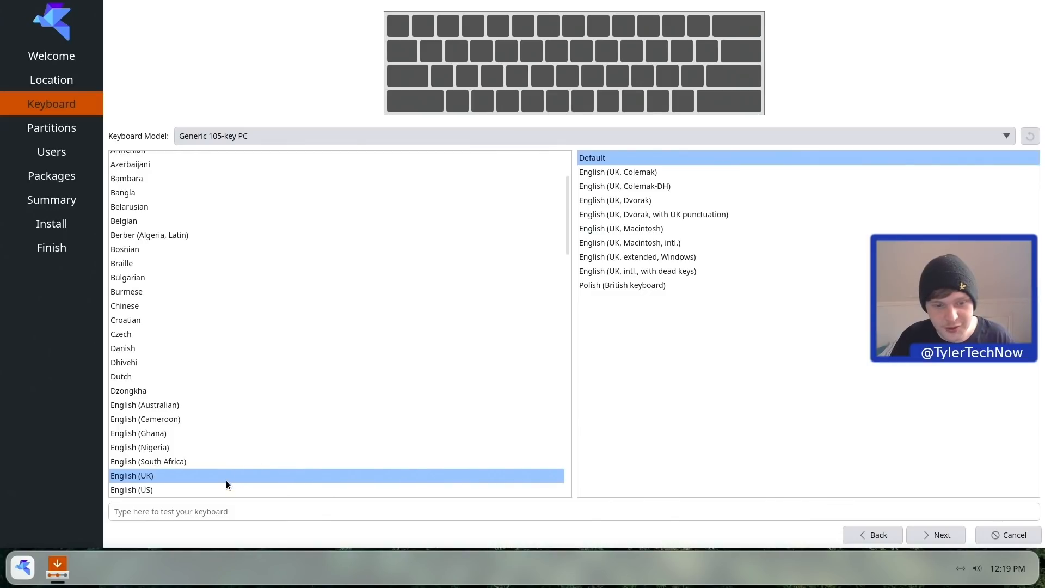
Test the English (UK) keyboard layout with the characters ~/ and accept the layout.
{"action": "left_click", "coordinate": [226, 511]}
{"action": "type", "text": "~/"}
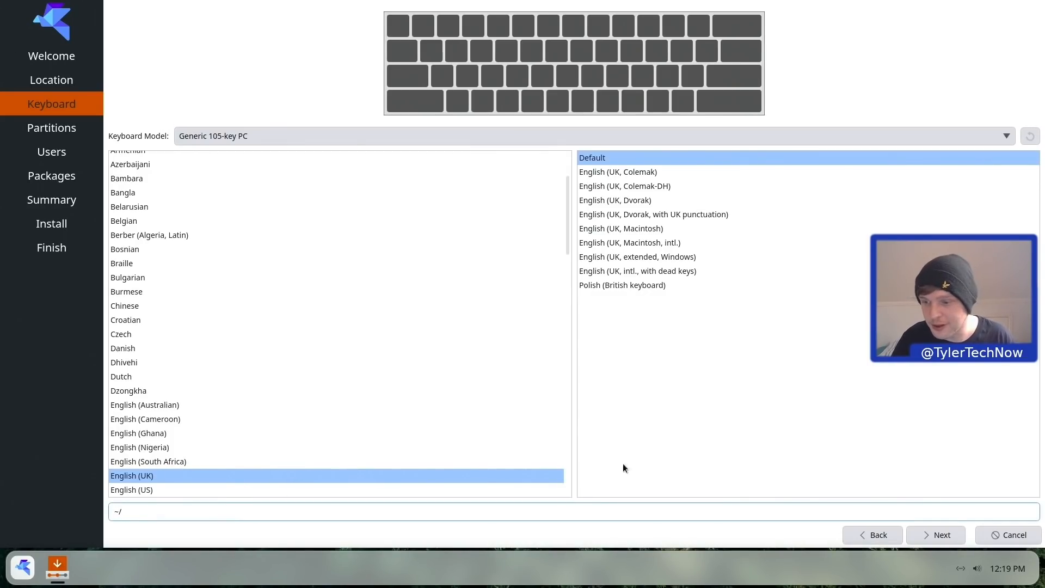
{"action": "left_click", "coordinate": [934, 536]}
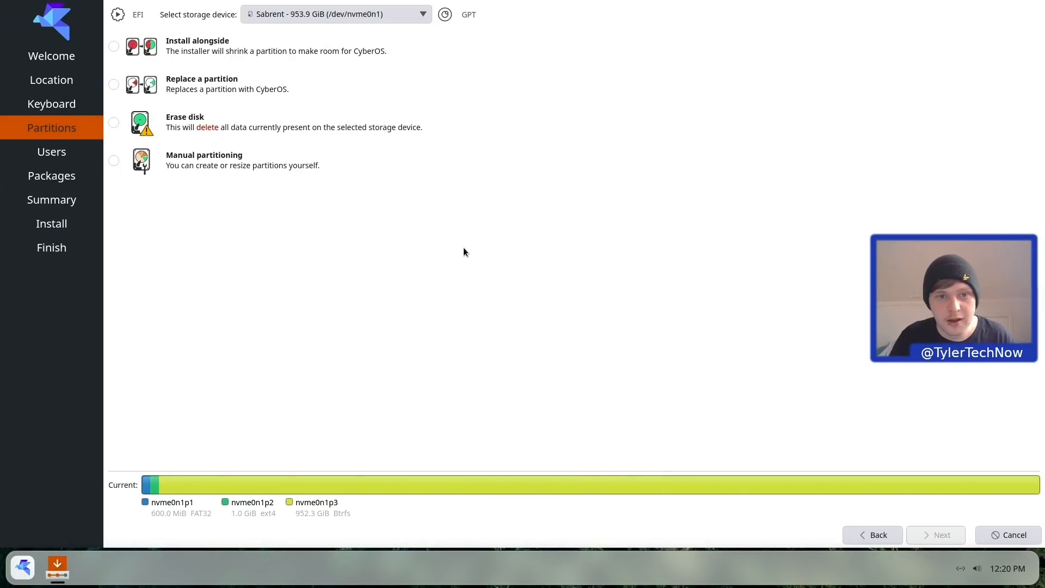
Choose to erase the DREVO X1 SSD (/dev/sda) for the installation, using the Swap (with Hibernate) option.
{"action": "left_click", "coordinate": [334, 18]}
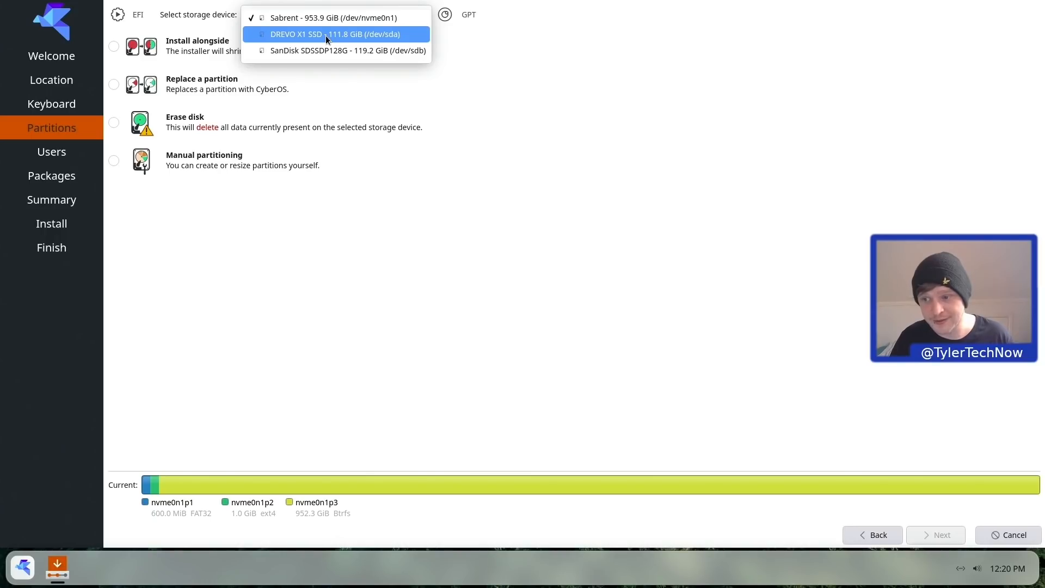
{"action": "left_click", "coordinate": [325, 34]}
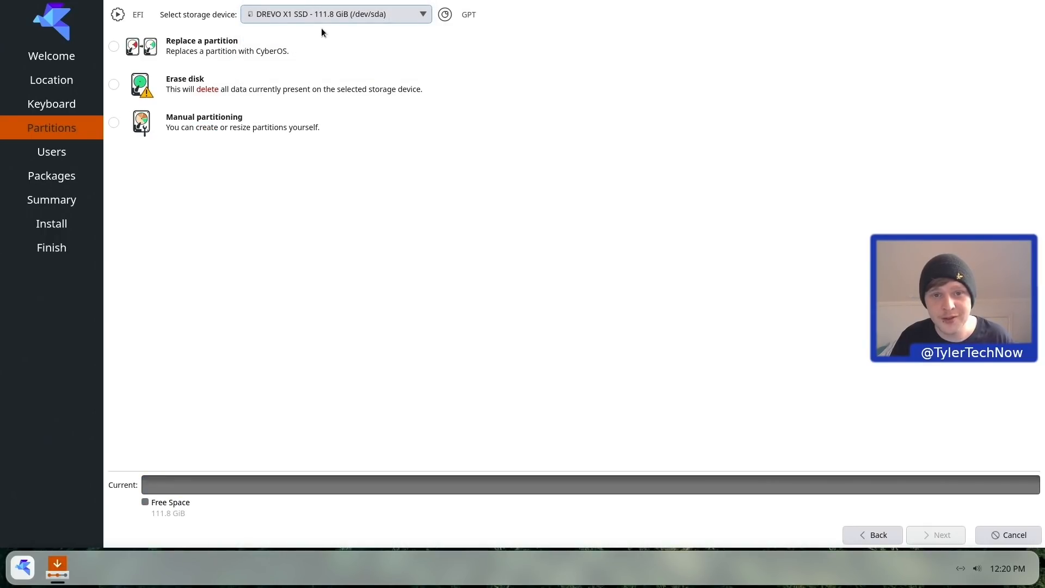
{"action": "left_click", "coordinate": [113, 84]}
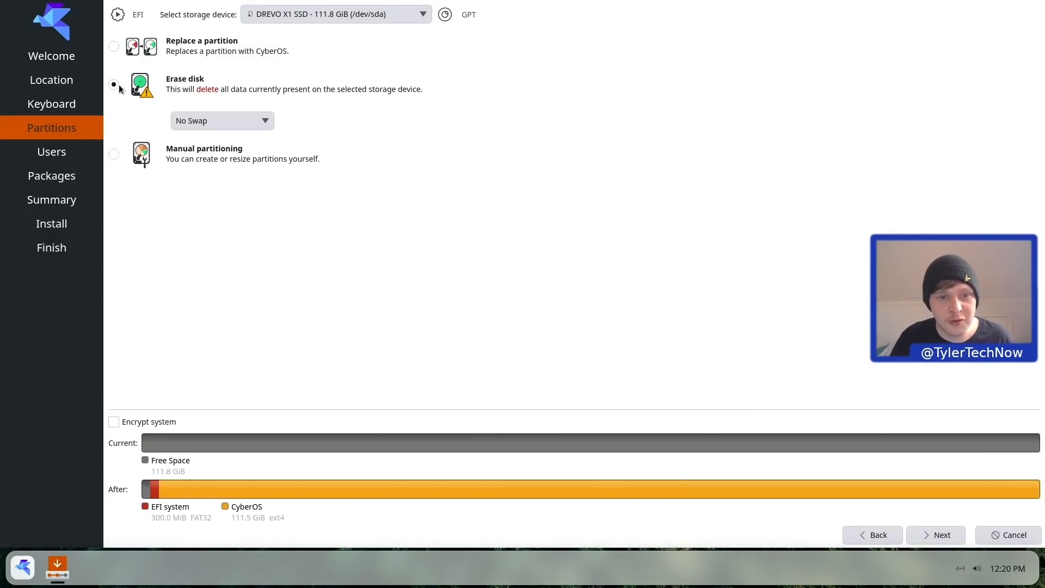
{"action": "left_click", "coordinate": [218, 123]}
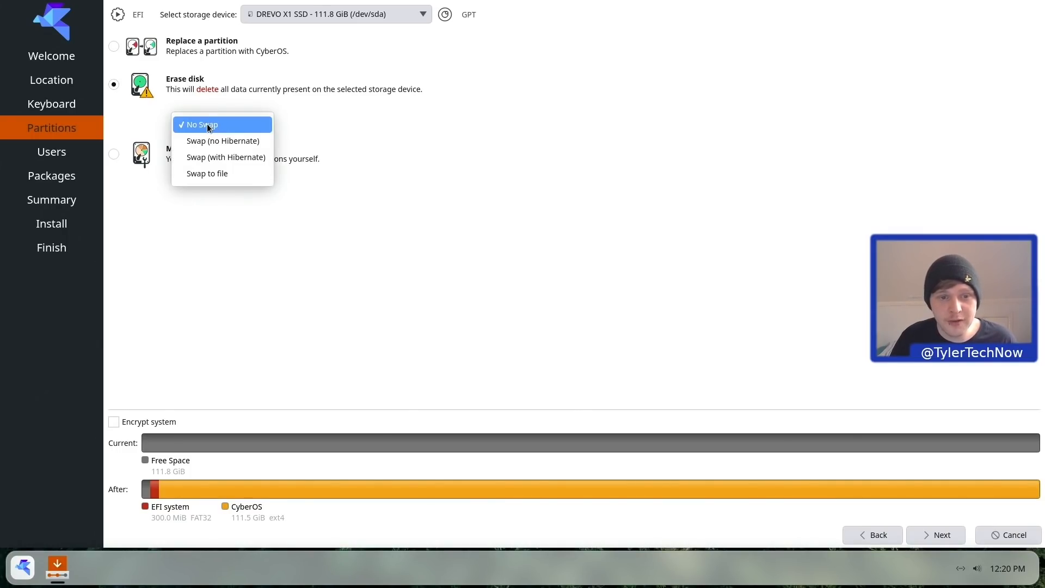
{"action": "left_click", "coordinate": [242, 159]}
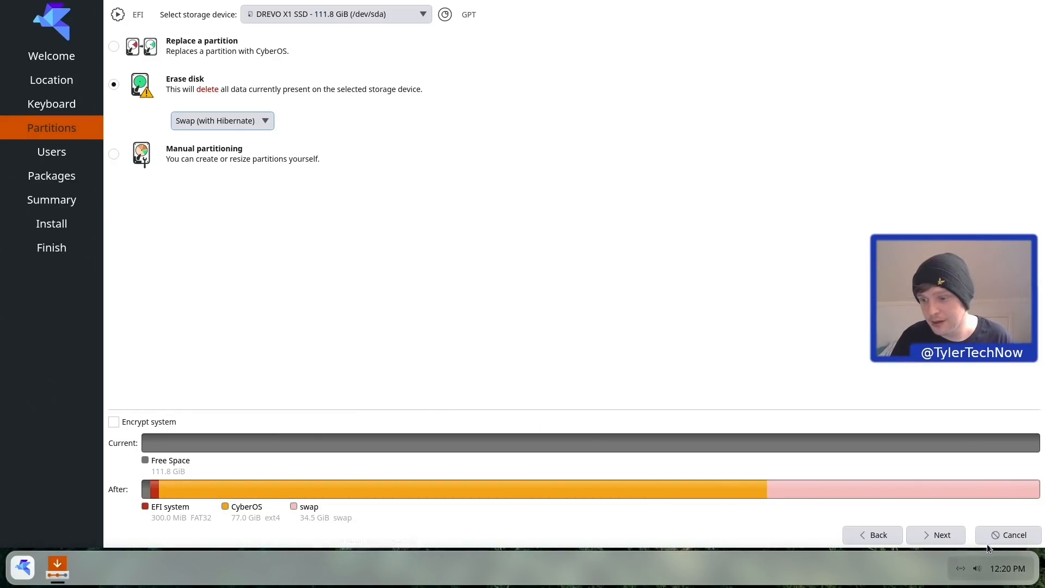
{"action": "left_click", "coordinate": [956, 534]}
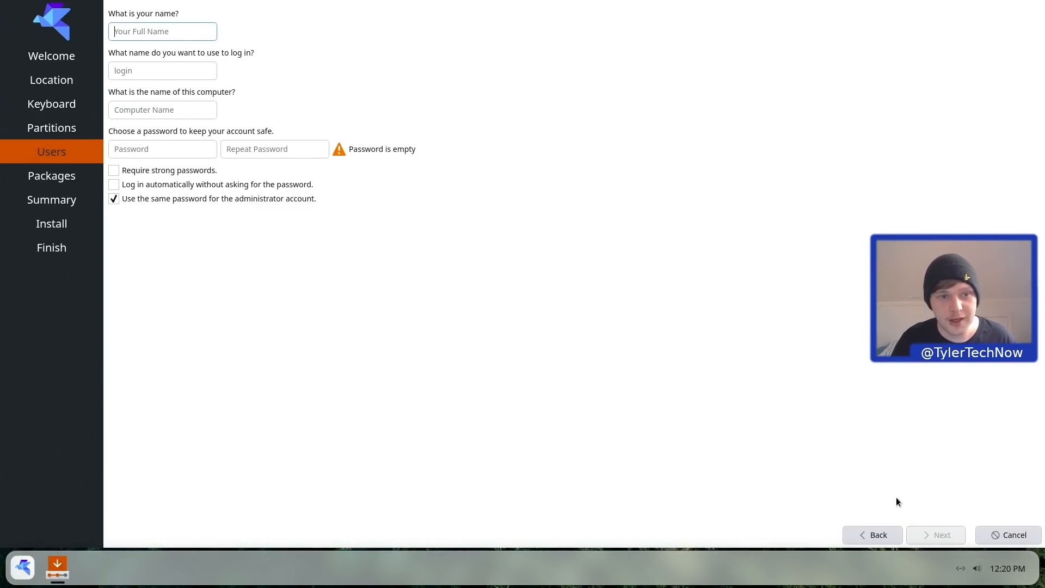
Enter the user's name for the new account and name the computer cyberboiii.
{"action": "type", "text": "tyler"}
{"action": "key", "text": "Tab"}
{"action": "key", "text": "Tab"}
{"action": "type", "text": "cyberboiii"}
{"action": "key", "text": "Tab"}
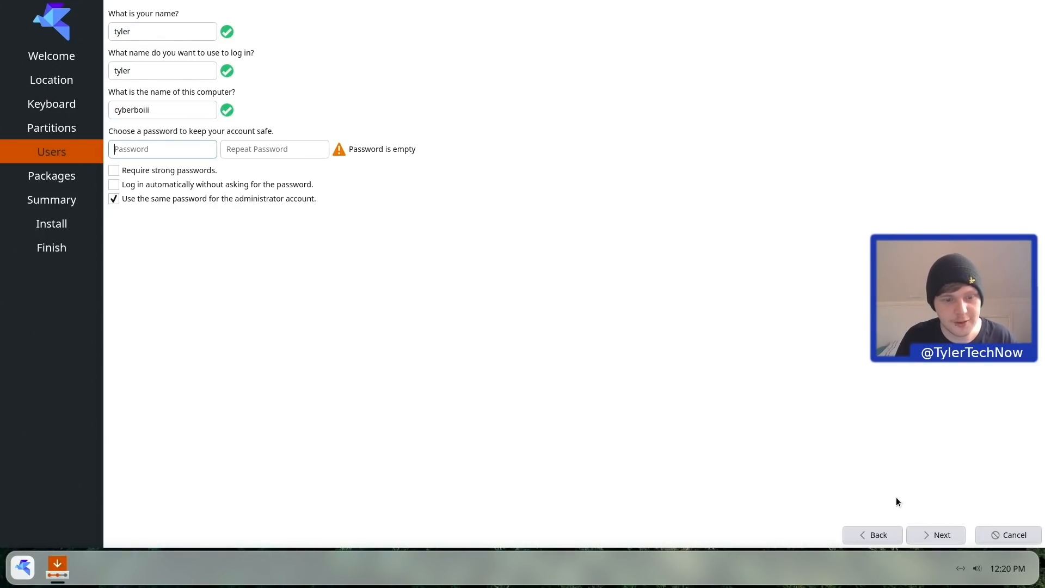
Enter and repeat the account password, and continue to the package selection.
{"action": "type", "text": "********"}
{"action": "key", "text": "Tab"}
{"action": "type", "text": "***"}
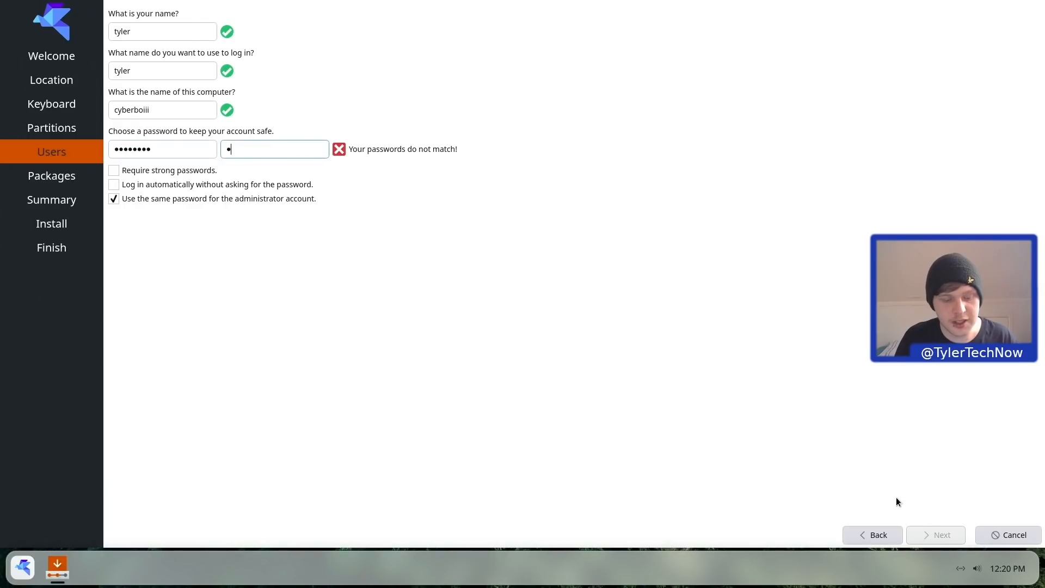
{"action": "key", "text": "BackSpace"}
{"action": "key", "text": "BackSpace"}
{"action": "key", "text": "BackSpace"}
{"action": "type", "text": "********"}
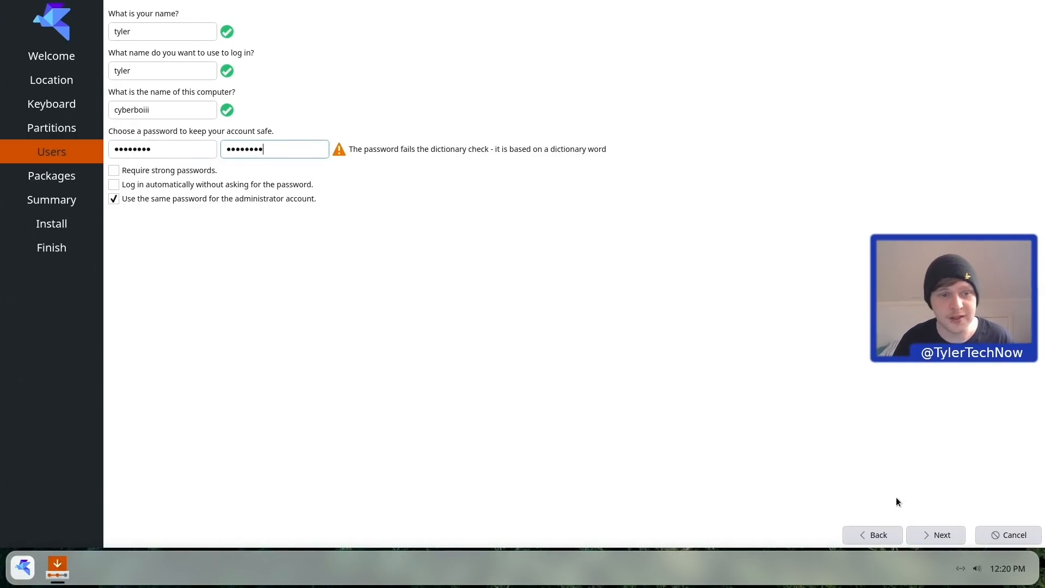
{"action": "left_click", "coordinate": [926, 531]}
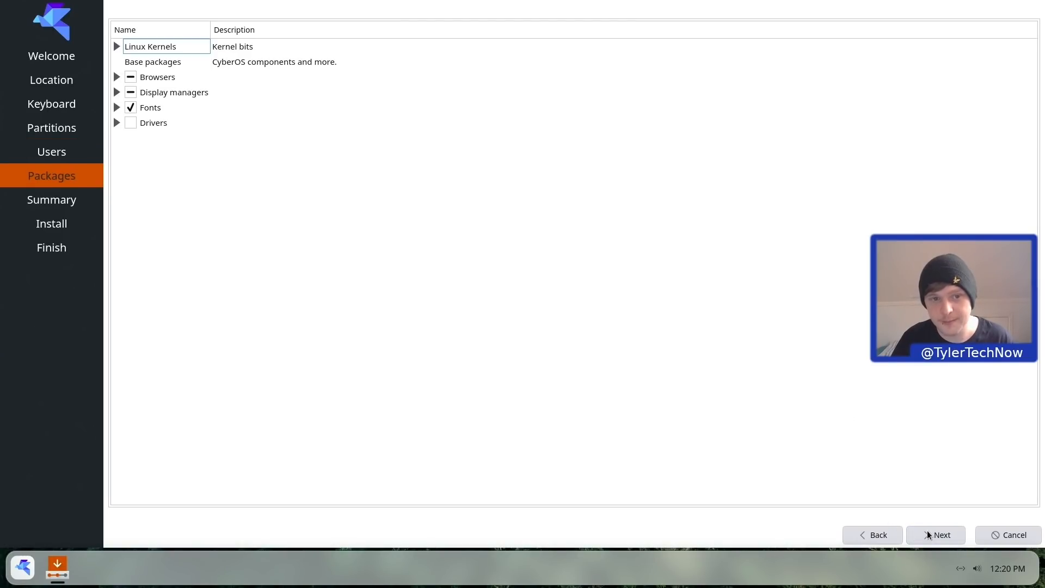
Expand the kernel, browser, display manager, font and driver groups, add the AMD driver and accept the package selection.
{"action": "left_click", "coordinate": [117, 46]}
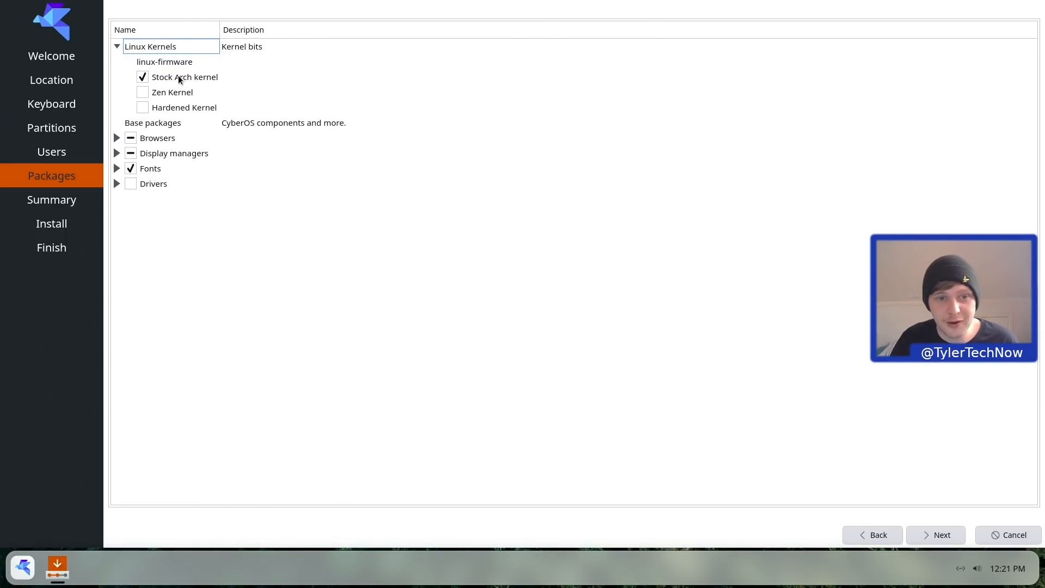
{"action": "left_click", "coordinate": [117, 138]}
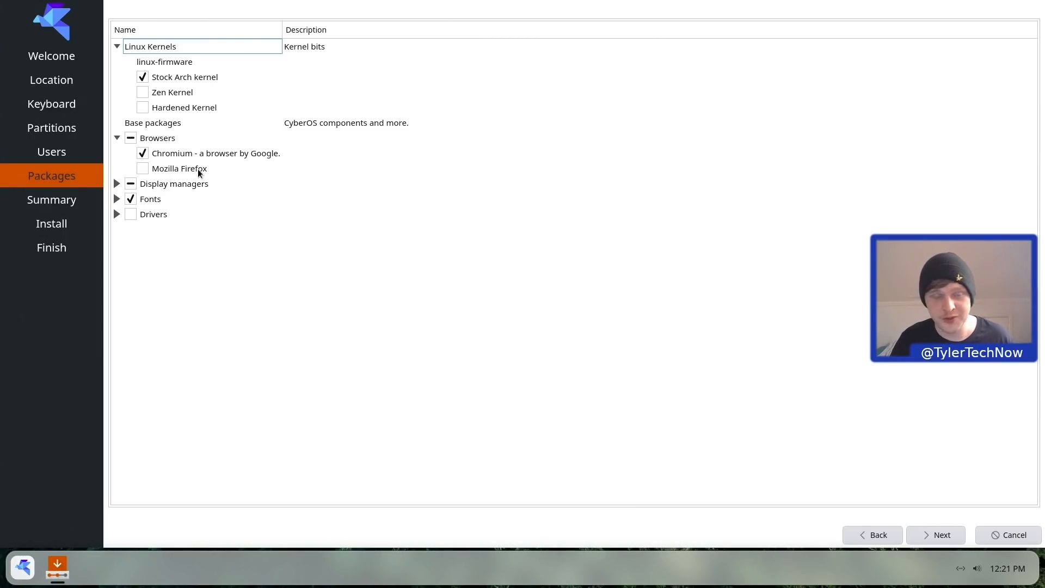
{"action": "left_click", "coordinate": [117, 183]}
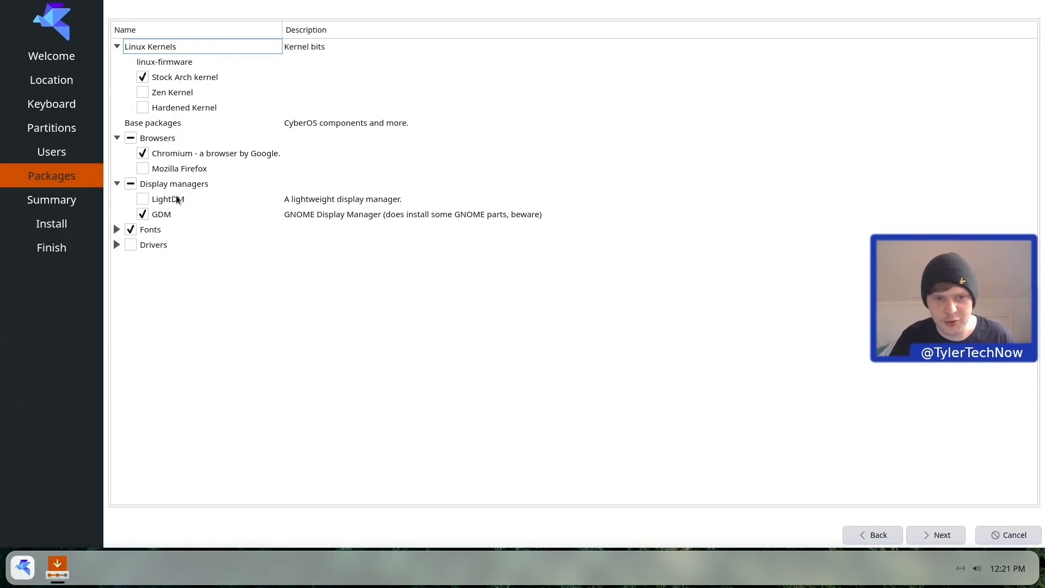
{"action": "left_click", "coordinate": [118, 231]}
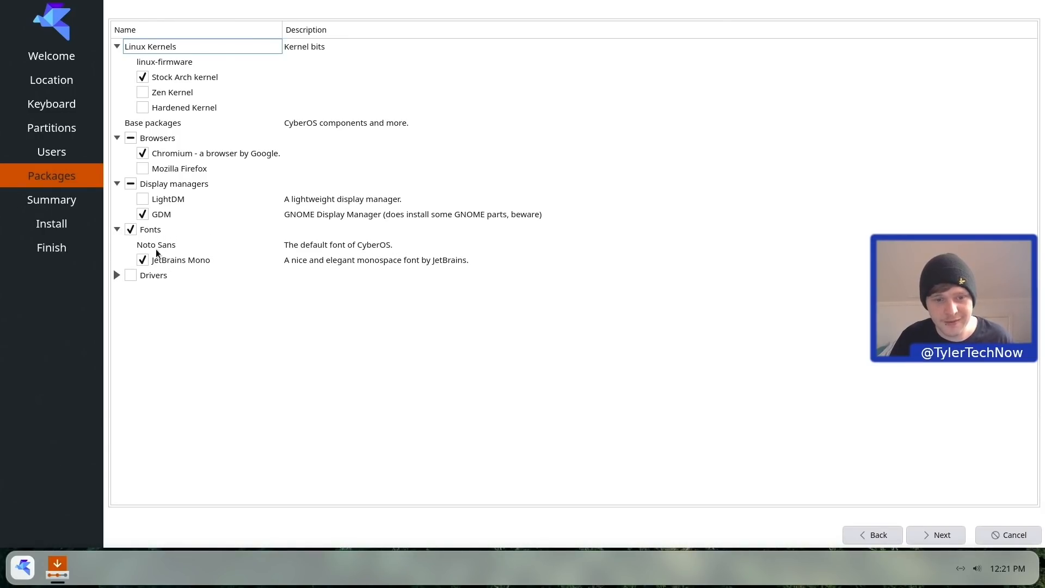
{"action": "left_click", "coordinate": [117, 275]}
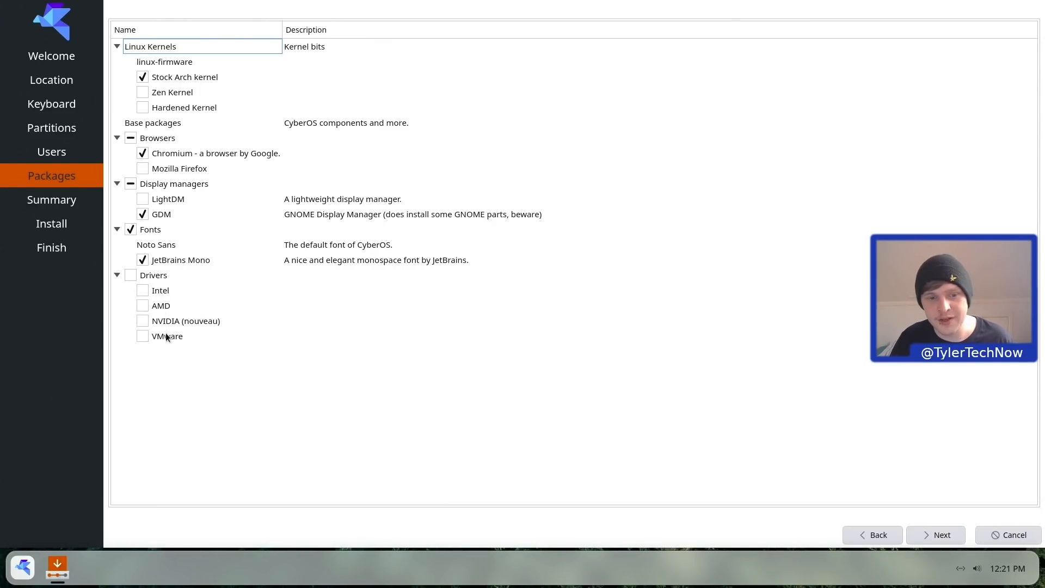
{"action": "left_click", "coordinate": [143, 308]}
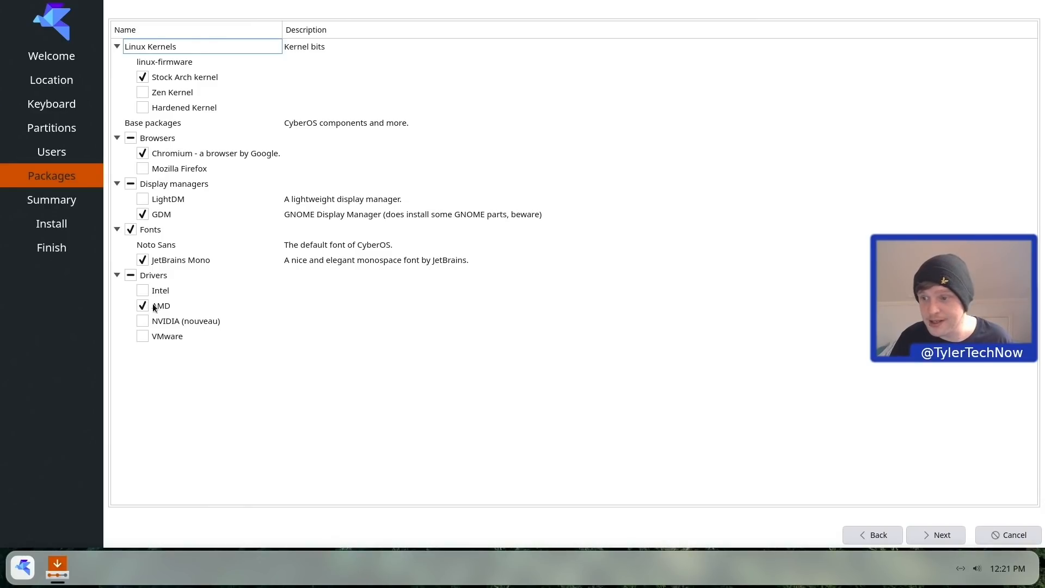
{"action": "left_click", "coordinate": [929, 535]}
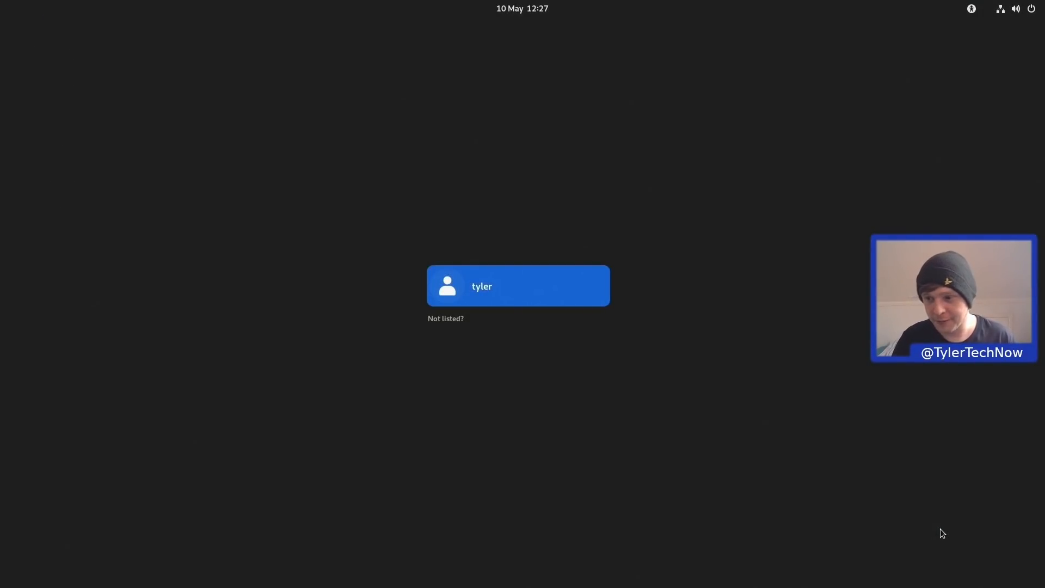
Select the user account on the login screen and choose the Cyber Desktop session.
{"action": "left_click", "coordinate": [459, 288]}
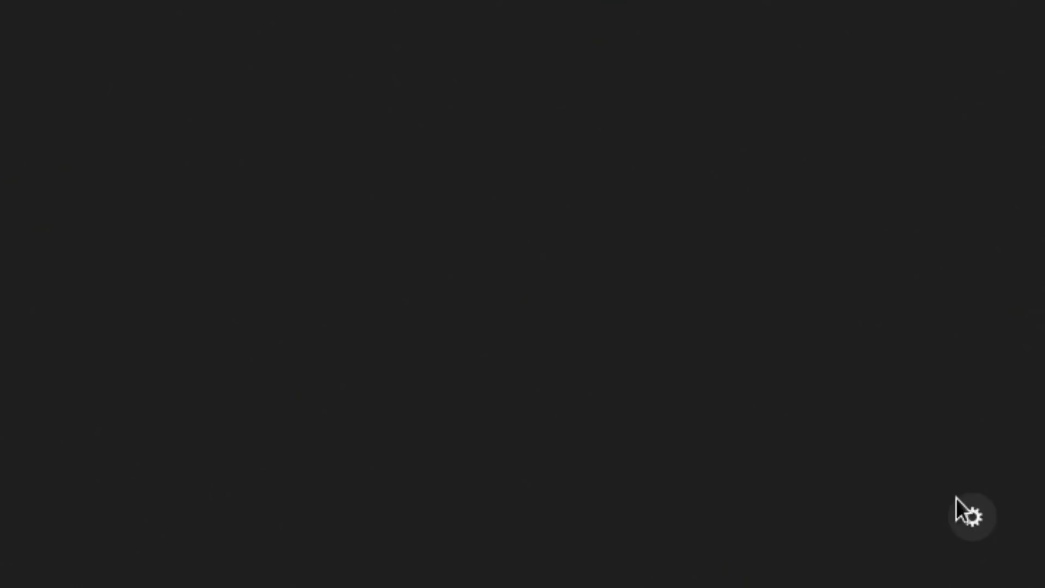
{"action": "left_click", "coordinate": [974, 515]}
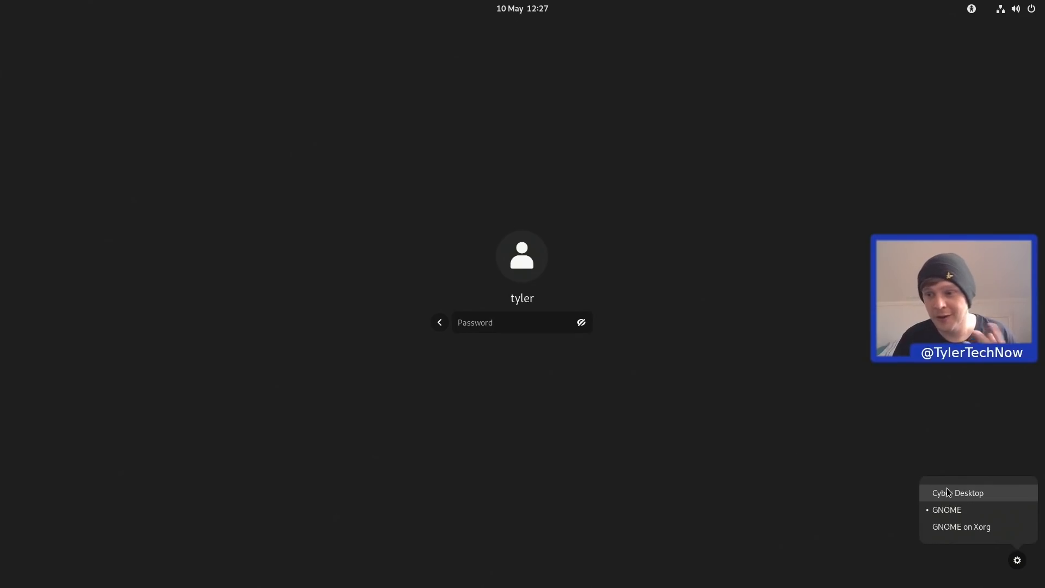
{"action": "left_click", "coordinate": [947, 492]}
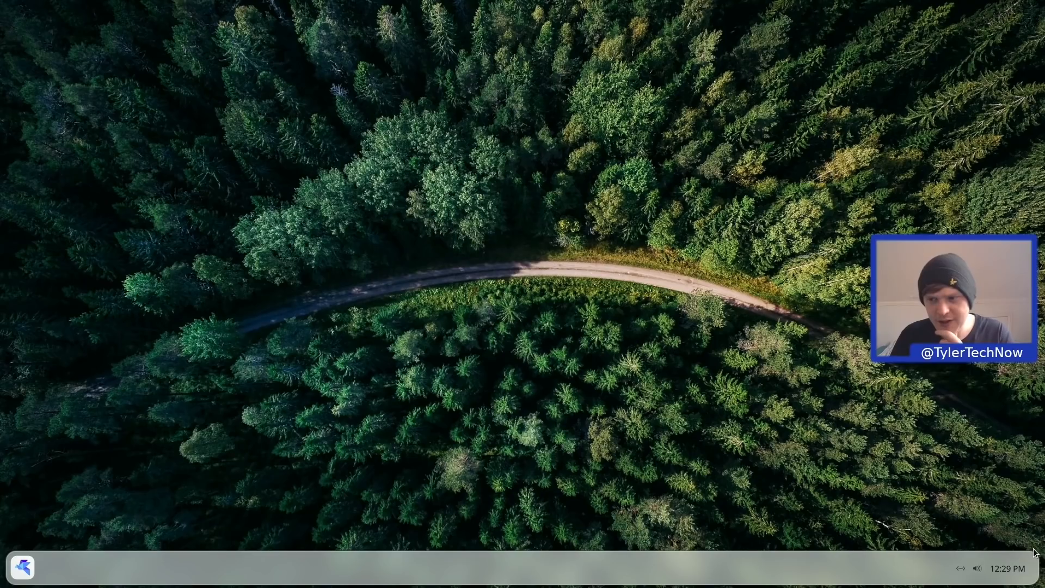
Open Terminal and print the session type with echo $XDG_SESSION_TYPE.
{"action": "left_click", "coordinate": [23, 566]}
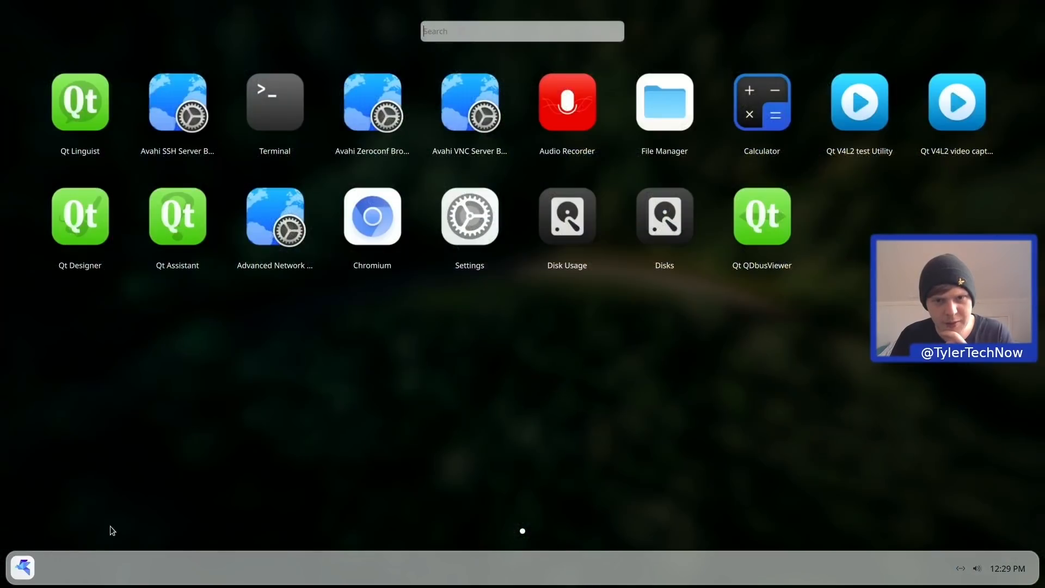
{"action": "left_click", "coordinate": [283, 116]}
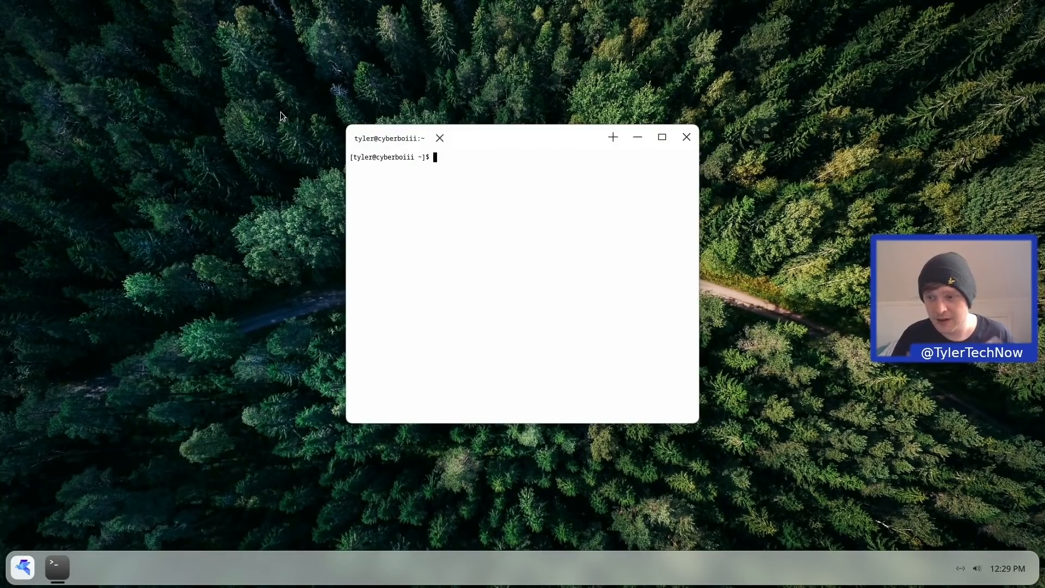
{"action": "type", "text": "e"}
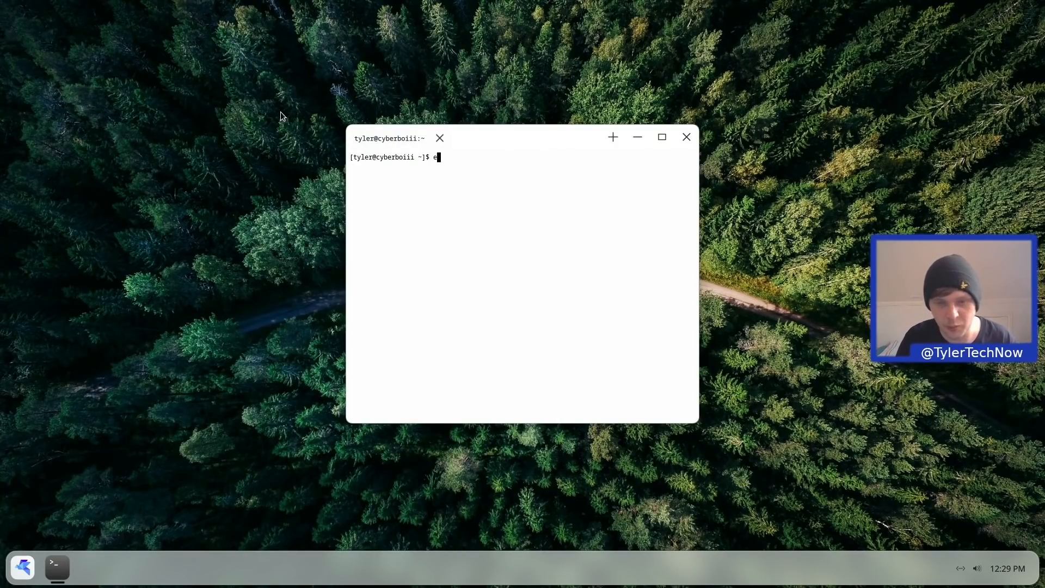
{"action": "type", "text": "cho $XDG_SESSION_TYPE"}
{"action": "key", "text": "Return"}
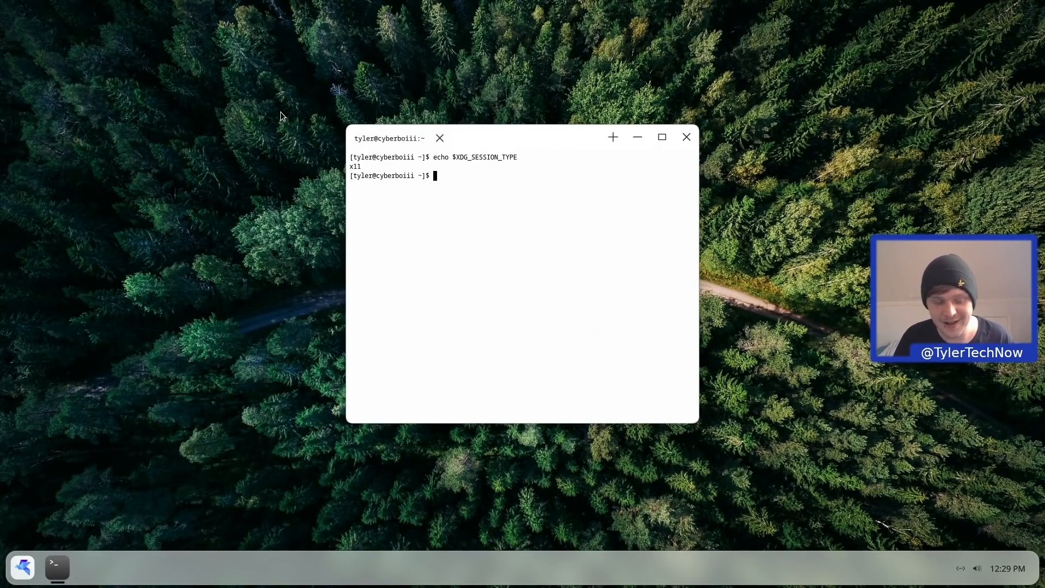
Run a full system upgrade with sudo pacman -Syu.
{"action": "type", "text": "sudo pacman "}
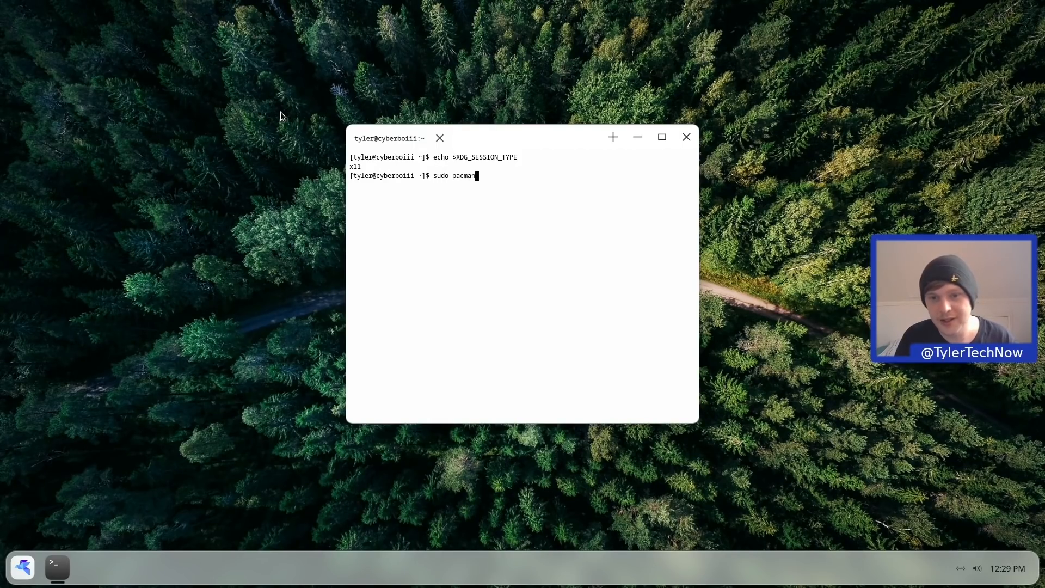
{"action": "type", "text": "-Syu"}
{"action": "key", "text": "Return"}
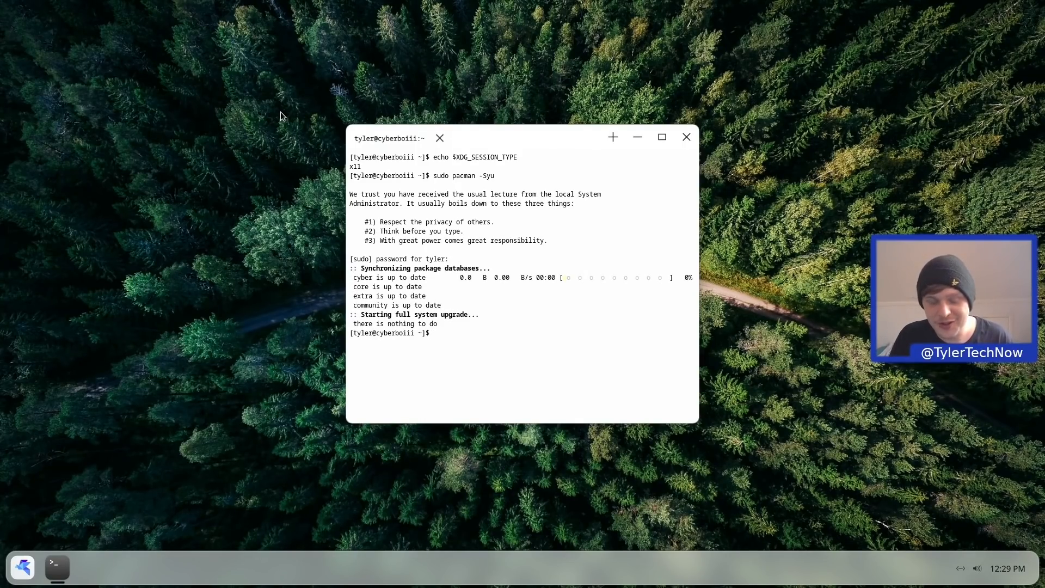
Try to show the system information with neofetch in the terminal.
{"action": "type", "text": "neofe"}
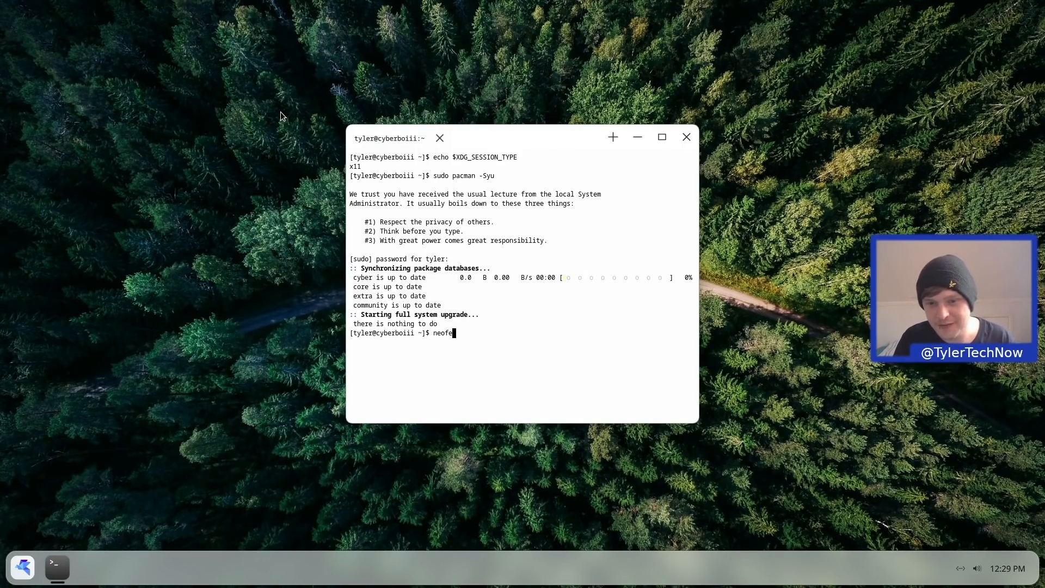
{"action": "type", "text": "tch"}
{"action": "key", "text": "Return"}
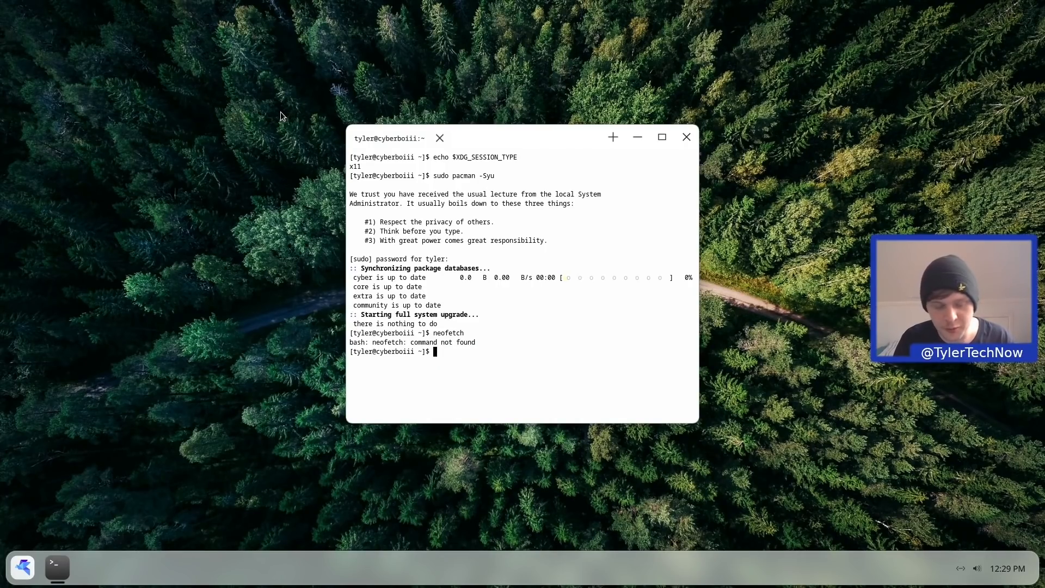
Install the neofetch package with sudo pacman -S neofetch, accept the installation and run neofetch.
{"action": "type", "text": "sudo "}
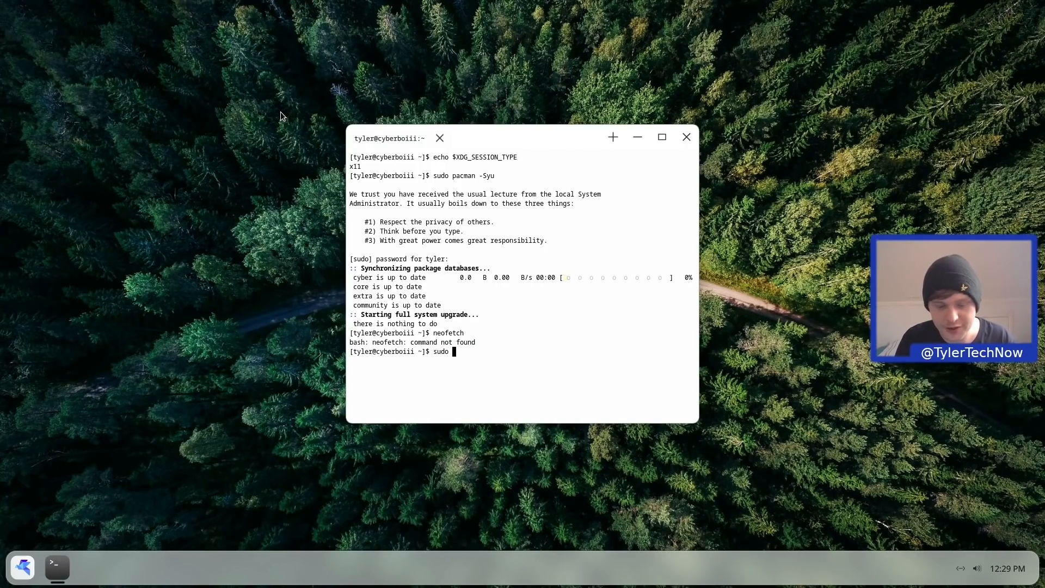
{"action": "type", "text": "pacman -S neofetch"}
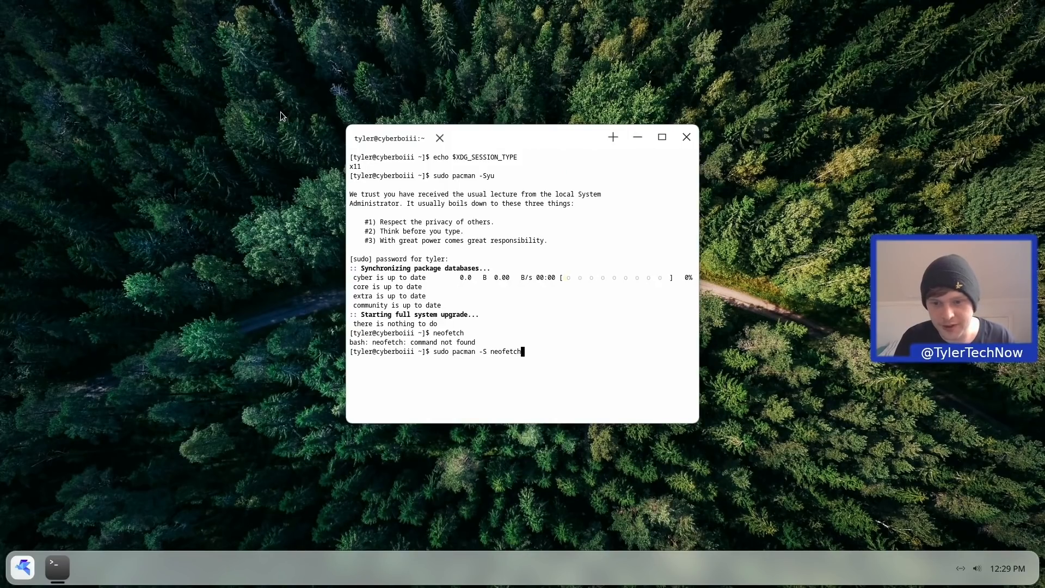
{"action": "key", "text": "Return"}
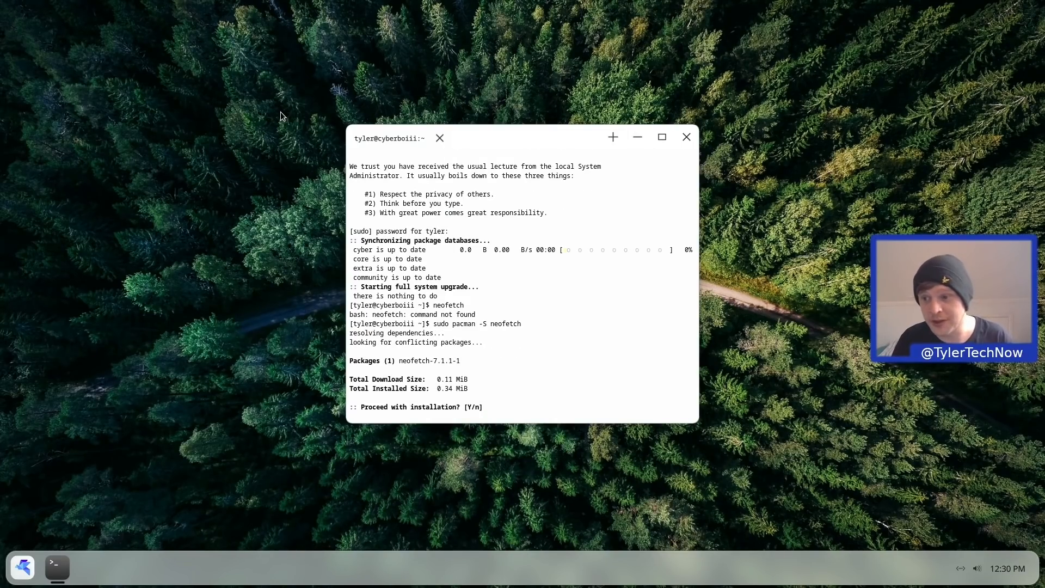
{"action": "type", "text": "y"}
{"action": "key", "text": "Return"}
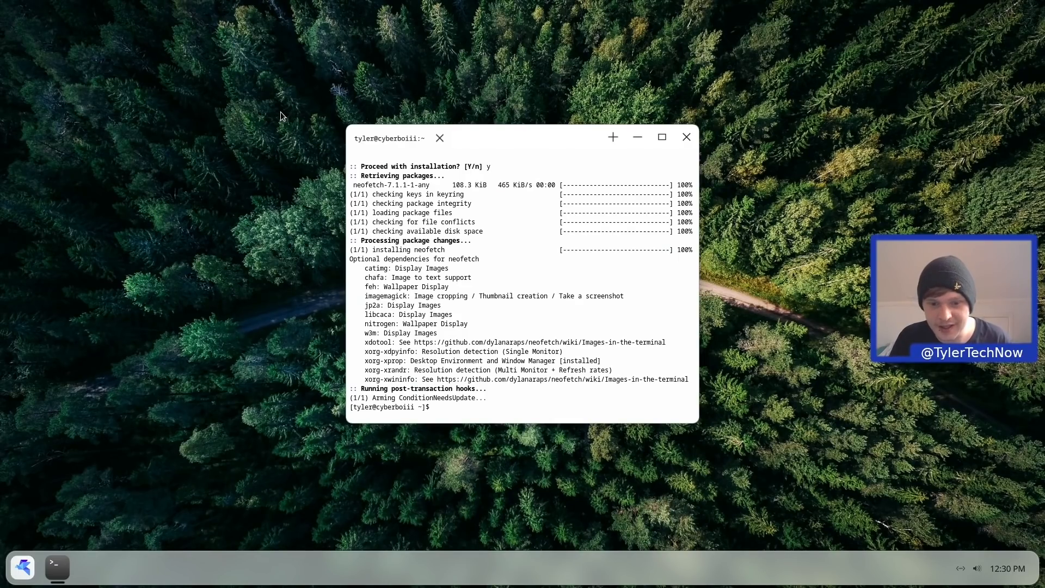
{"action": "type", "text": "neofetch"}
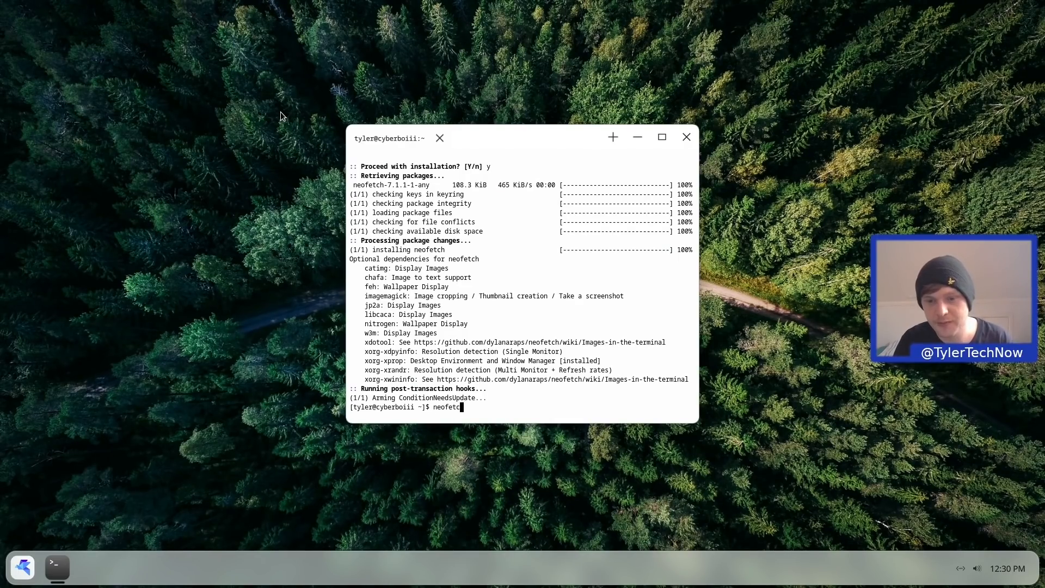
{"action": "key", "text": "Return"}
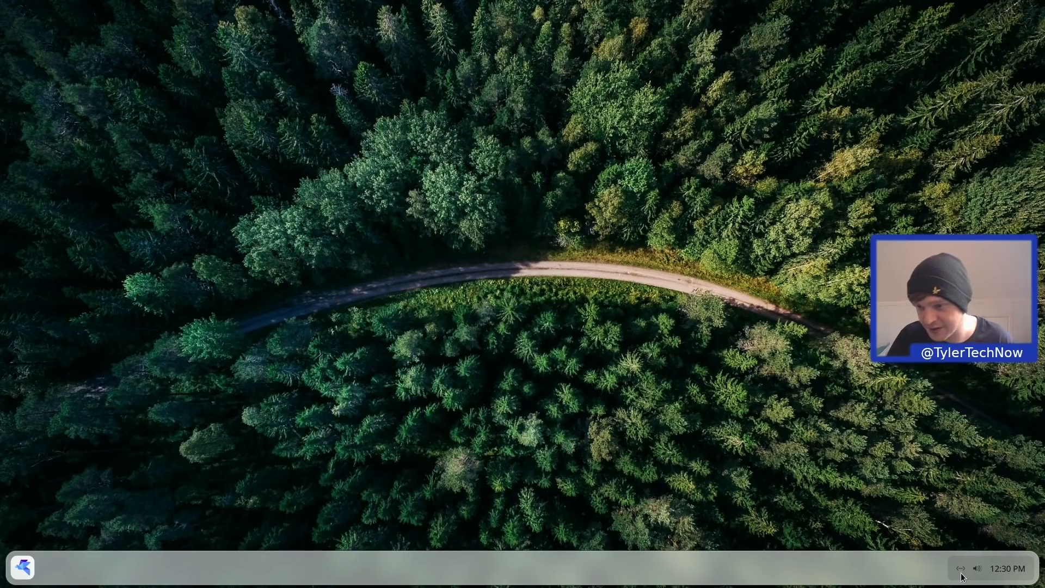
View the quick settings and the power options, dismiss them without choosing any, and check the quick settings once more.
{"action": "left_click", "coordinate": [989, 571]}
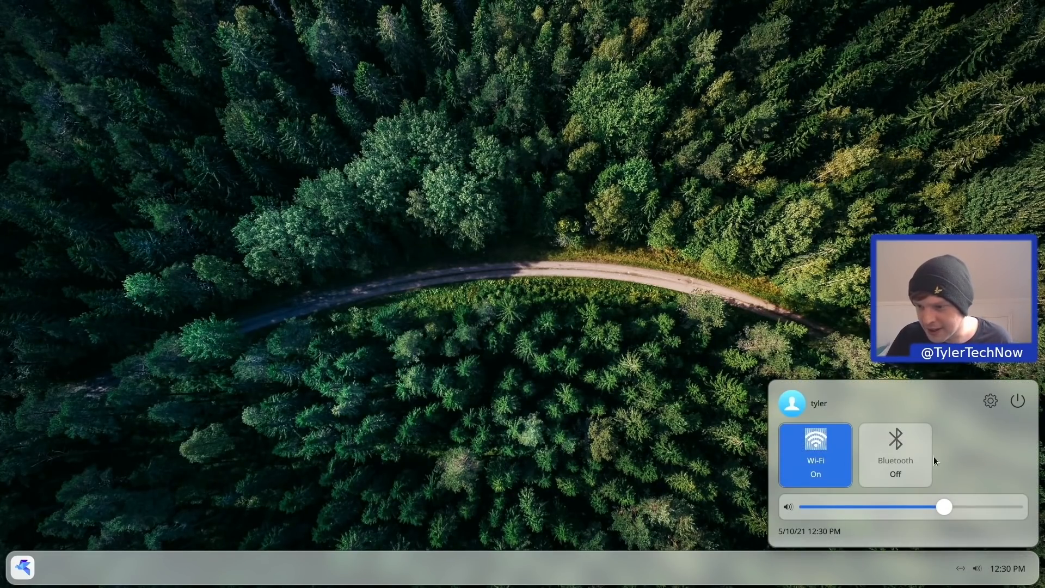
{"action": "left_click", "coordinate": [1017, 401]}
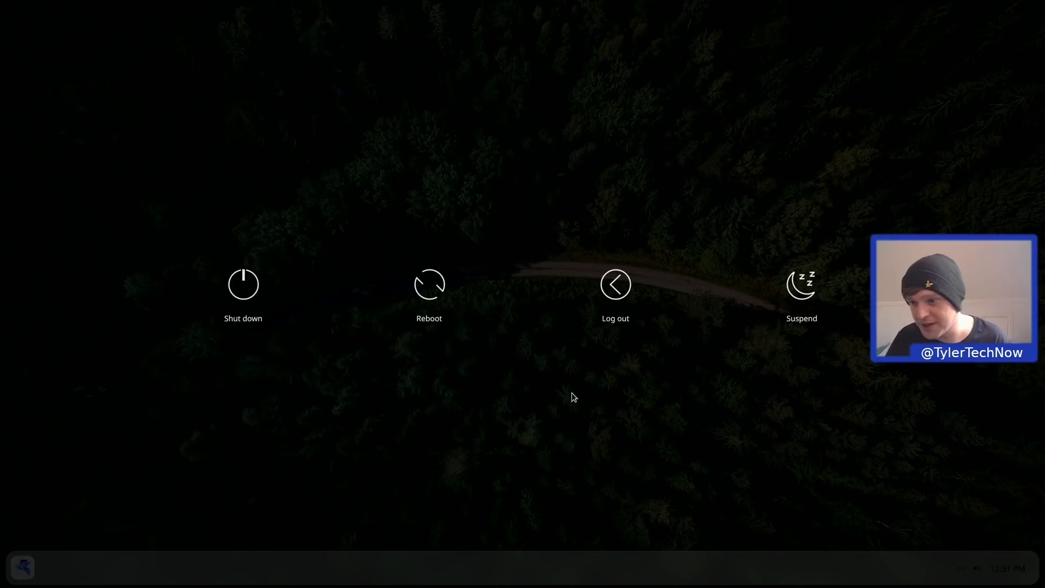
{"action": "left_click", "coordinate": [745, 493]}
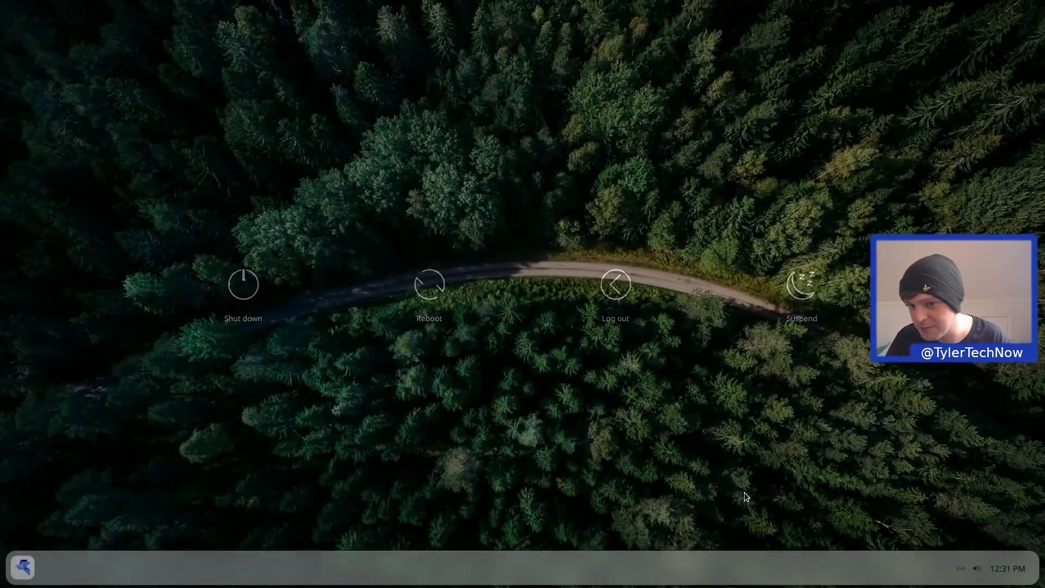
{"action": "left_click", "coordinate": [996, 568]}
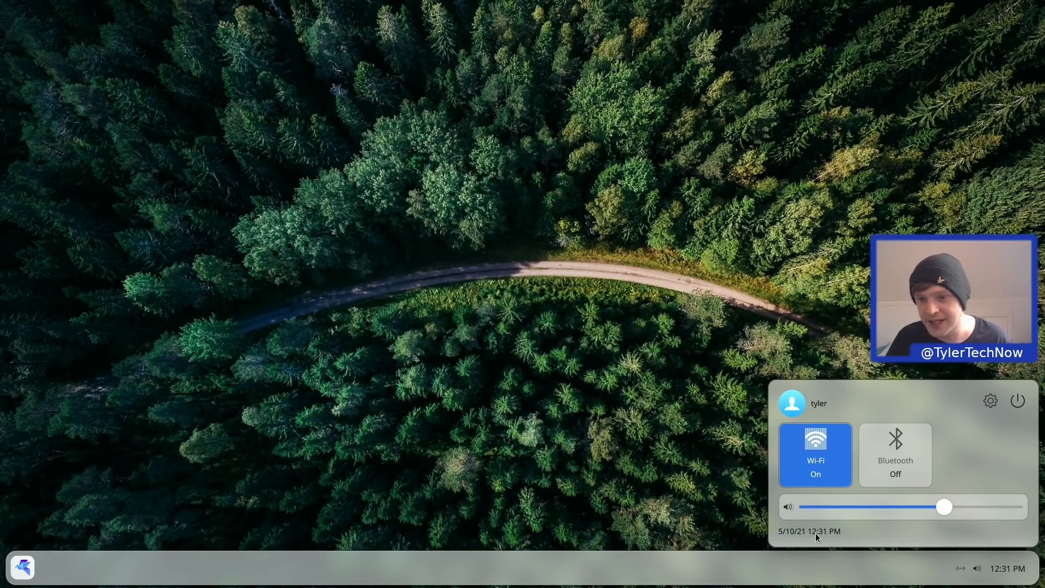
{"action": "left_click", "coordinate": [586, 462]}
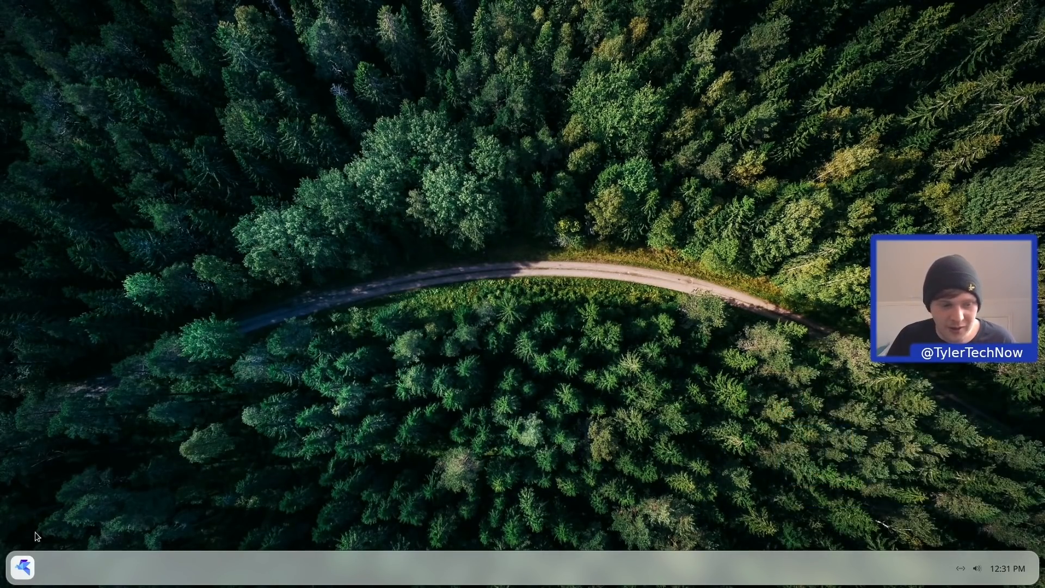
Search the application launcher for chrom and leave the launcher.
{"action": "left_click", "coordinate": [22, 565]}
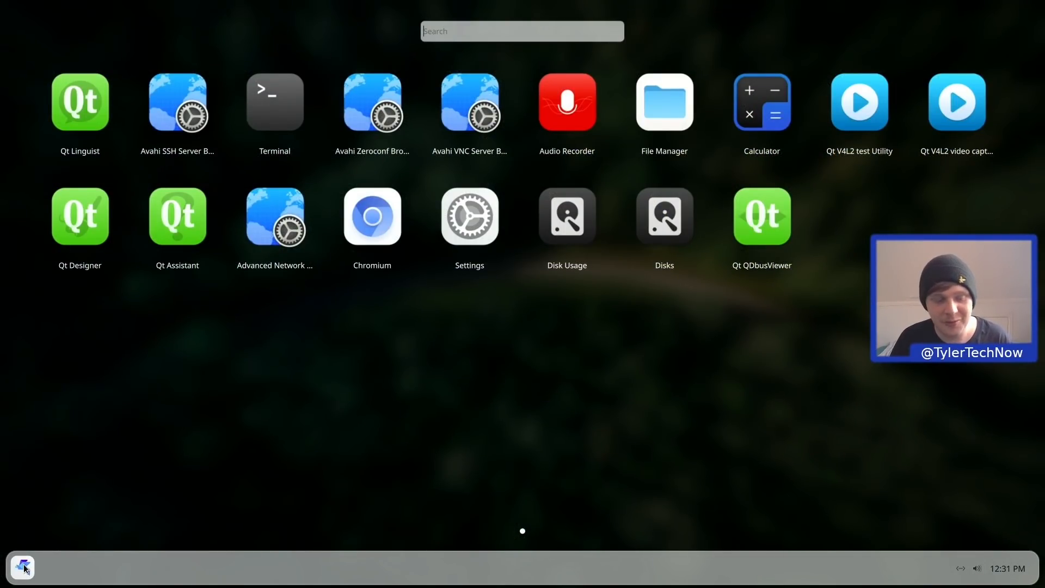
{"action": "type", "text": "chrom"}
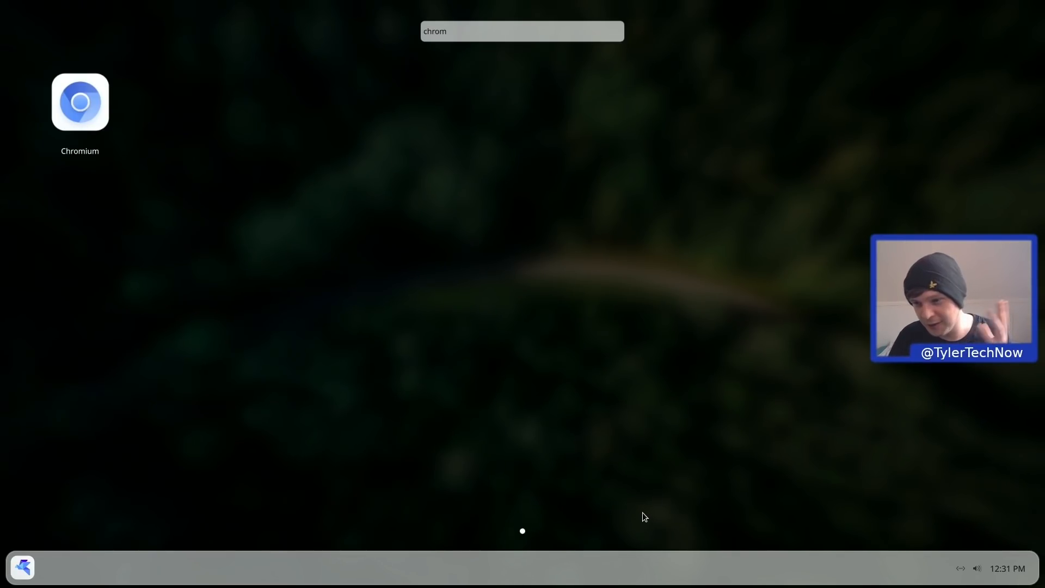
{"action": "key", "text": "Return"}
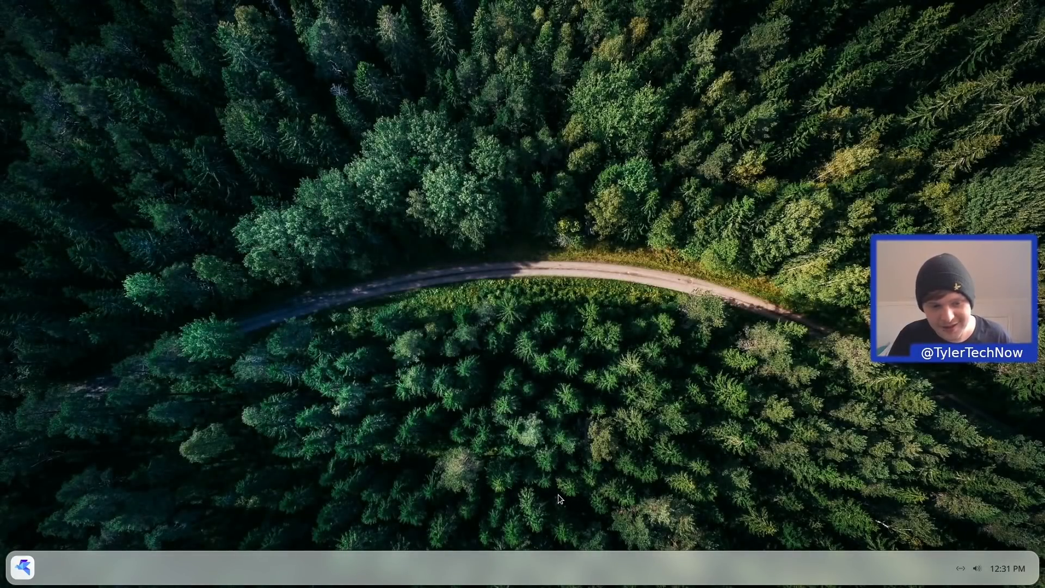
Look through the desktop's context menu, the application launcher and the quick settings, dismissing each without choosing anything.
{"action": "right_click", "coordinate": [347, 244]}
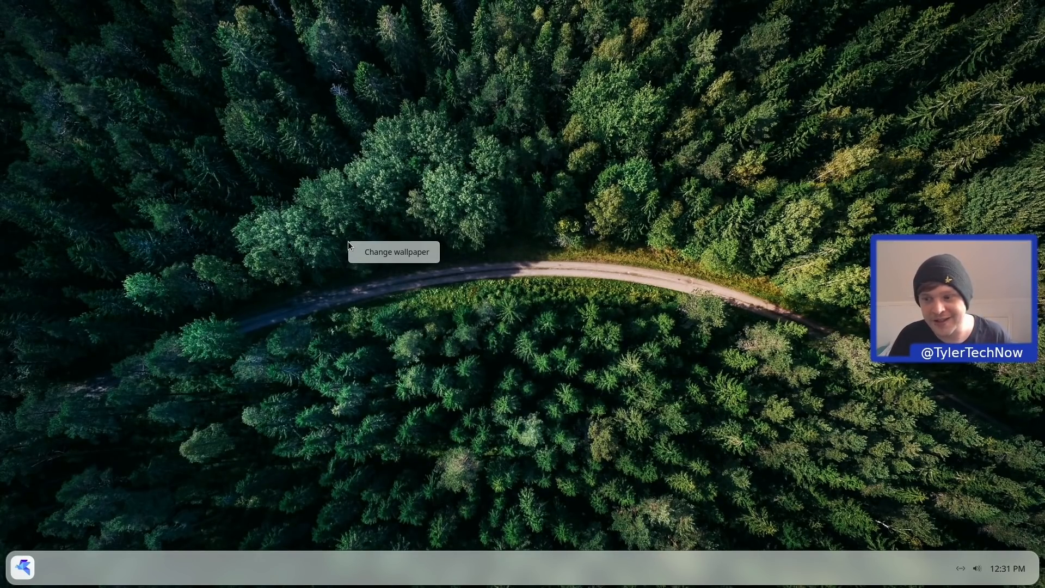
{"action": "left_click", "coordinate": [495, 172]}
{"action": "left_click", "coordinate": [25, 562]}
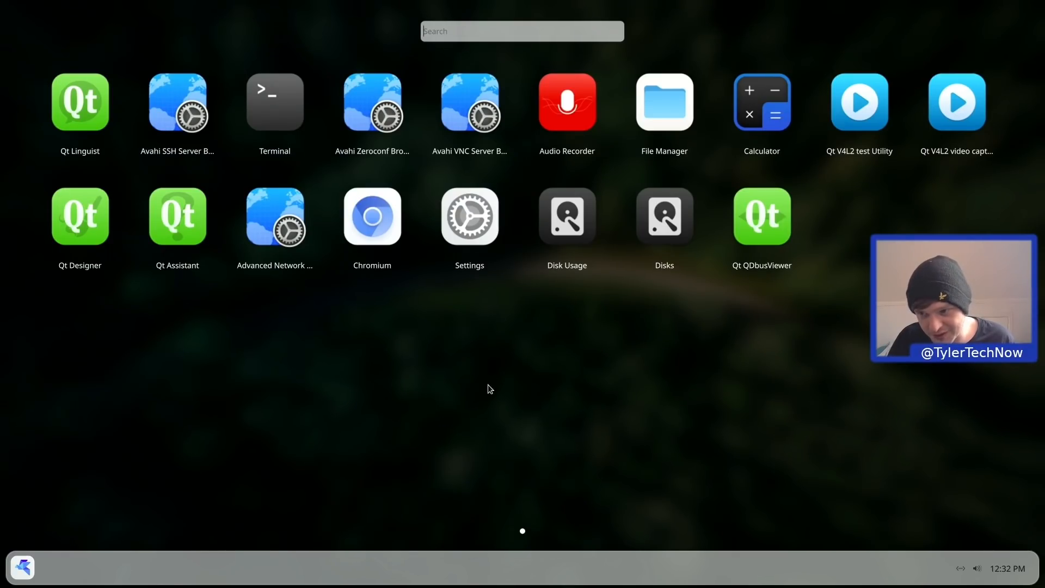
{"action": "left_click", "coordinate": [526, 325]}
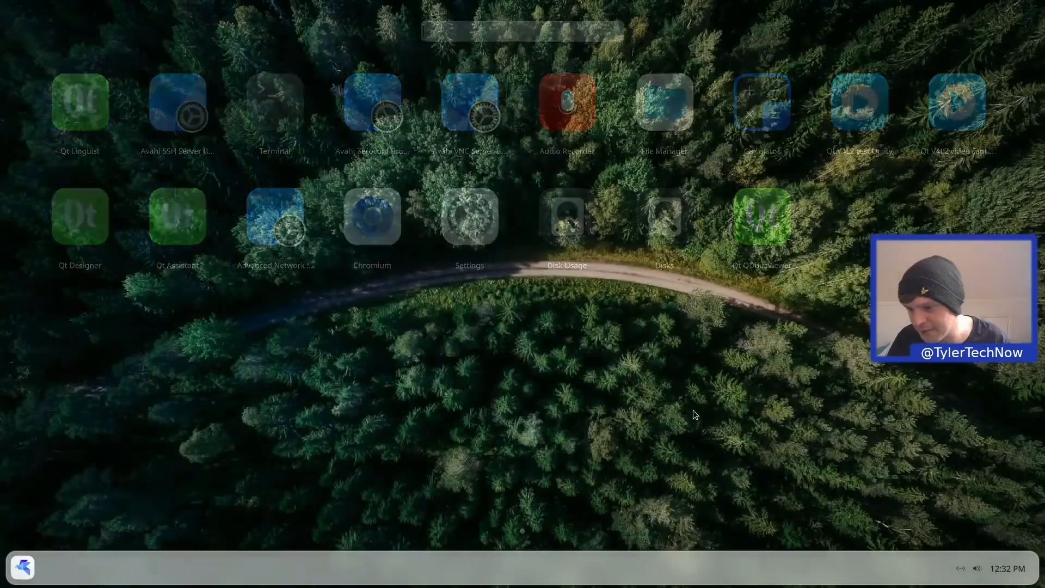
{"action": "left_click", "coordinate": [974, 568]}
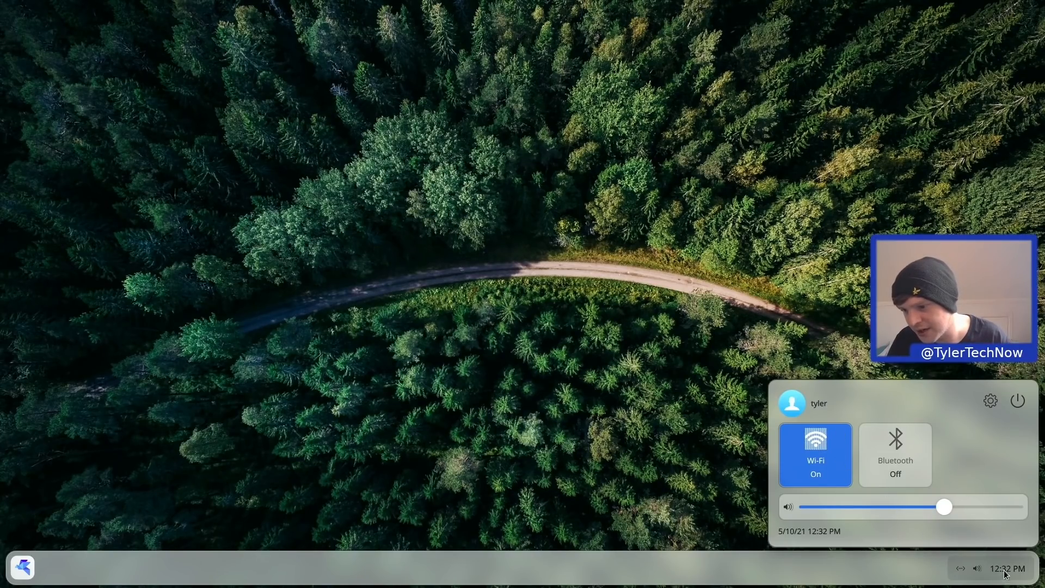
{"action": "left_click", "coordinate": [577, 429]}
Launch Audio Recorder and move its window aside on the desktop.
{"action": "left_click", "coordinate": [23, 568]}
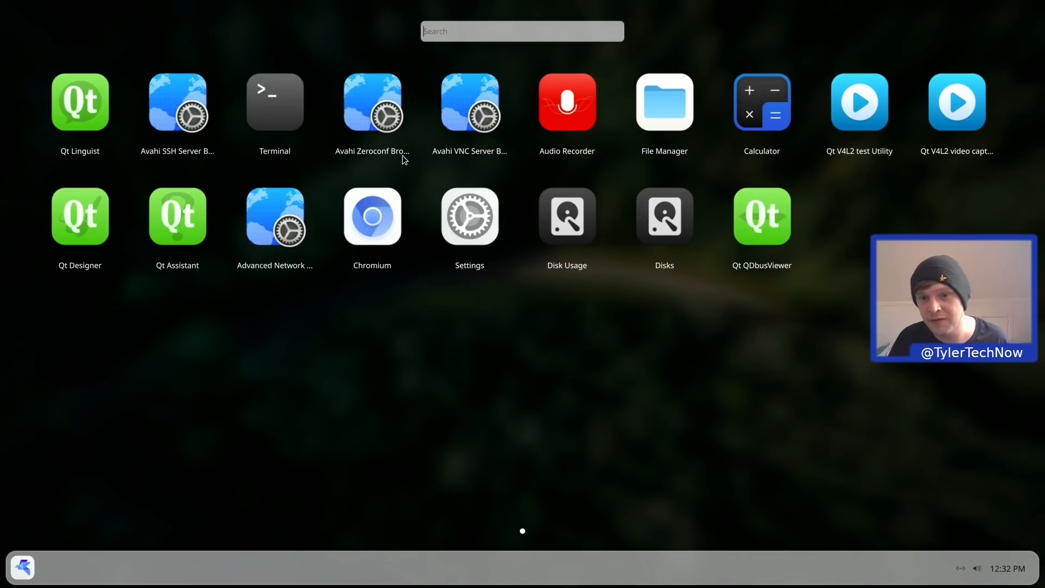
{"action": "left_click", "coordinate": [575, 90]}
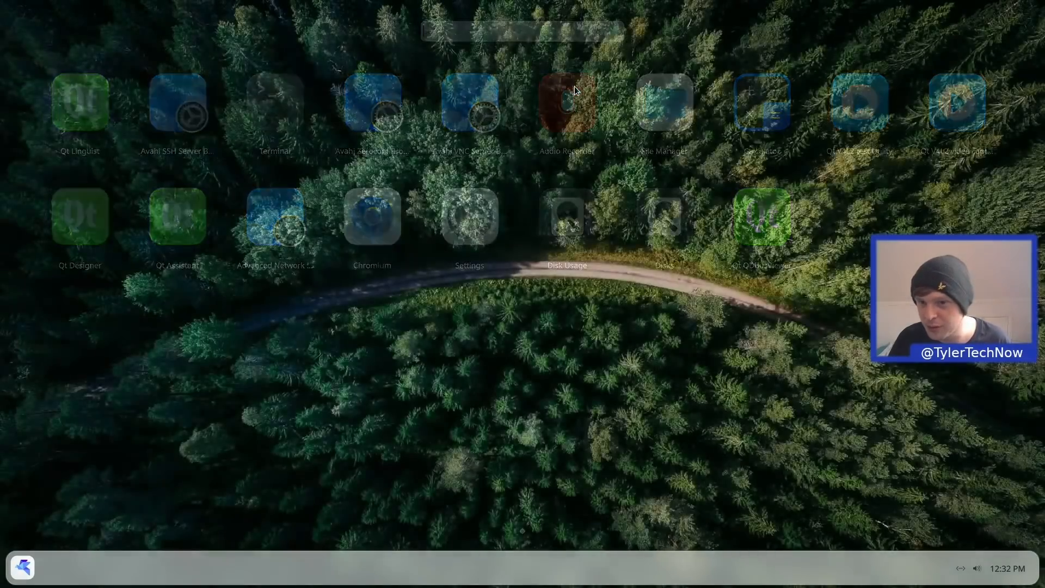
{"action": "left_click_drag", "start_coordinate": [406, 132], "coordinate": [192, 129]}
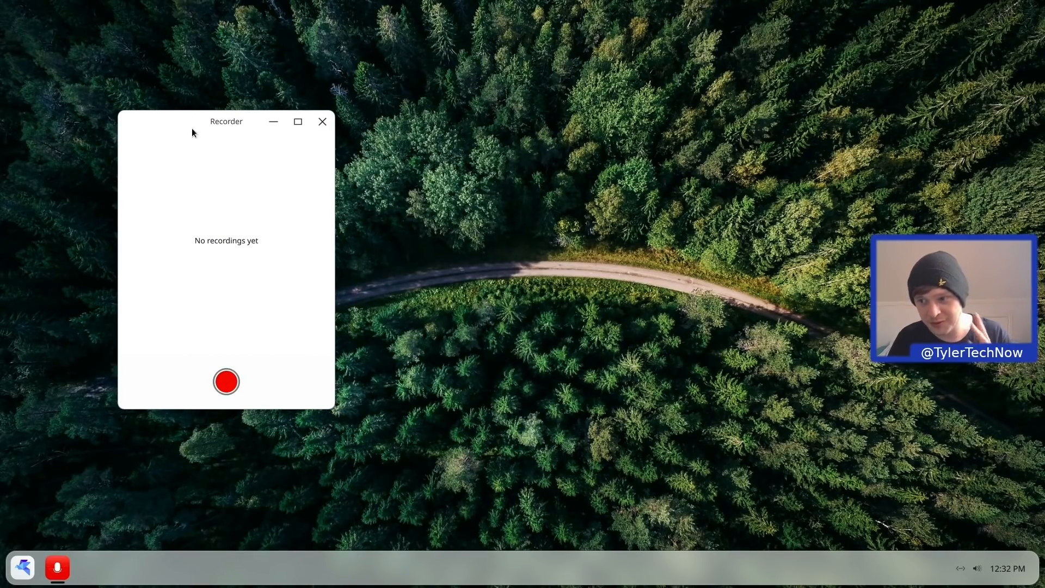
Launch File Manager and move its window so it covers less of the Recorder window.
{"action": "left_click", "coordinate": [17, 570]}
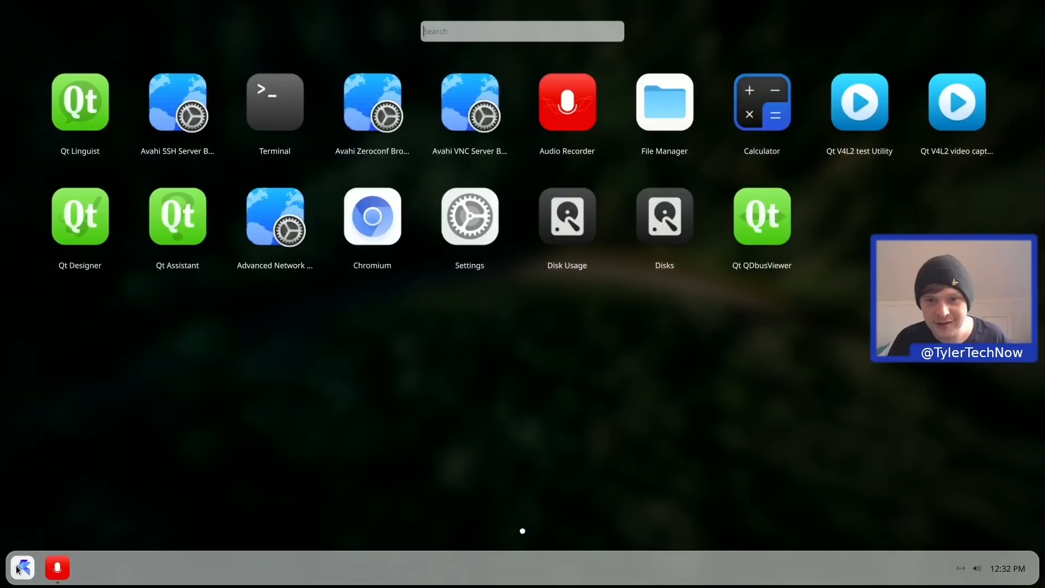
{"action": "left_click", "coordinate": [677, 104]}
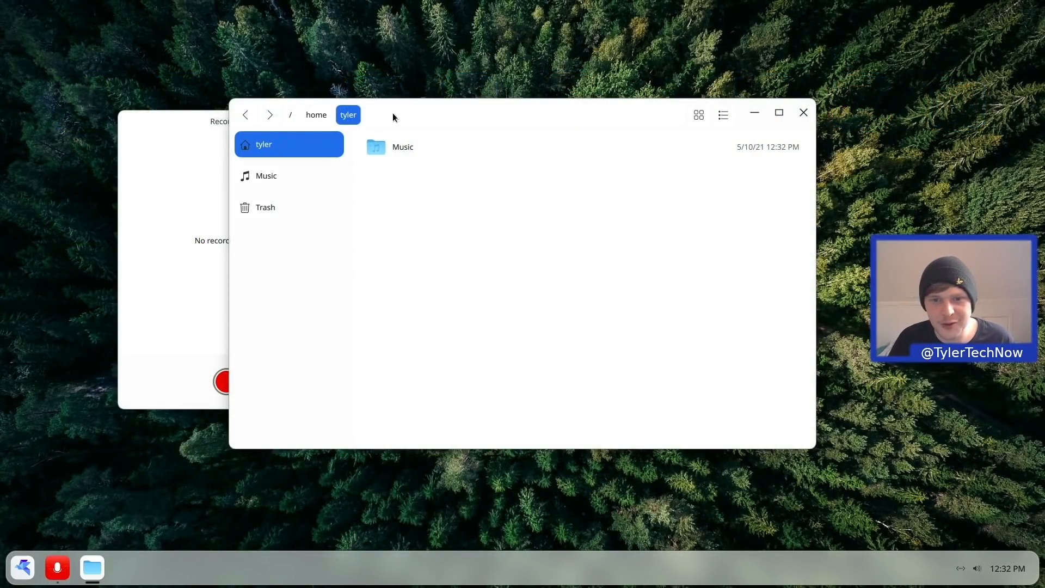
{"action": "left_click_drag", "start_coordinate": [393, 113], "coordinate": [456, 122]}
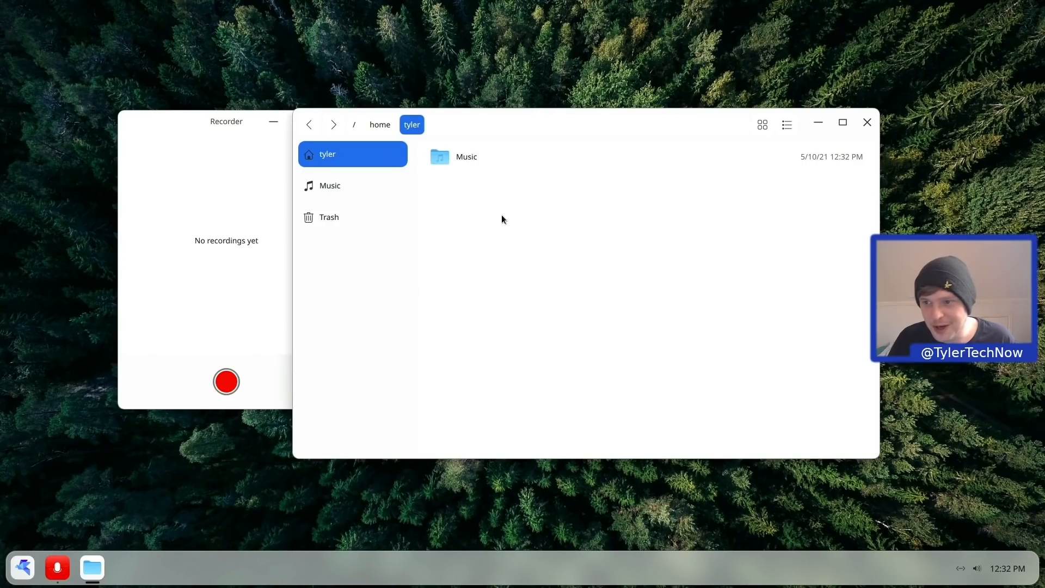
List the home folder's contents with ls ~/ in a new Terminal window and close the terminal.
{"action": "left_click", "coordinate": [19, 568]}
{"action": "left_click", "coordinate": [302, 123]}
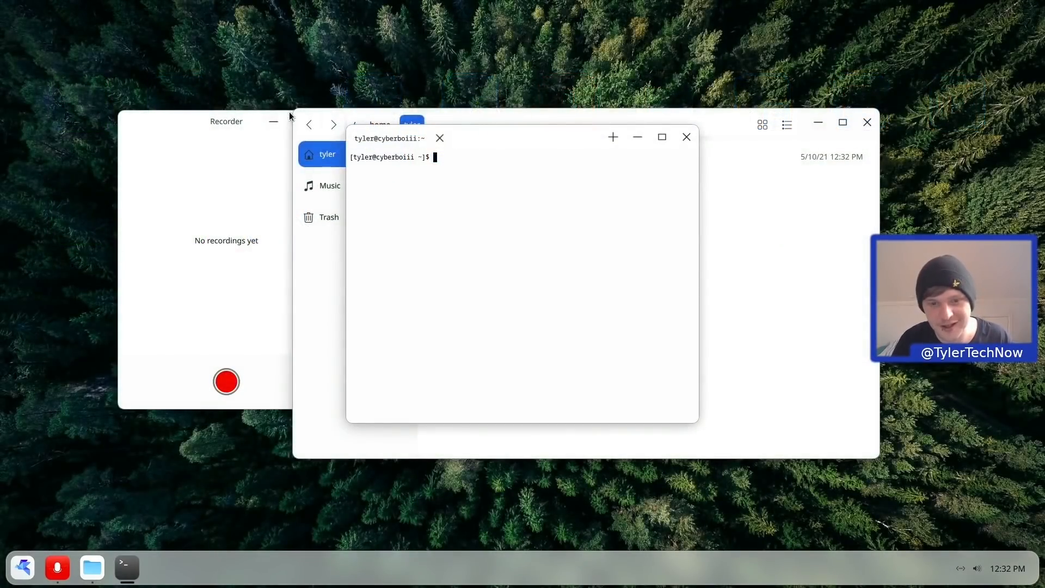
{"action": "type", "text": "ls ~/"}
{"action": "key", "text": "Return"}
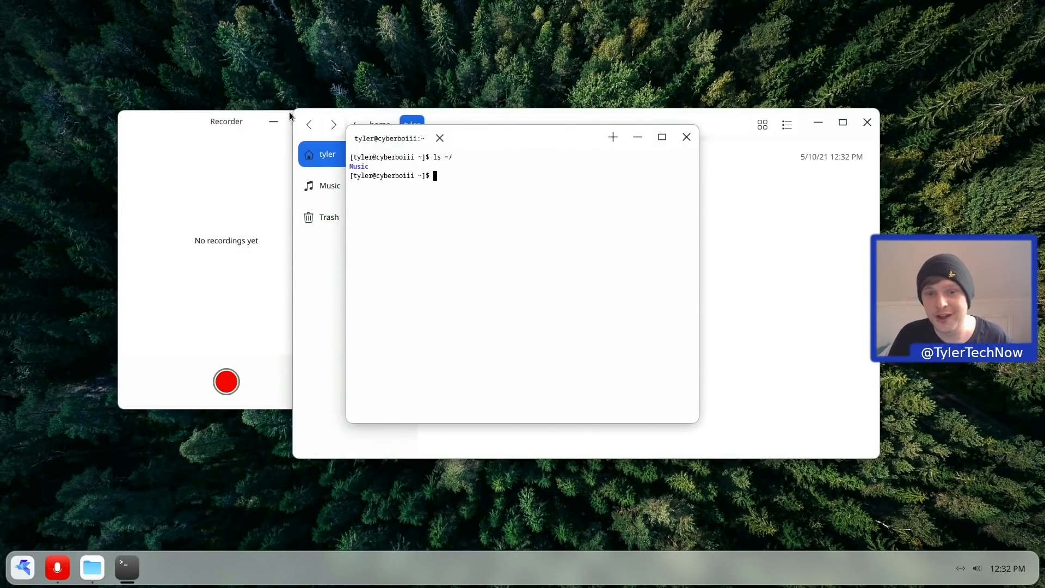
{"action": "left_click", "coordinate": [684, 138]}
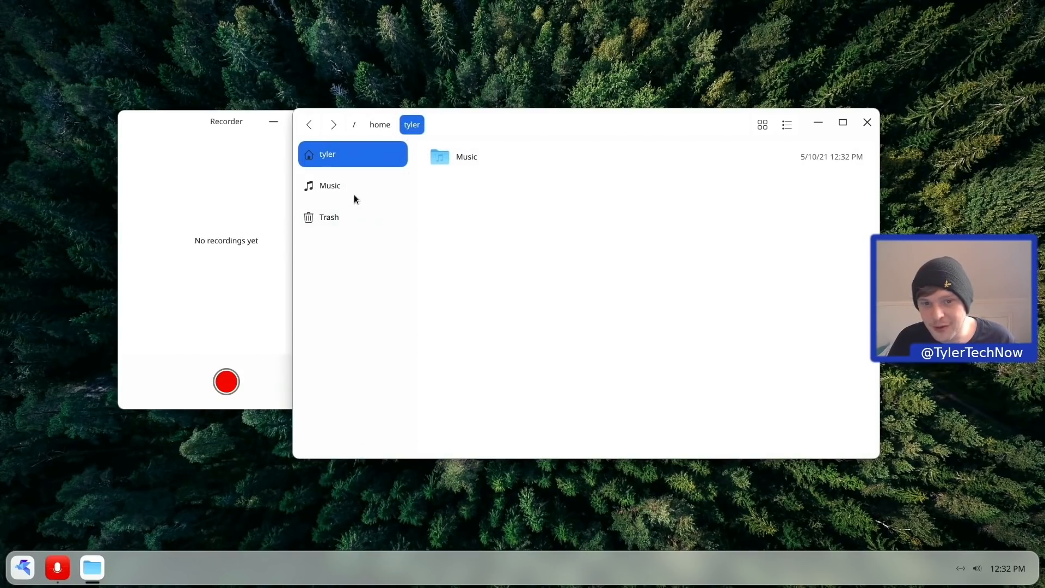
Go up to /home in File Manager, return to the user's folder and show its contents in icon view.
{"action": "left_click", "coordinate": [384, 124]}
{"action": "double_click", "coordinate": [453, 153]}
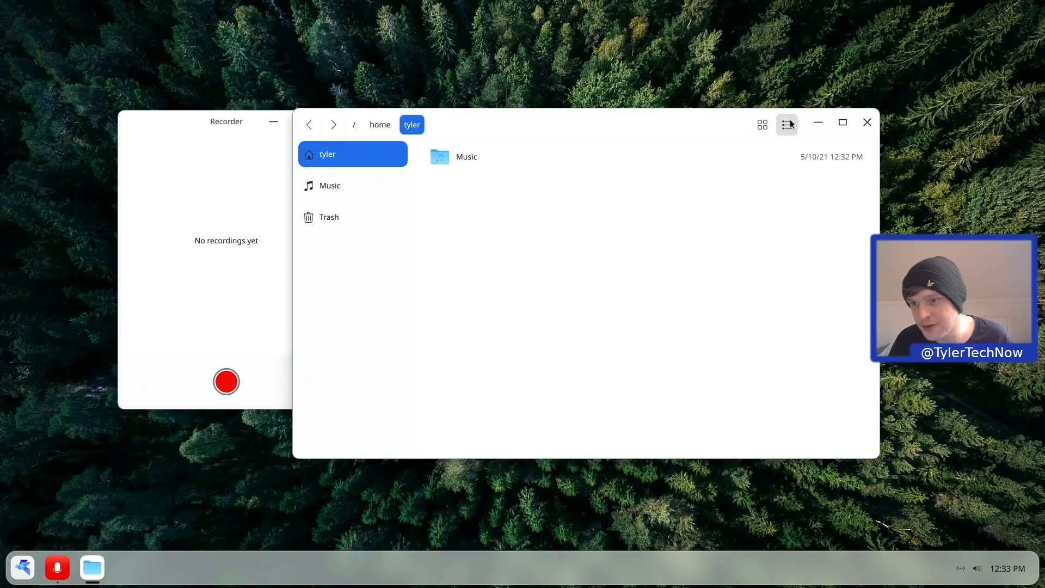
{"action": "left_click", "coordinate": [760, 127]}
{"action": "right_click", "coordinate": [580, 191]}
{"action": "left_click", "coordinate": [516, 227]}
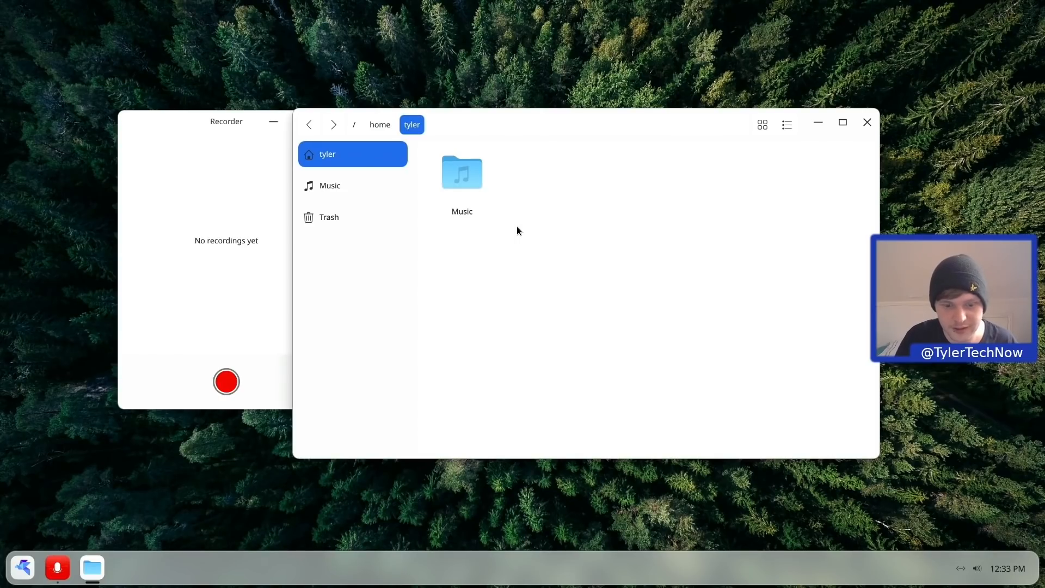
Create Documents, Videos and Pictures folders in the home folder with mkdir in a new Terminal window, and close the terminal.
{"action": "left_click", "coordinate": [27, 568]}
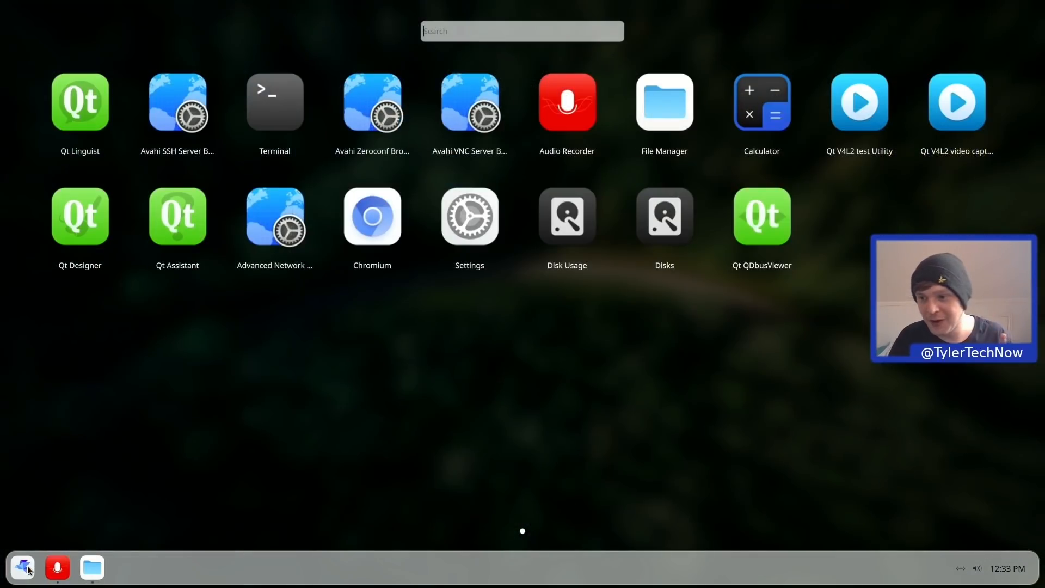
{"action": "left_click", "coordinate": [292, 120]}
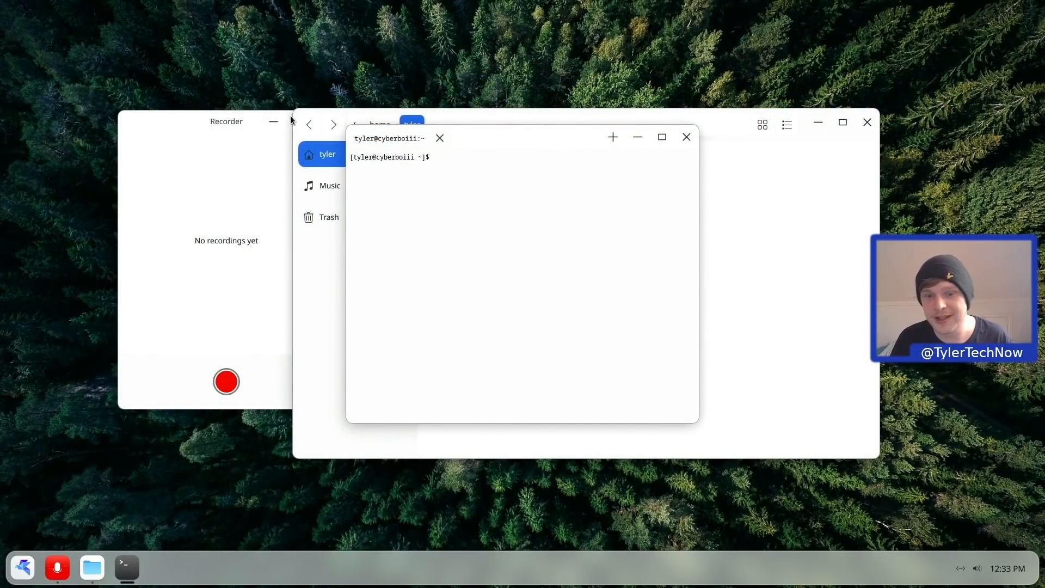
{"action": "type", "text": "mkdir ~/"}
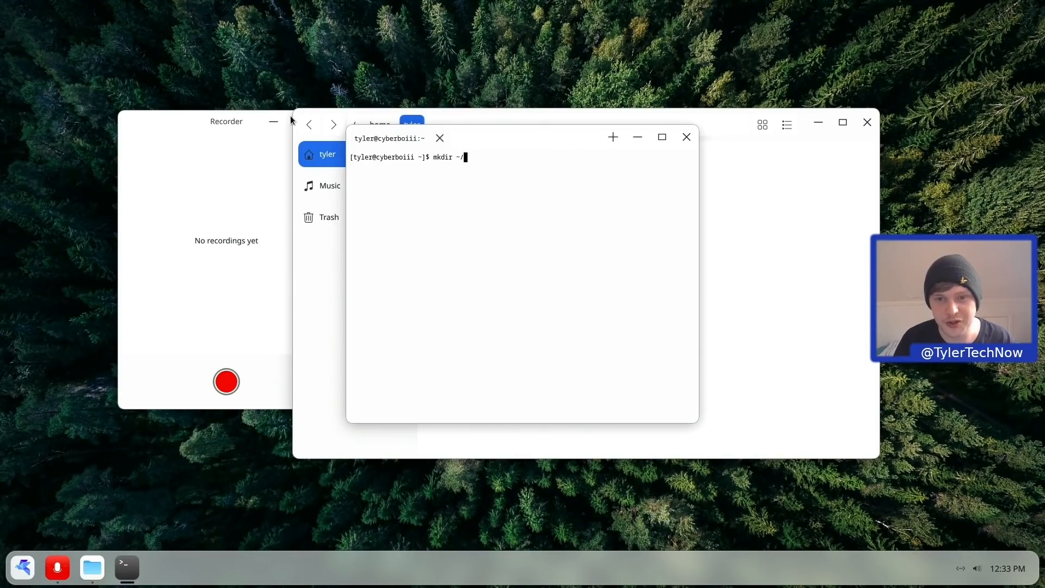
{"action": "type", "text": "Documents ~/"}
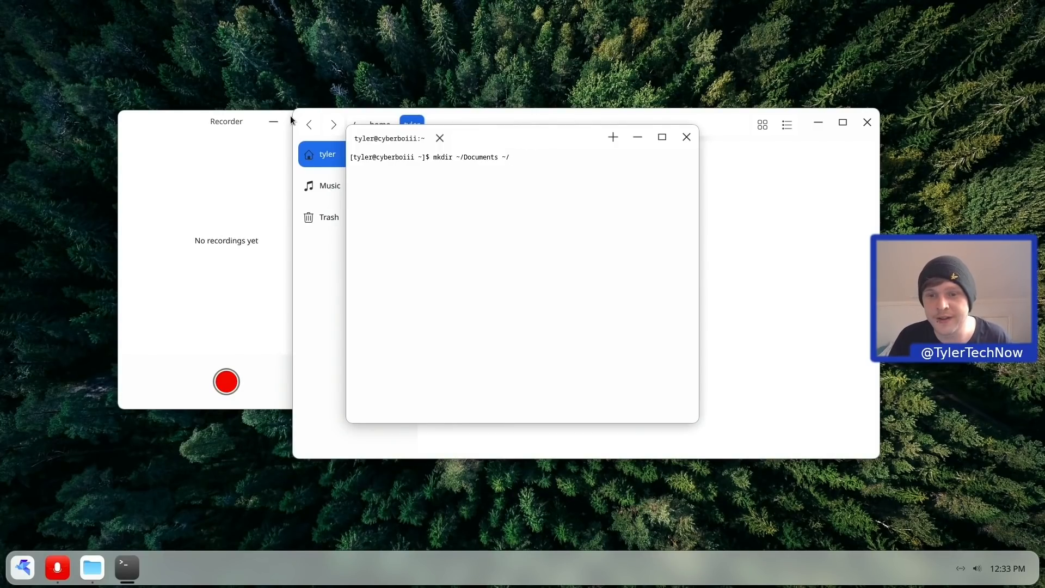
{"action": "type", "text": "Videos ~/Pictures"}
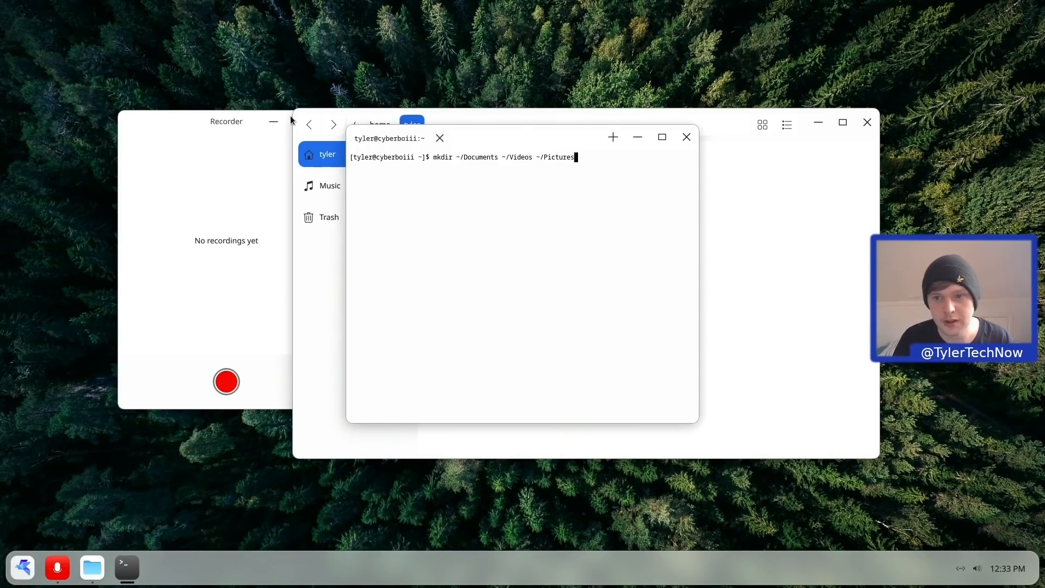
{"action": "key", "text": "Return"}
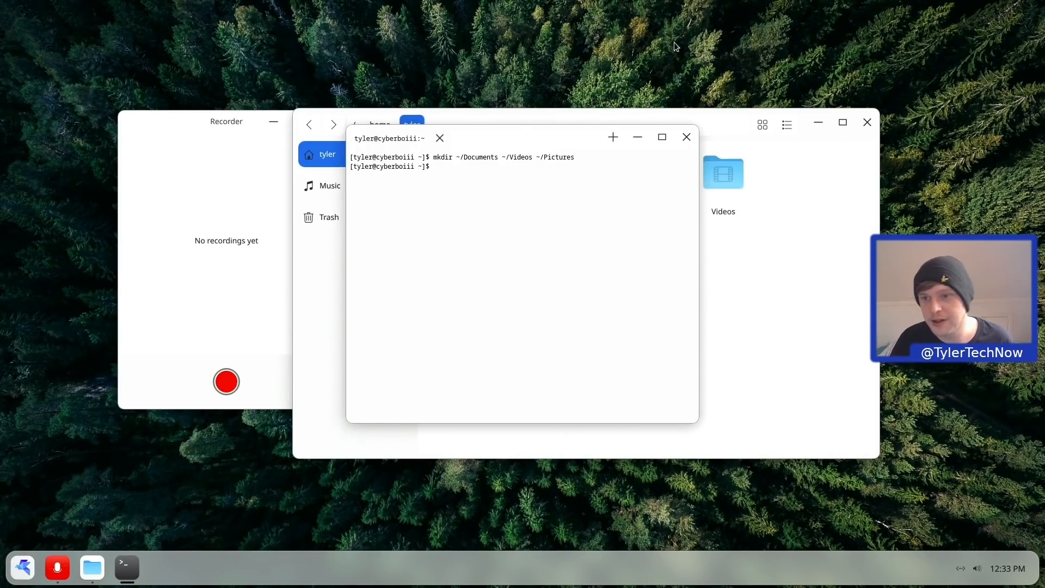
{"action": "left_click", "coordinate": [685, 136]}
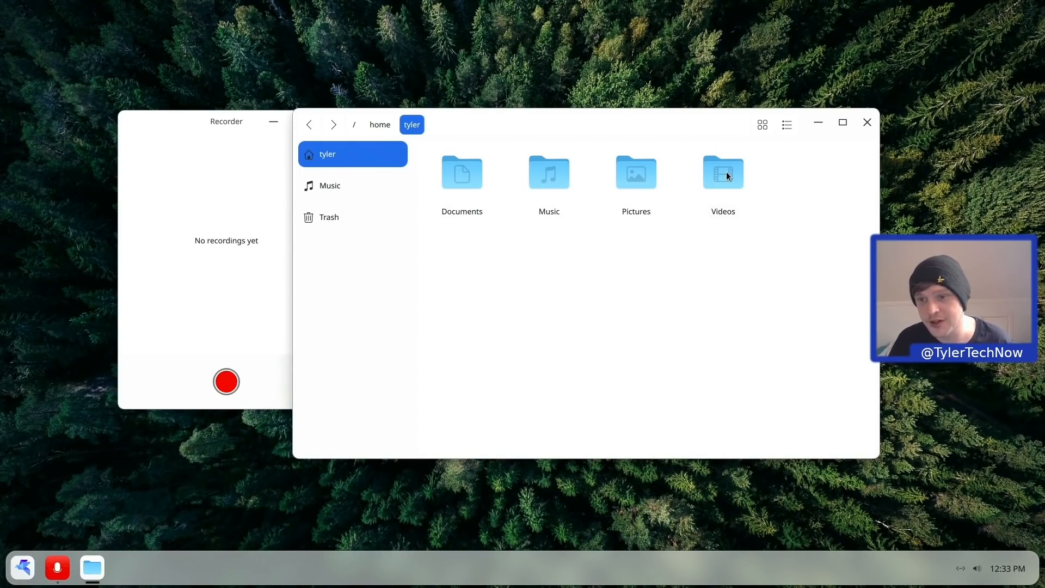
Open the new Documents folder in File Manager and go back to the home folder.
{"action": "left_click", "coordinate": [459, 177]}
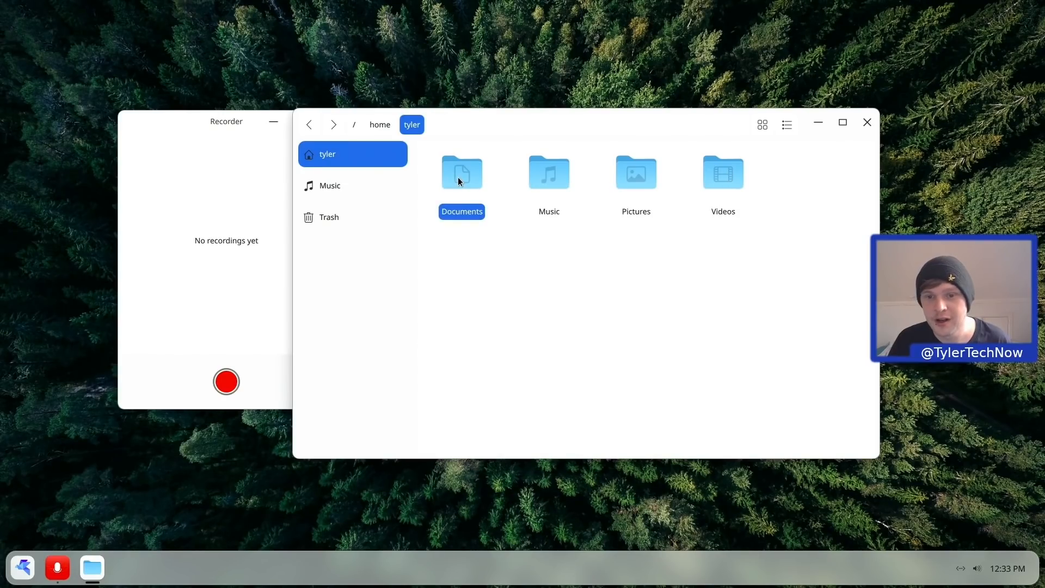
{"action": "double_click", "coordinate": [465, 175]}
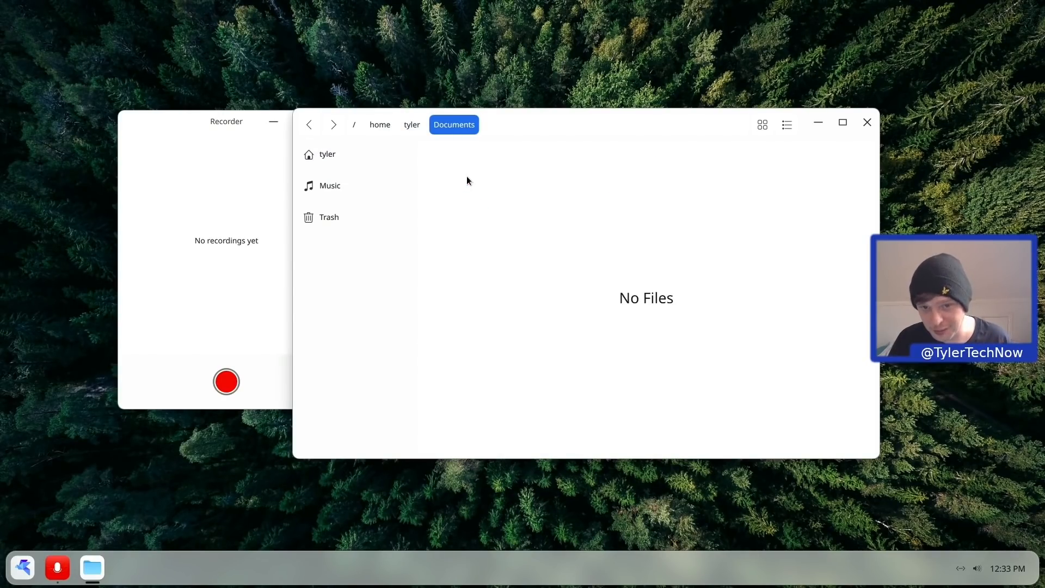
{"action": "left_click", "coordinate": [309, 126]}
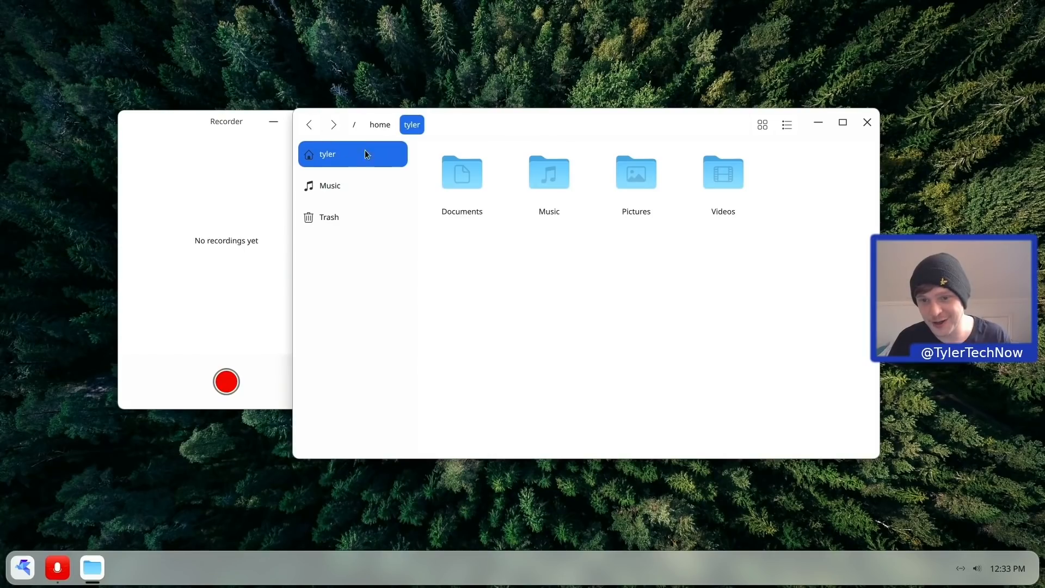
Try to open the Documents folder's properties, moving the File Manager window higher on the desktop before trying again.
{"action": "right_click", "coordinate": [455, 173]}
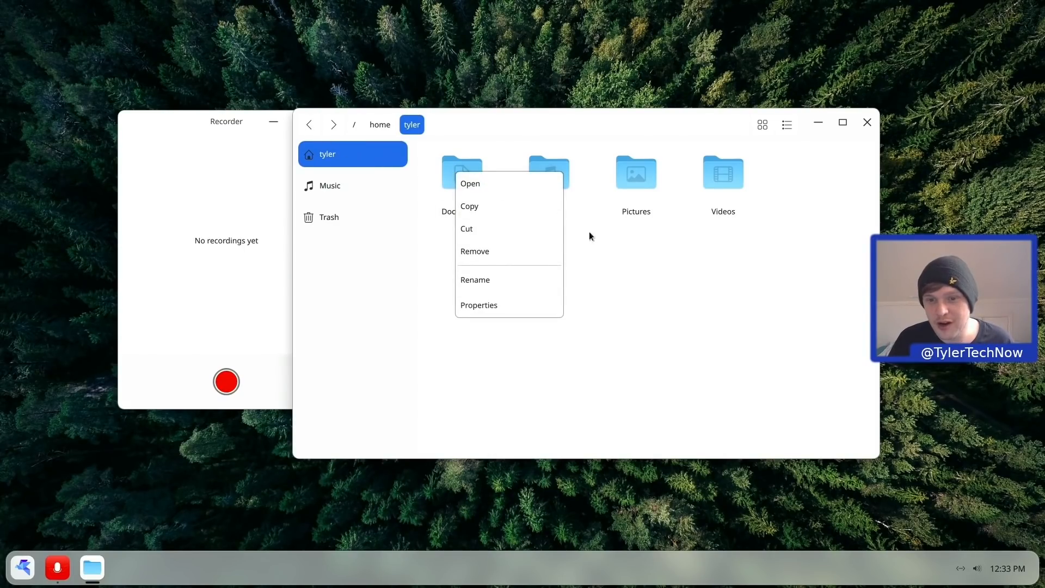
{"action": "left_click", "coordinate": [632, 277]}
{"action": "right_click", "coordinate": [450, 180]}
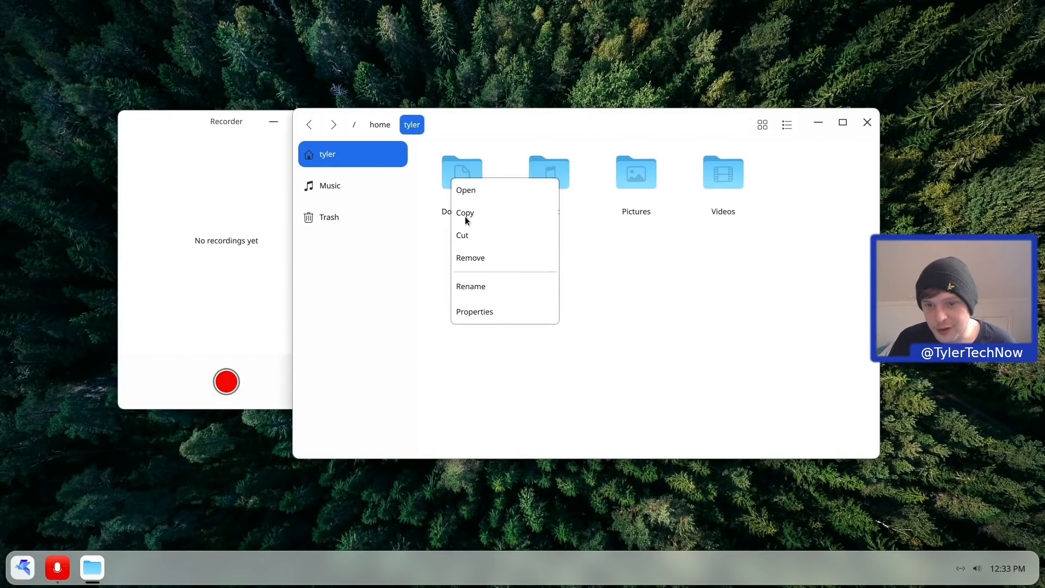
{"action": "left_click", "coordinate": [479, 309]}
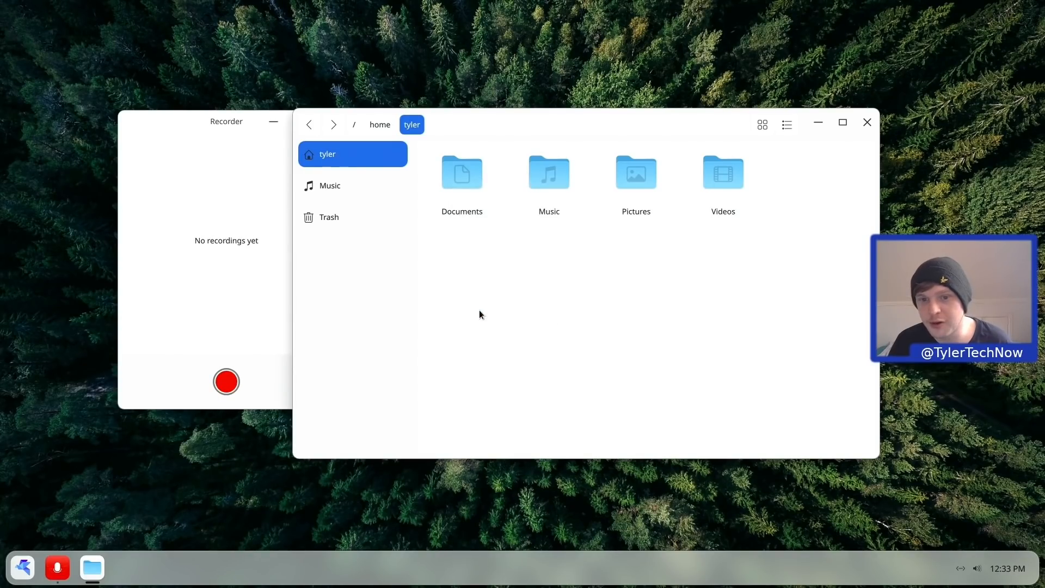
{"action": "left_click_drag", "start_coordinate": [541, 113], "coordinate": [536, 79]}
{"action": "right_click", "coordinate": [459, 143]}
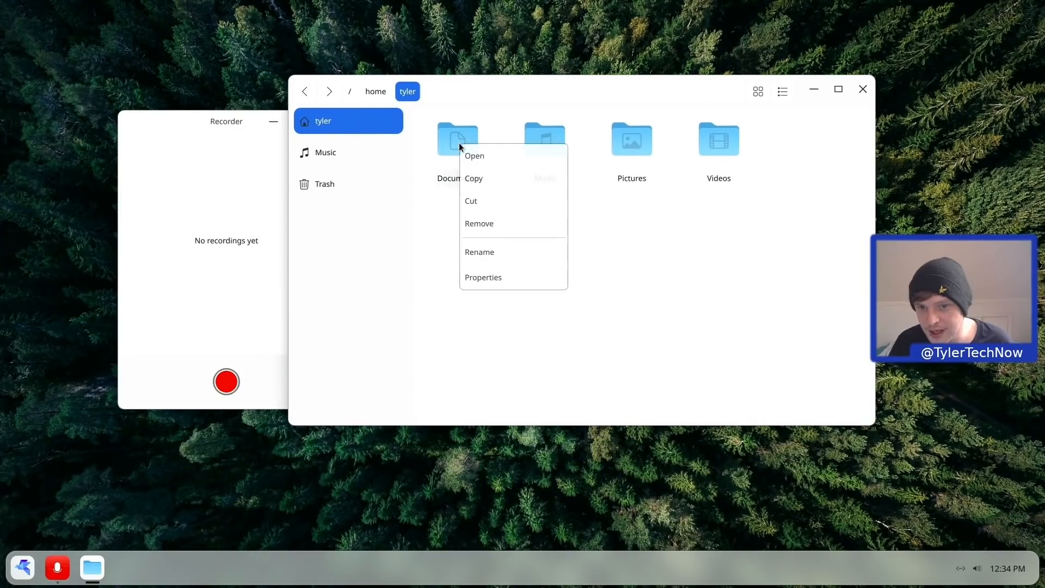
{"action": "left_click", "coordinate": [483, 276]}
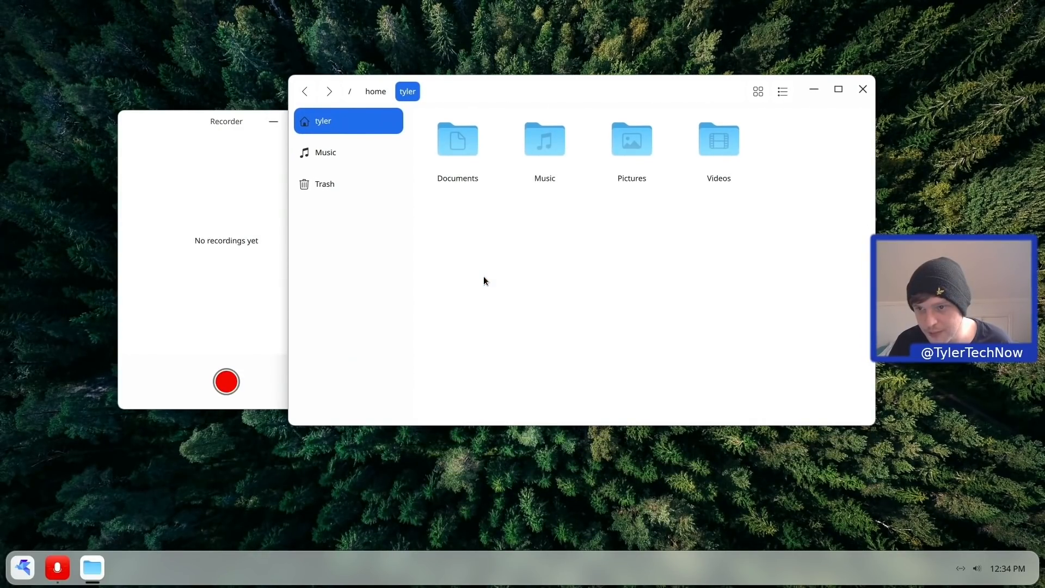
Show the home folder in list view and tile File Manager and Recorder side by side, with File Manager on the left half.
{"action": "left_click", "coordinate": [782, 95]}
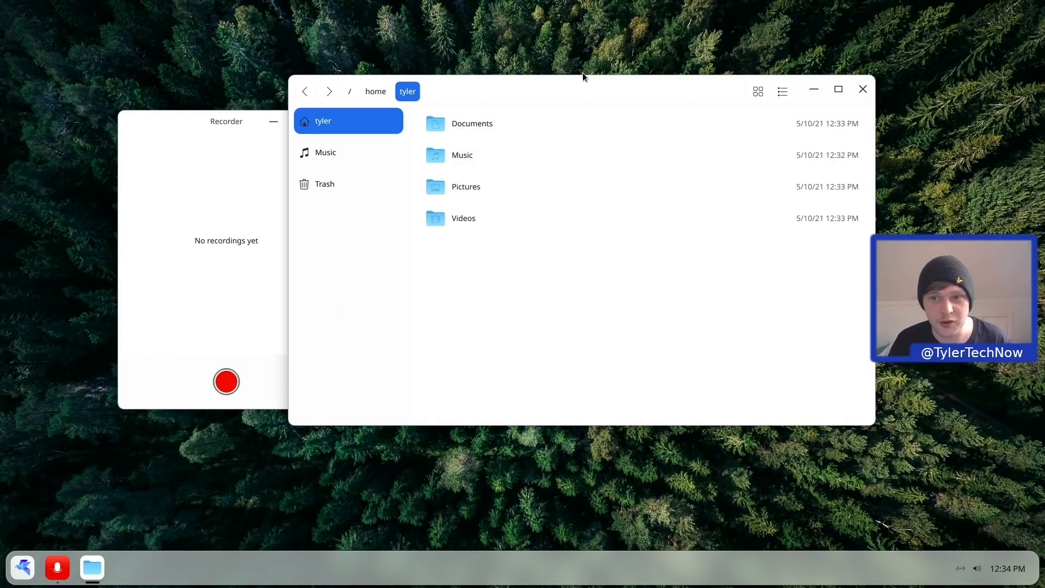
{"action": "left_click_drag", "start_coordinate": [578, 85], "coordinate": [0, 233]}
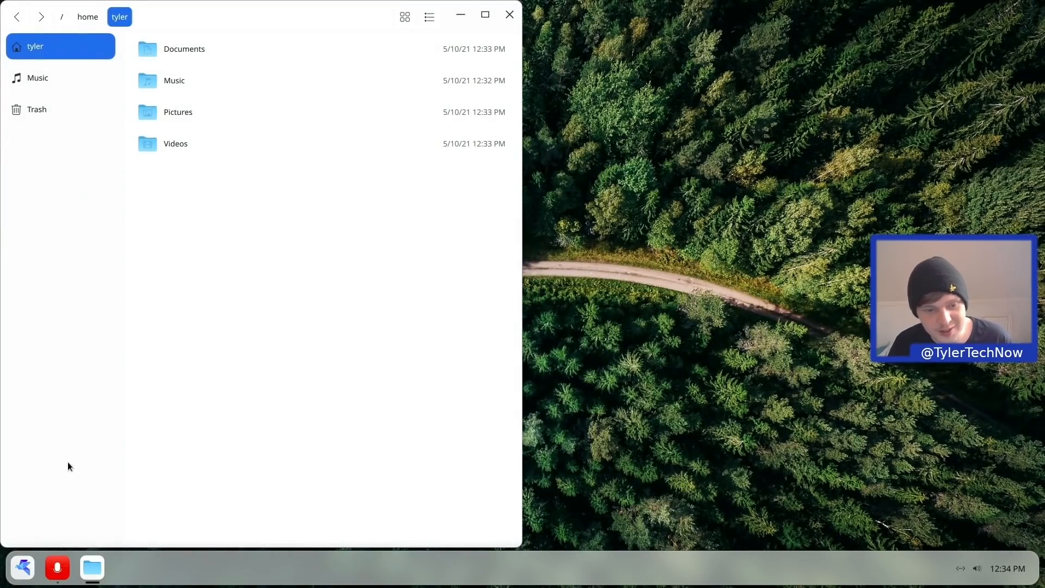
{"action": "left_click", "coordinate": [57, 567]}
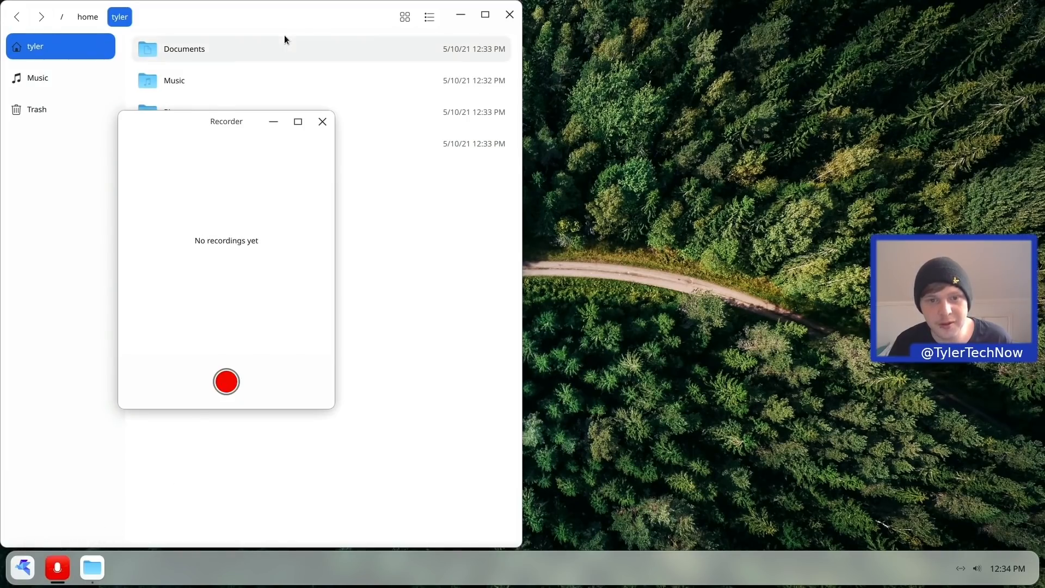
{"action": "left_click_drag", "start_coordinate": [220, 124], "coordinate": [1043, 141]}
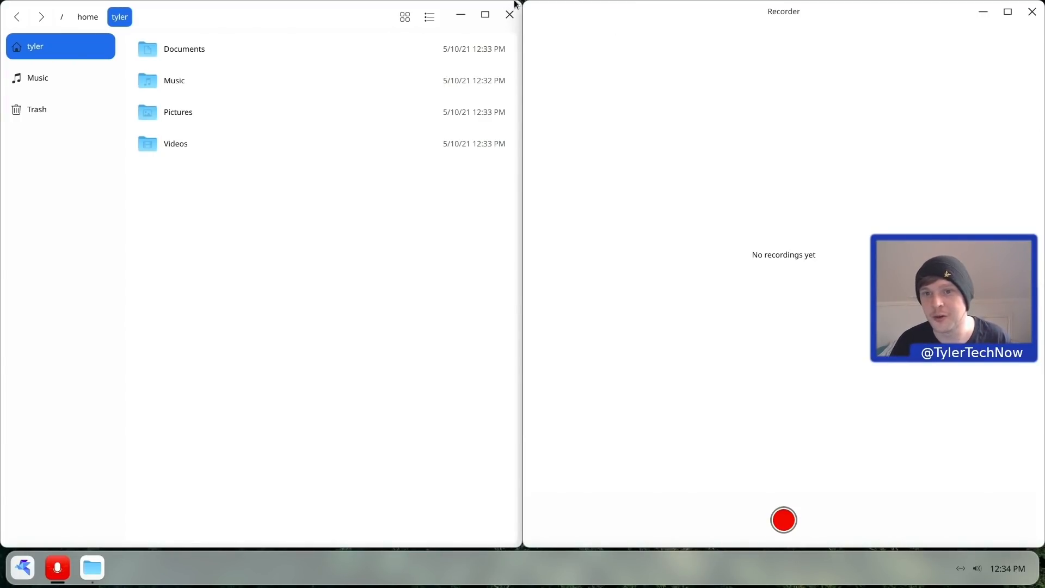
Close Recorder, then maximize the File Manager window and close it too.
{"action": "left_click", "coordinate": [1032, 11]}
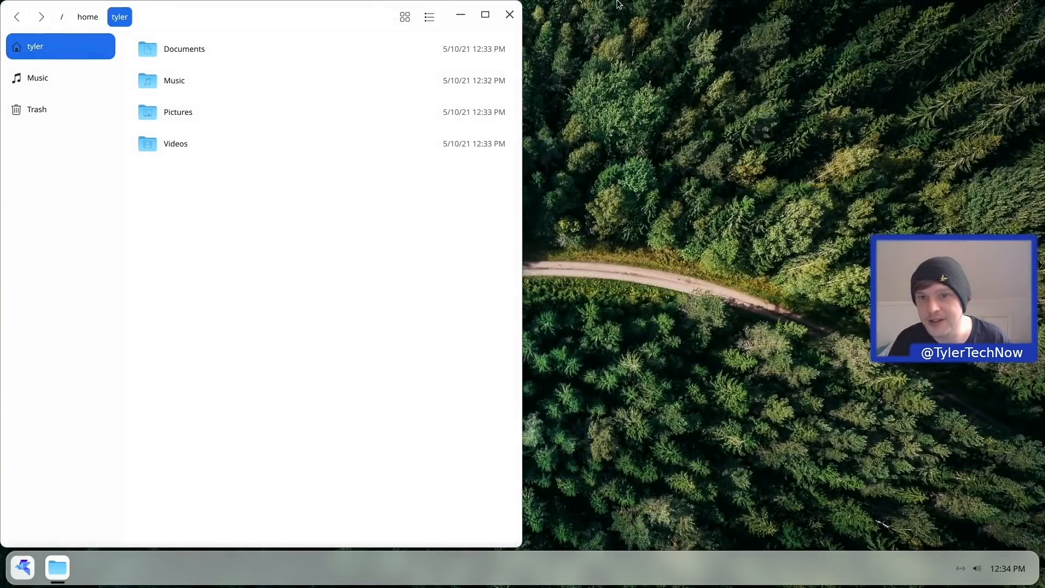
{"action": "left_click", "coordinate": [487, 15]}
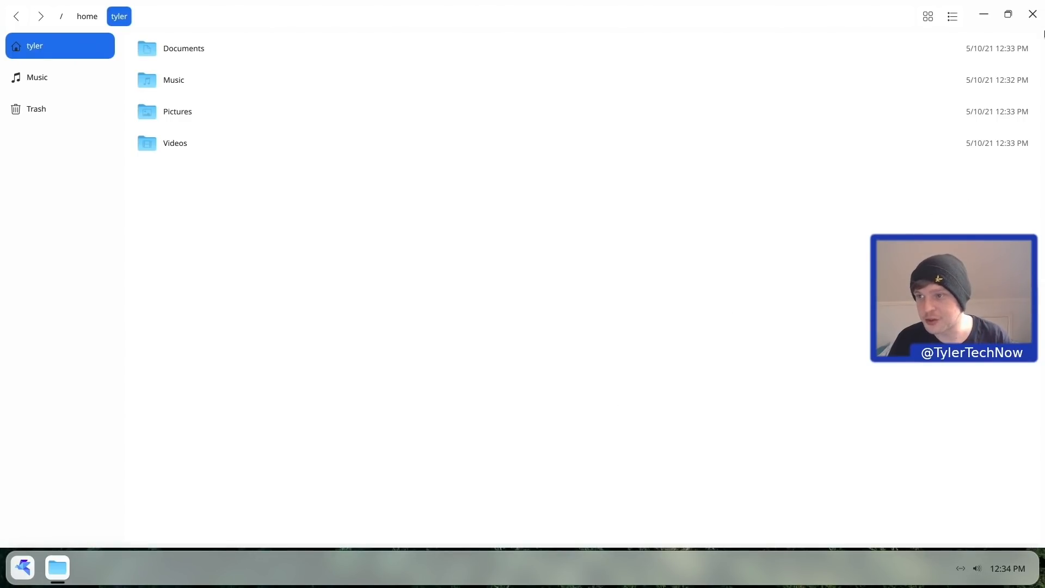
{"action": "left_click", "coordinate": [1032, 13]}
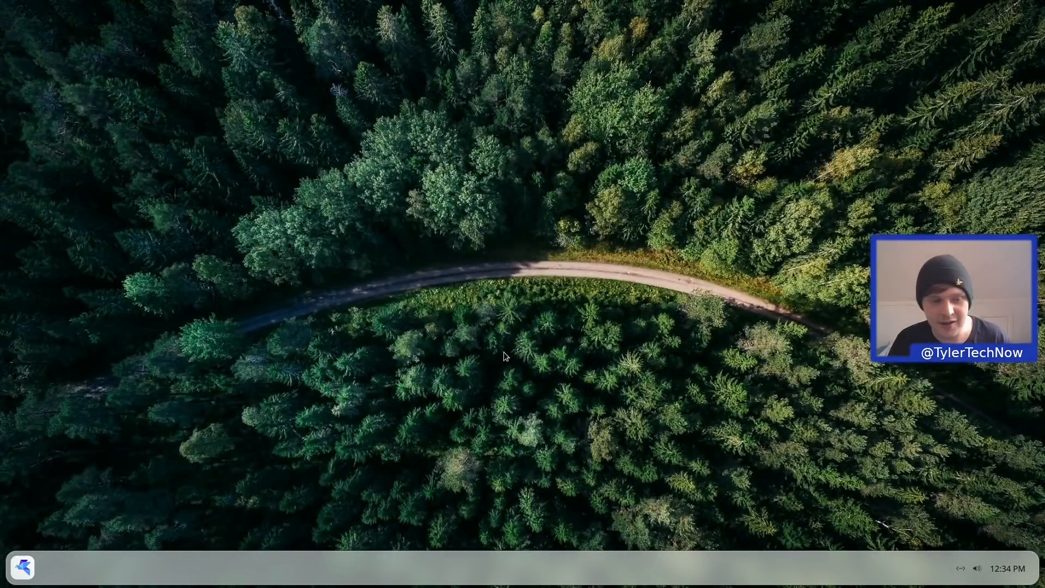
Launch Calculator and move its window aside on the desktop.
{"action": "left_click", "coordinate": [20, 575]}
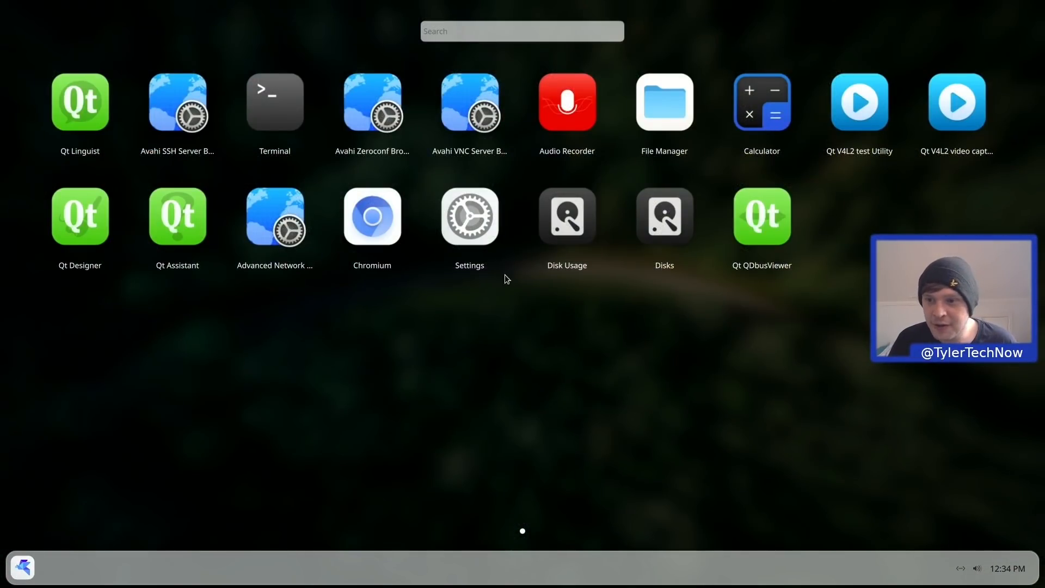
{"action": "left_click", "coordinate": [768, 93]}
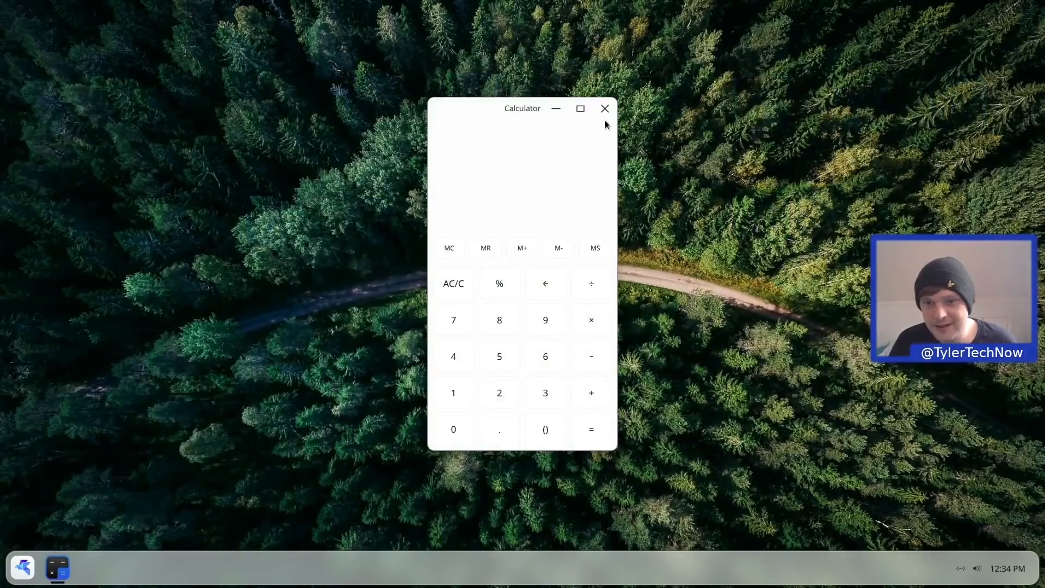
{"action": "left_click_drag", "start_coordinate": [482, 116], "coordinate": [210, 104]}
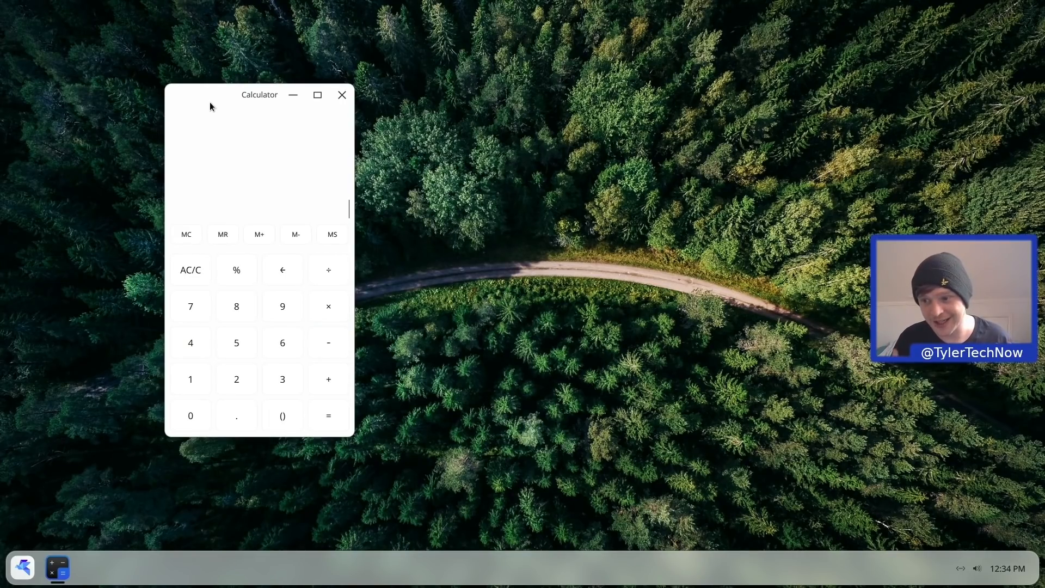
Launch Chromium, move its window beside Calculator and close the browser.
{"action": "left_click", "coordinate": [23, 567]}
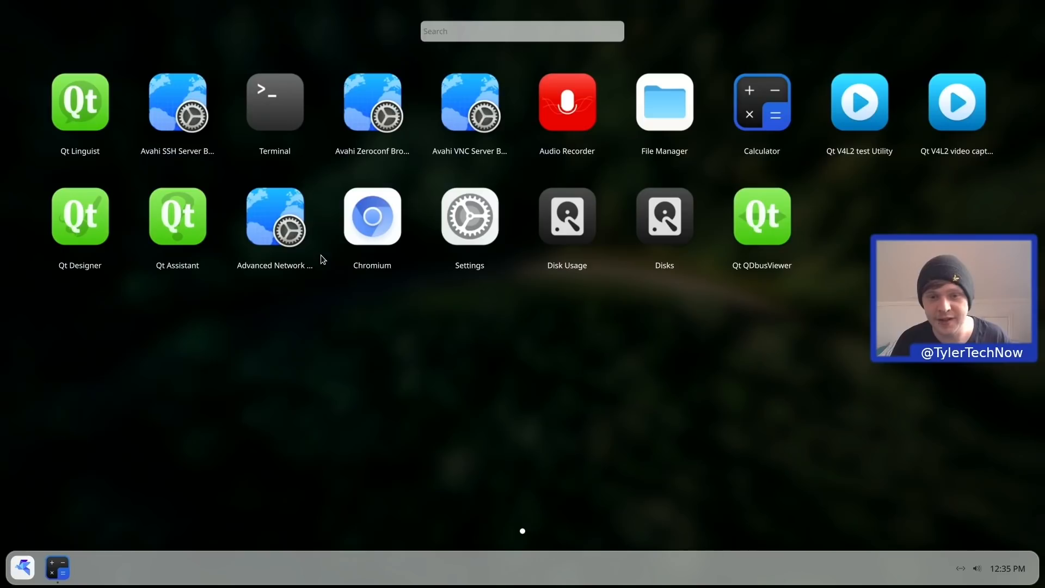
{"action": "left_click", "coordinate": [351, 229]}
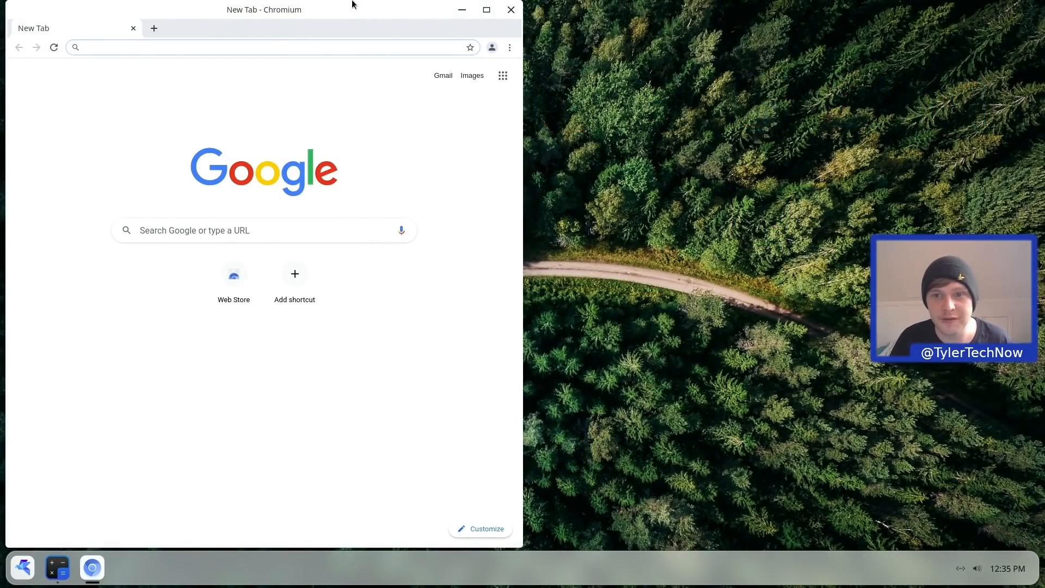
{"action": "left_click_drag", "start_coordinate": [357, 11], "coordinate": [705, 94]}
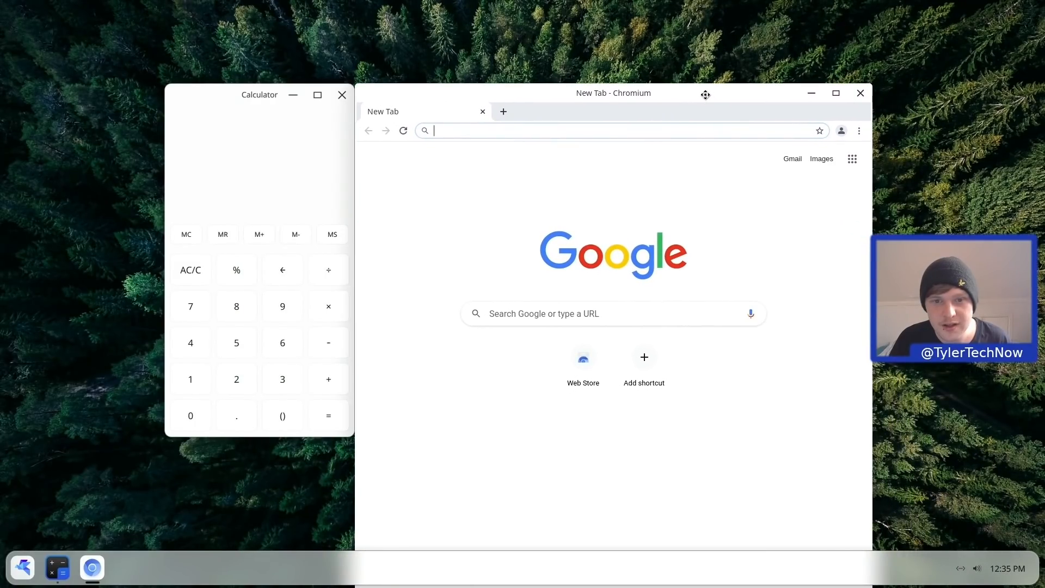
{"action": "left_click", "coordinate": [860, 93]}
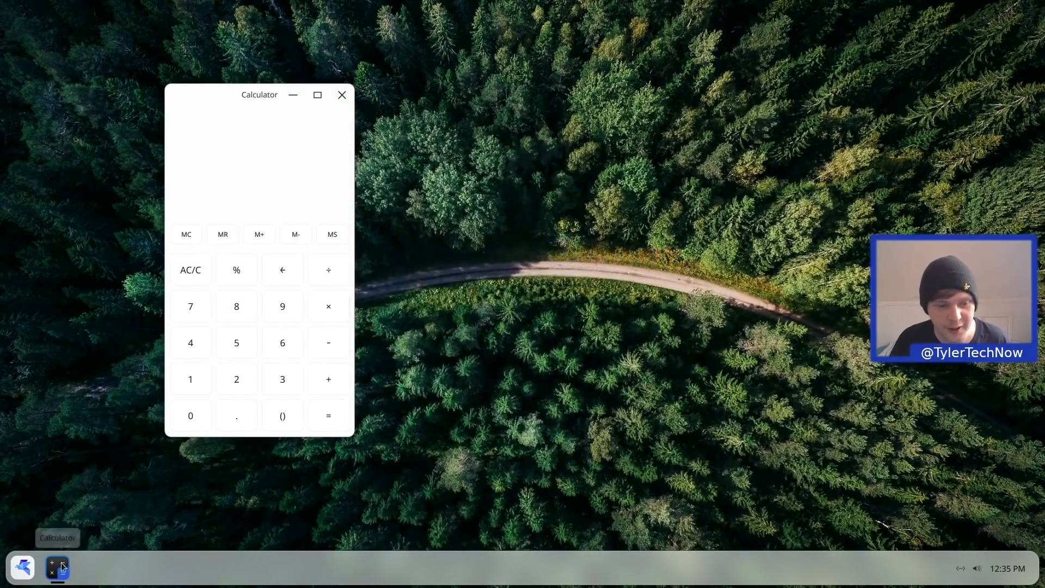
Open Disk Usage to check storage, and view the 120 GB DREVO X1 SSD's volumes in Disks before closing Disks.
{"action": "left_click", "coordinate": [22, 567]}
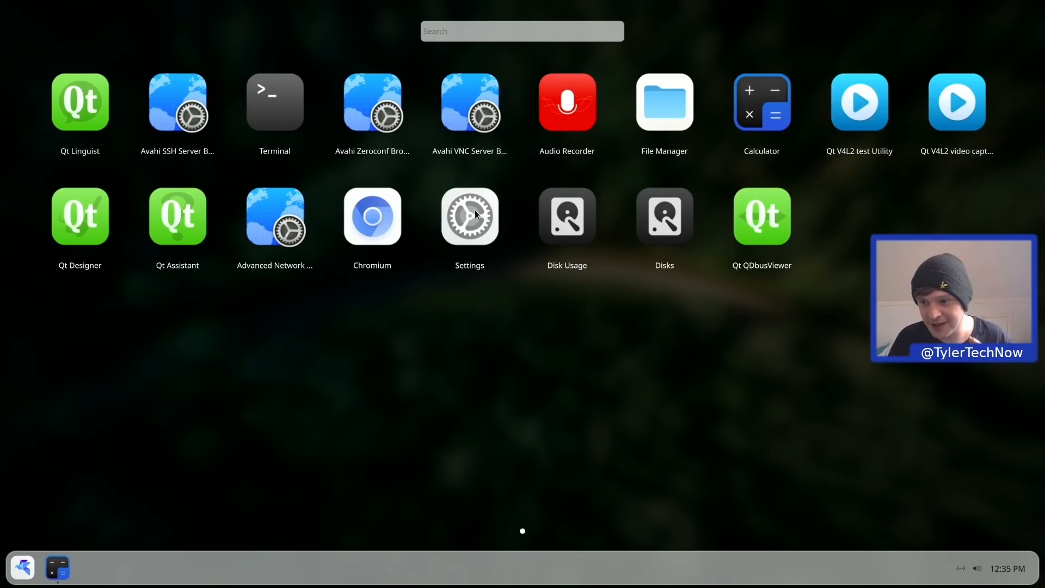
{"action": "left_click", "coordinate": [575, 236]}
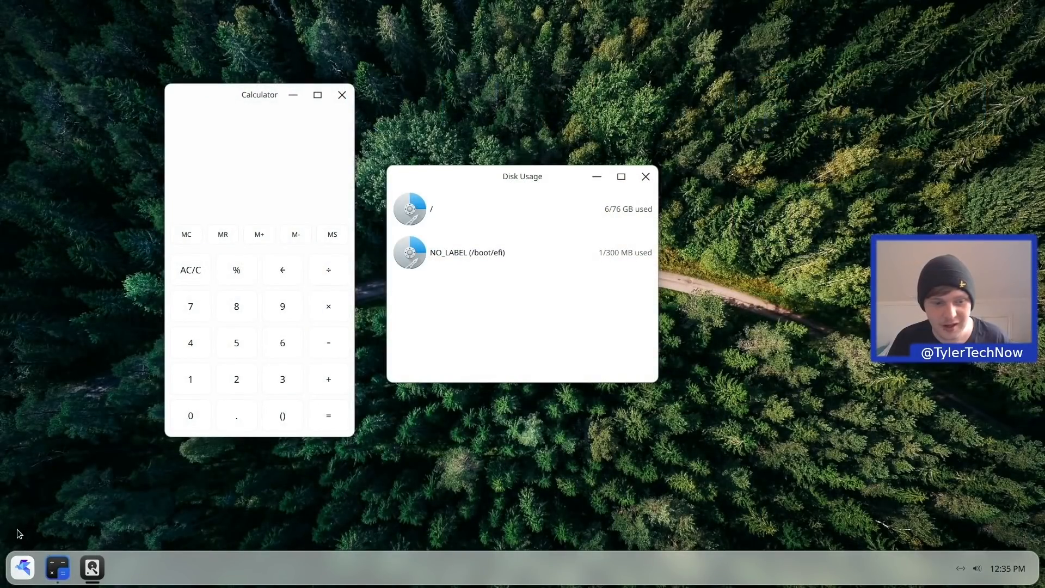
{"action": "left_click", "coordinate": [22, 567]}
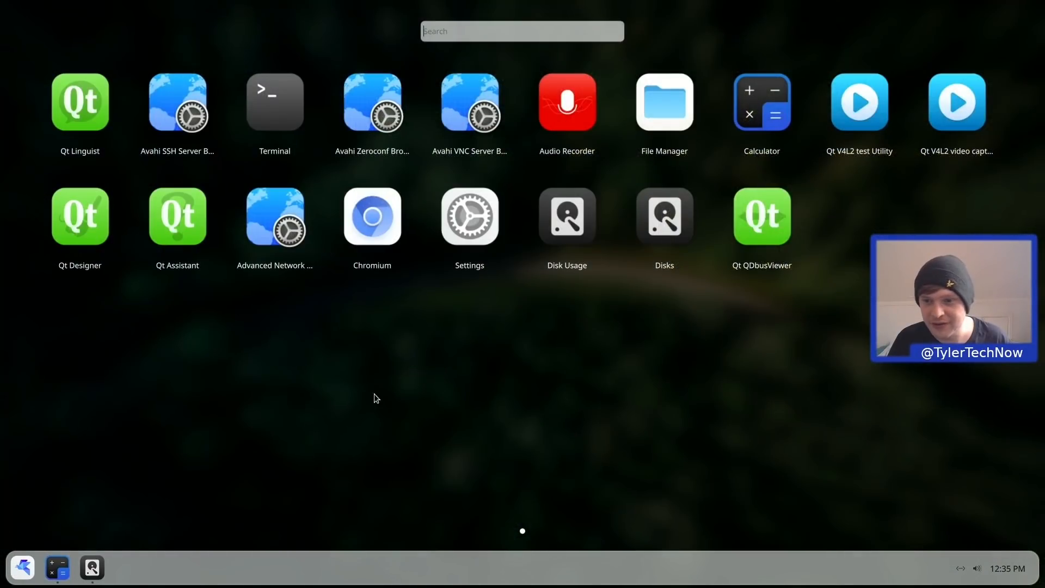
{"action": "left_click", "coordinate": [669, 220]}
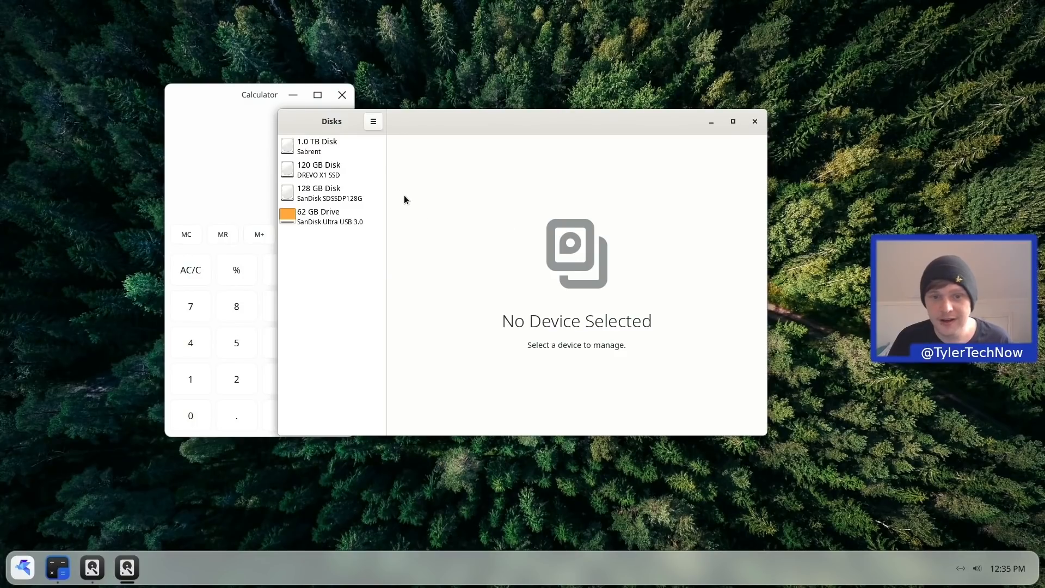
{"action": "left_click", "coordinate": [348, 170]}
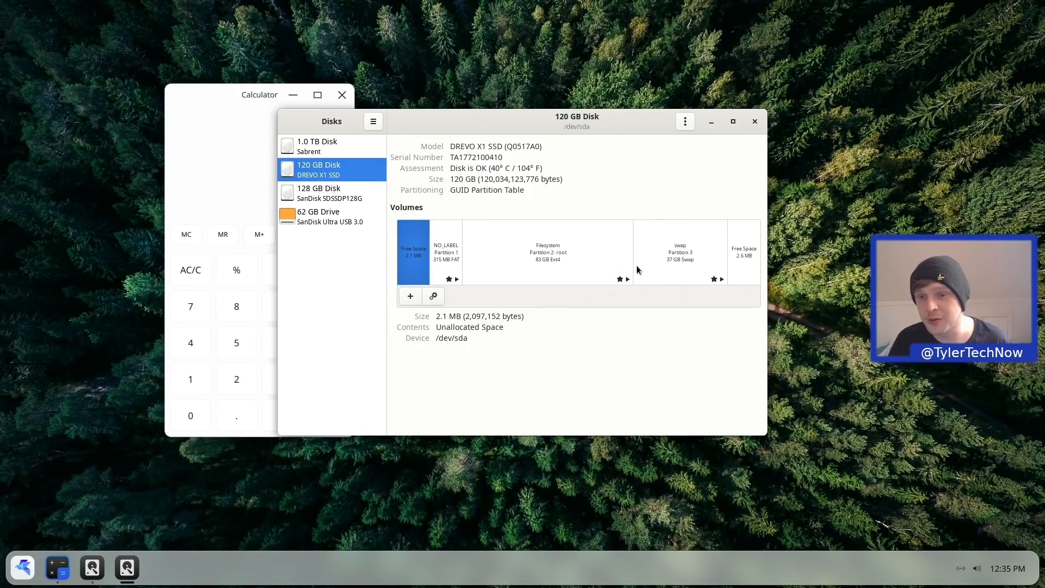
{"action": "left_click", "coordinate": [757, 121]}
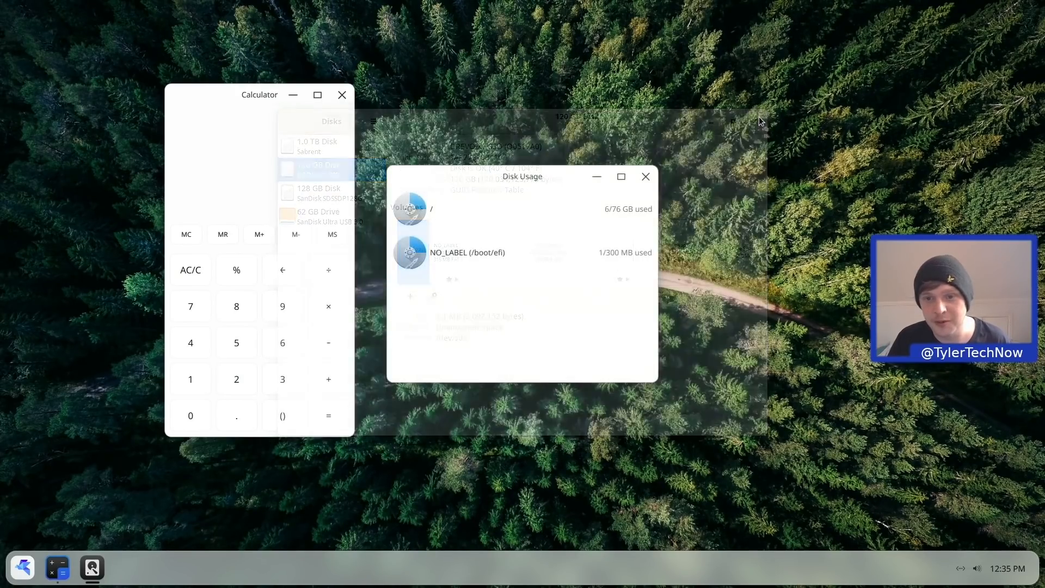
Close Calculator and Disk Usage, and open Settings with a look at its dock icon's options.
{"action": "left_click", "coordinate": [342, 94]}
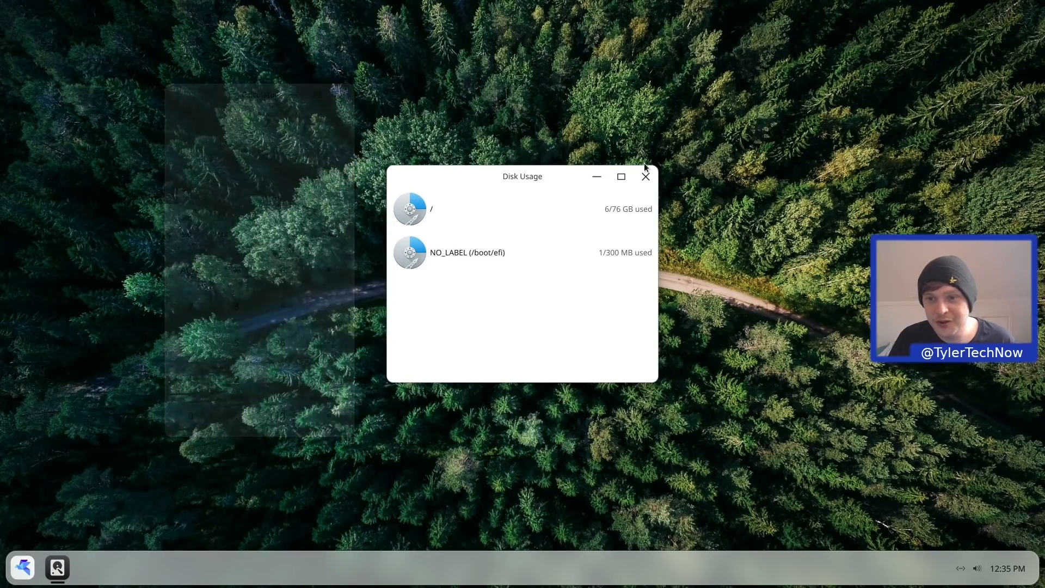
{"action": "left_click", "coordinate": [645, 177]}
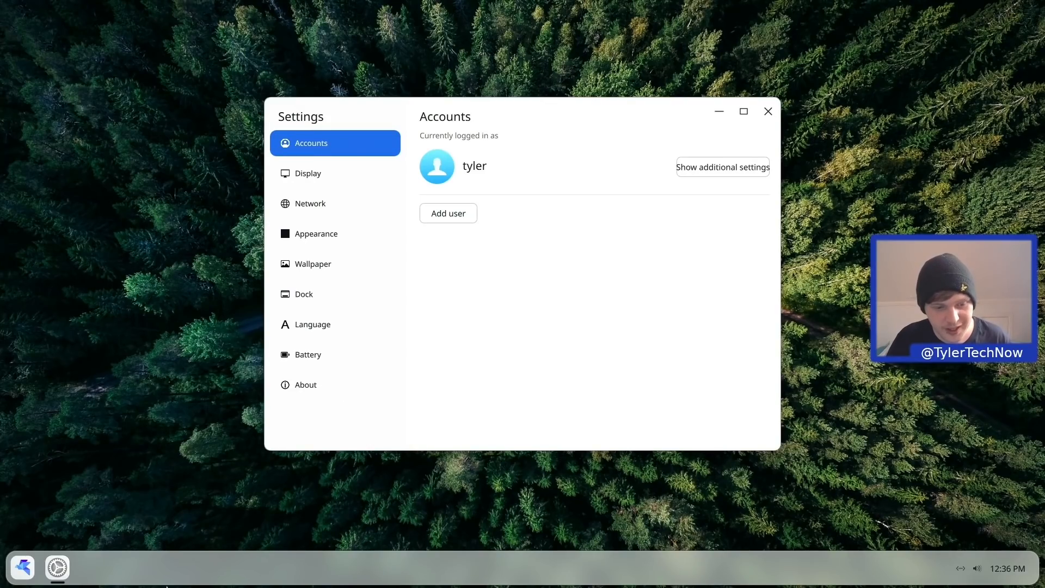
{"action": "right_click", "coordinate": [57, 567]}
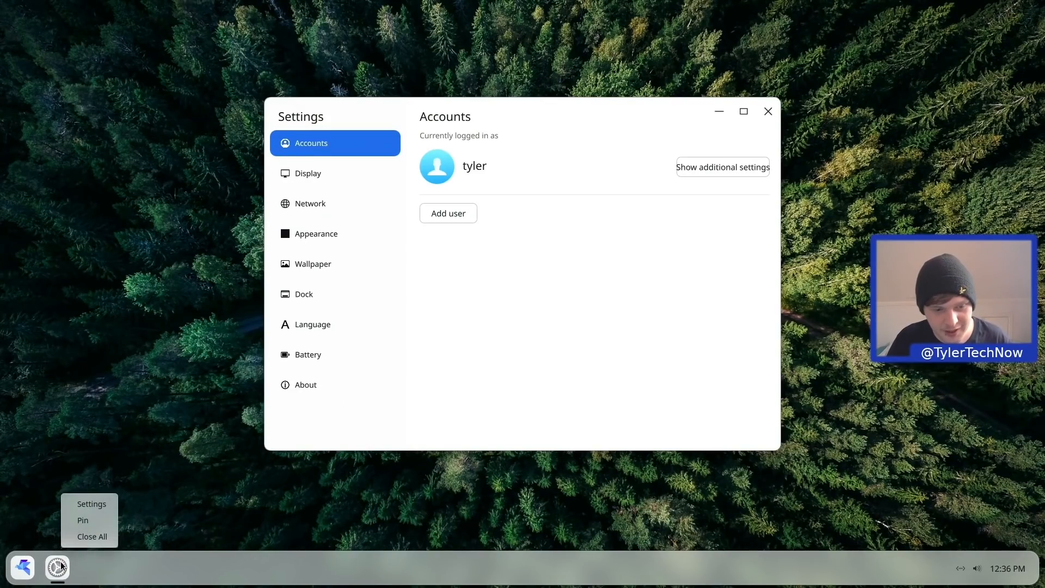
{"action": "left_click", "coordinate": [105, 526]}
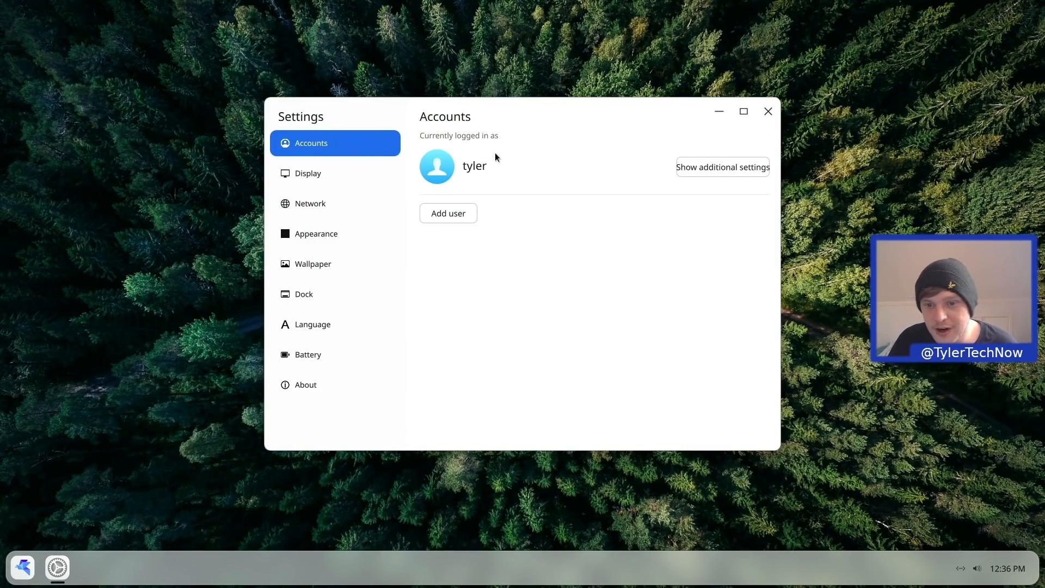
Enable automatic login in the current account's additional settings, authorizing the change with the account password.
{"action": "left_click", "coordinate": [725, 167]}
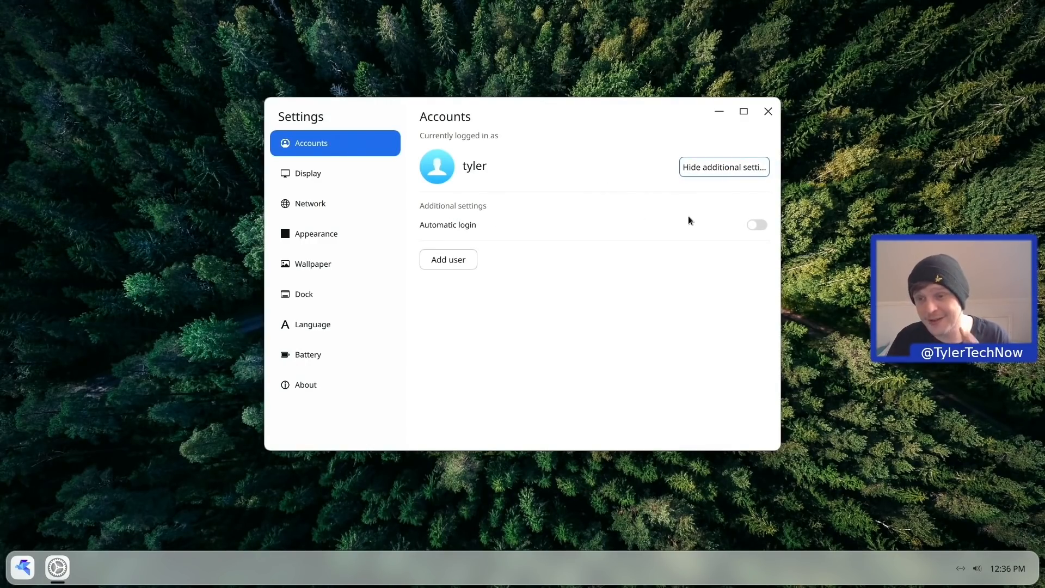
{"action": "left_click", "coordinate": [758, 225]}
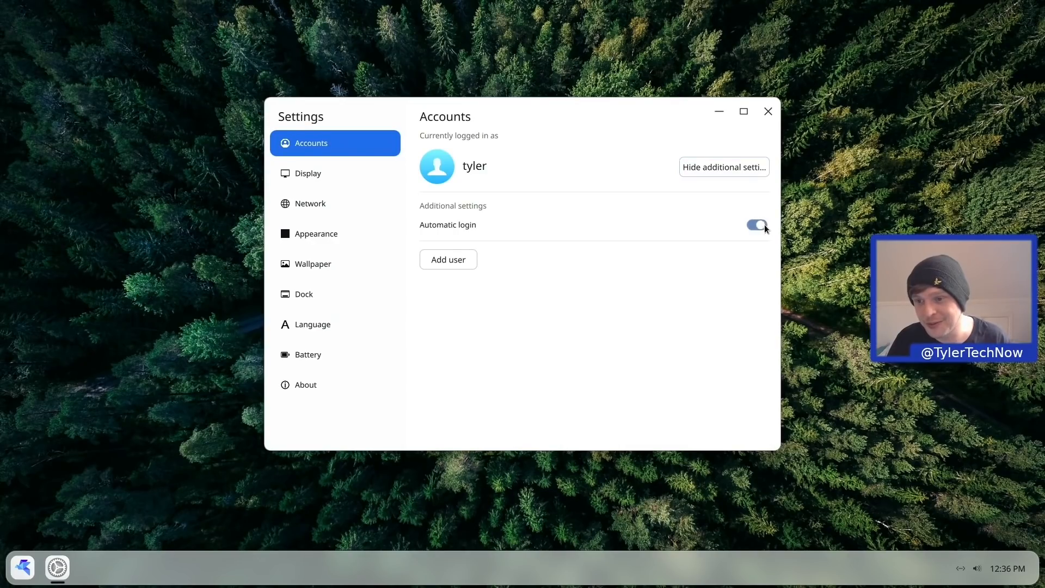
{"action": "type", "text": "*********"}
{"action": "key", "text": "Return"}
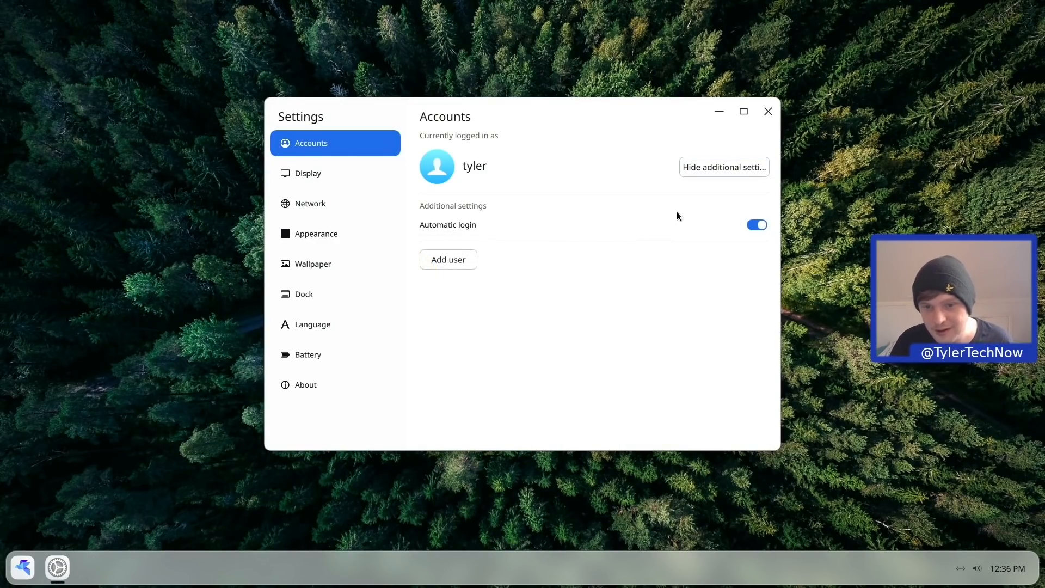
Review the account types in the add-user form and the profile picture chooser, dismissing both without changes.
{"action": "left_click", "coordinate": [452, 262]}
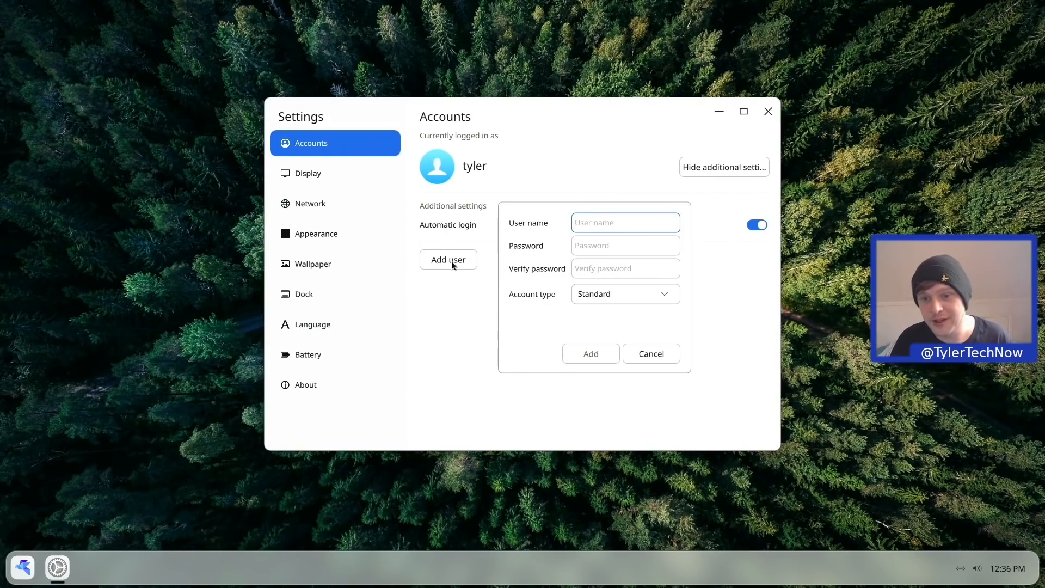
{"action": "left_click", "coordinate": [616, 293]}
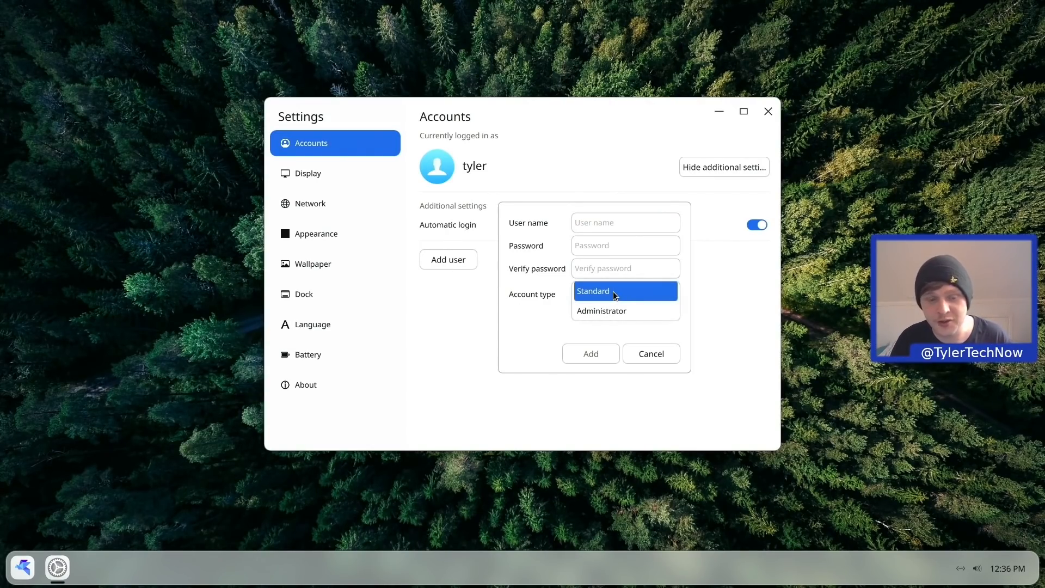
{"action": "left_click", "coordinate": [614, 293]}
{"action": "key", "text": "Escape"}
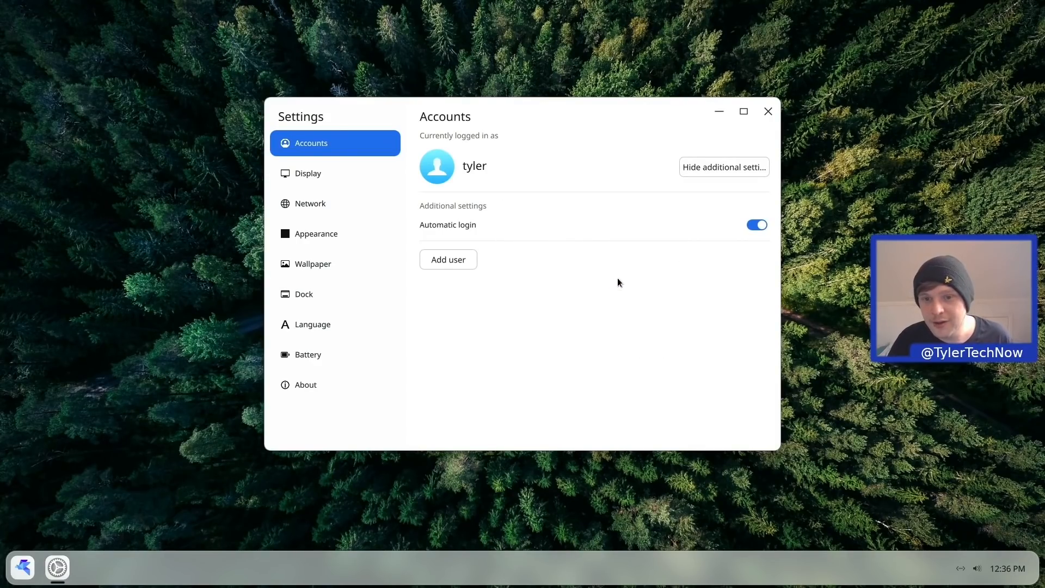
{"action": "left_click", "coordinate": [431, 173]}
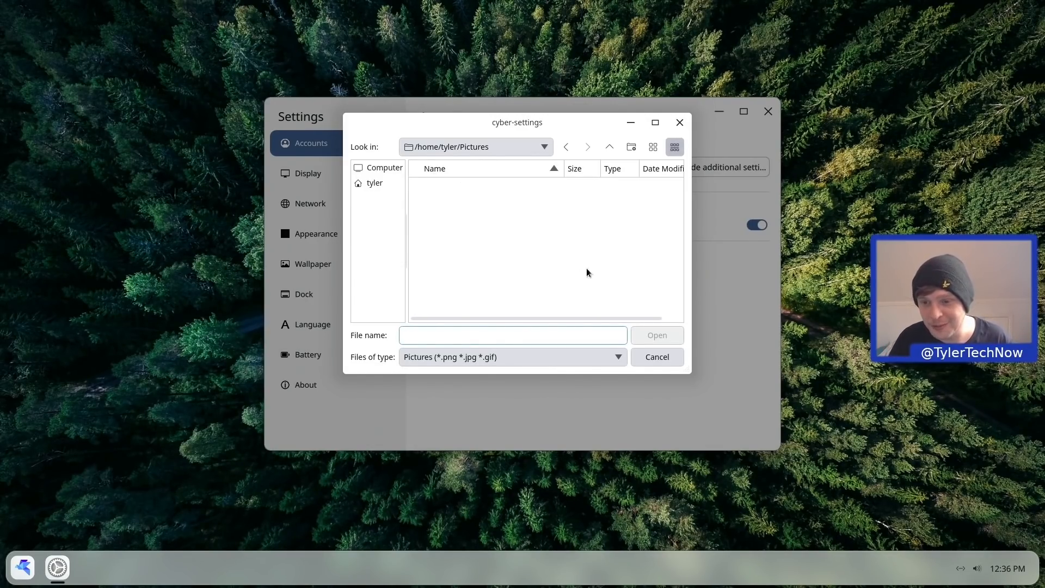
{"action": "left_click", "coordinate": [660, 354]}
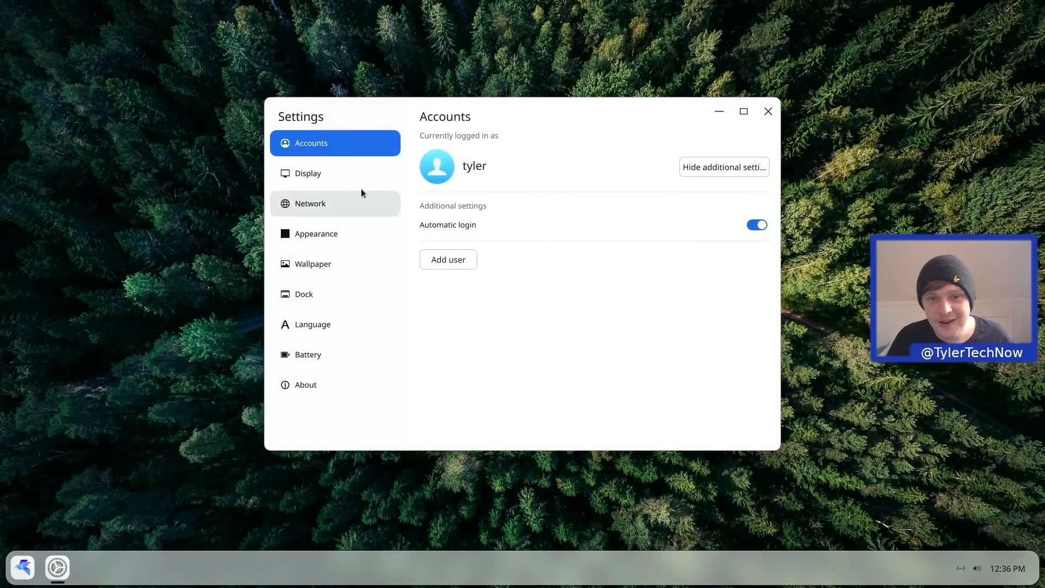
View the display scale options and run xrandr in a terminal to query the screen modes, closing the terminal again.
{"action": "left_click", "coordinate": [332, 168]}
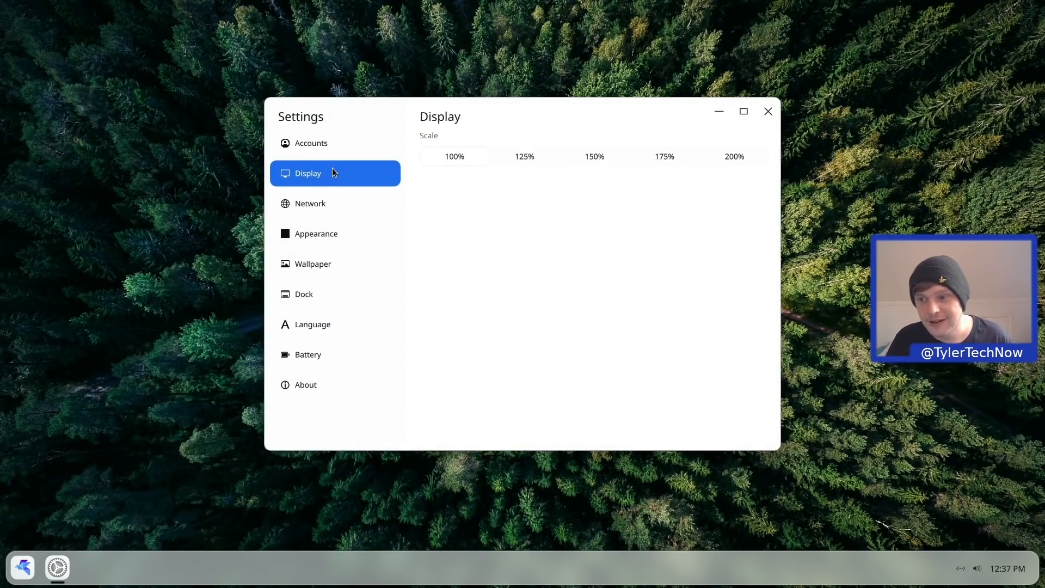
{"action": "left_click_drag", "start_coordinate": [474, 201], "coordinate": [544, 250]}
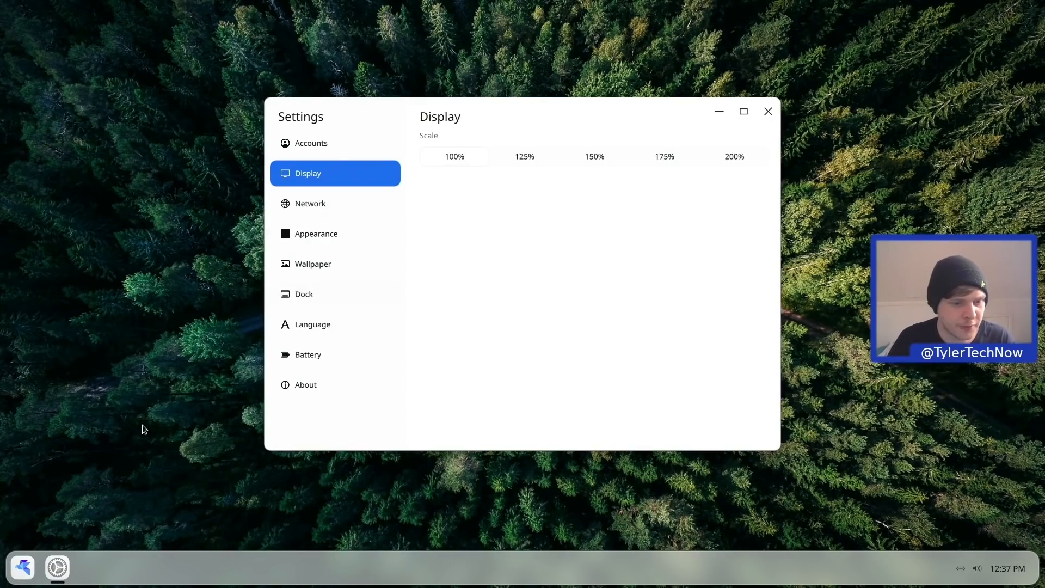
{"action": "left_click", "coordinate": [22, 567]}
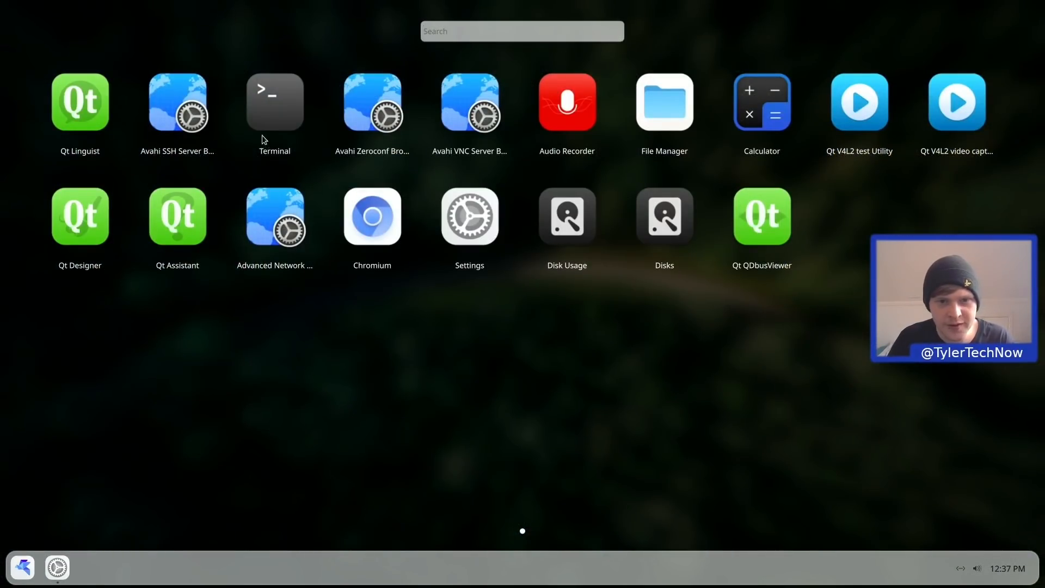
{"action": "left_click", "coordinate": [279, 101]}
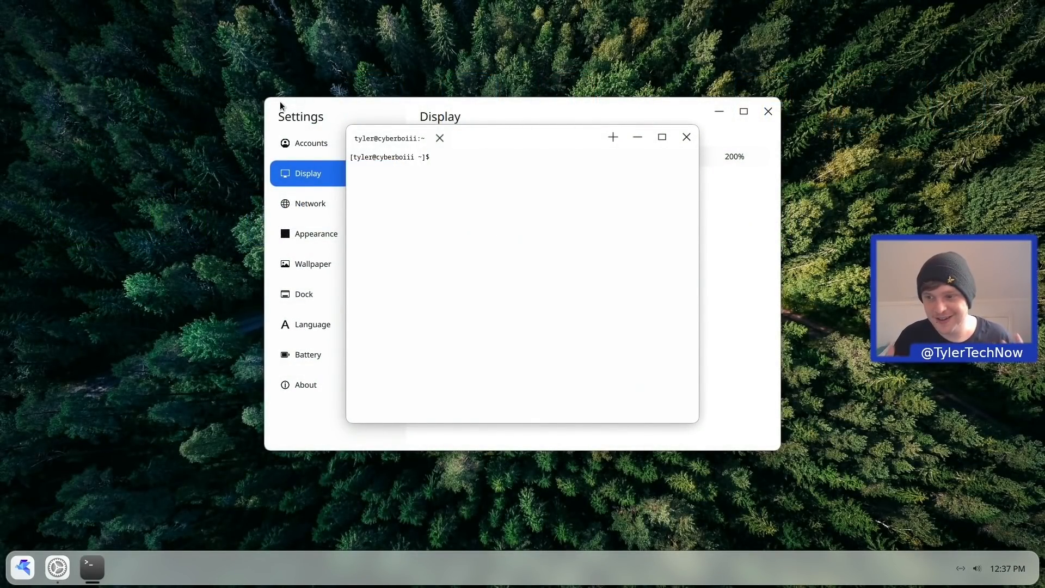
{"action": "type", "text": "xrandr"}
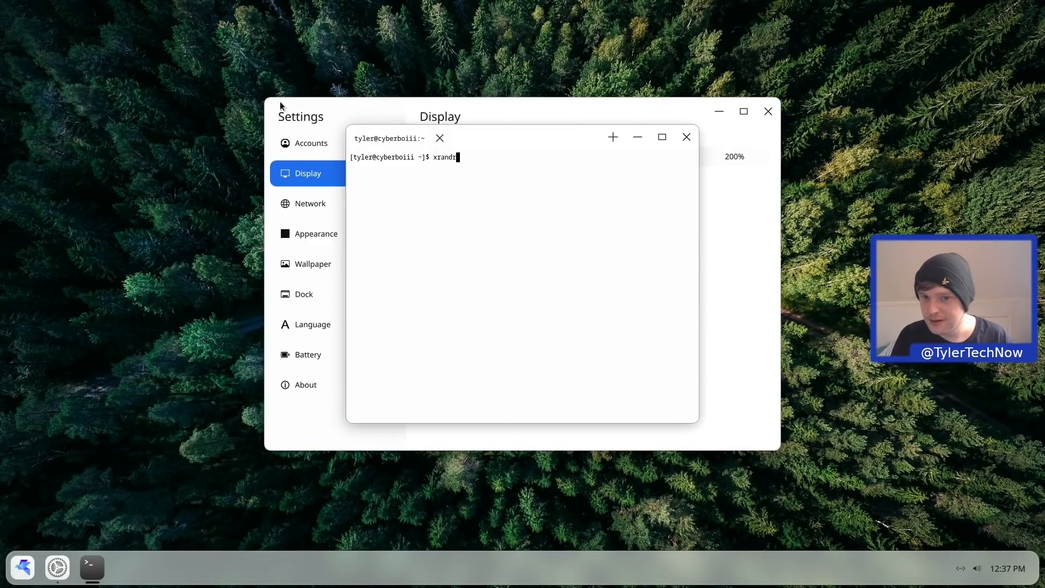
{"action": "key", "text": "Return"}
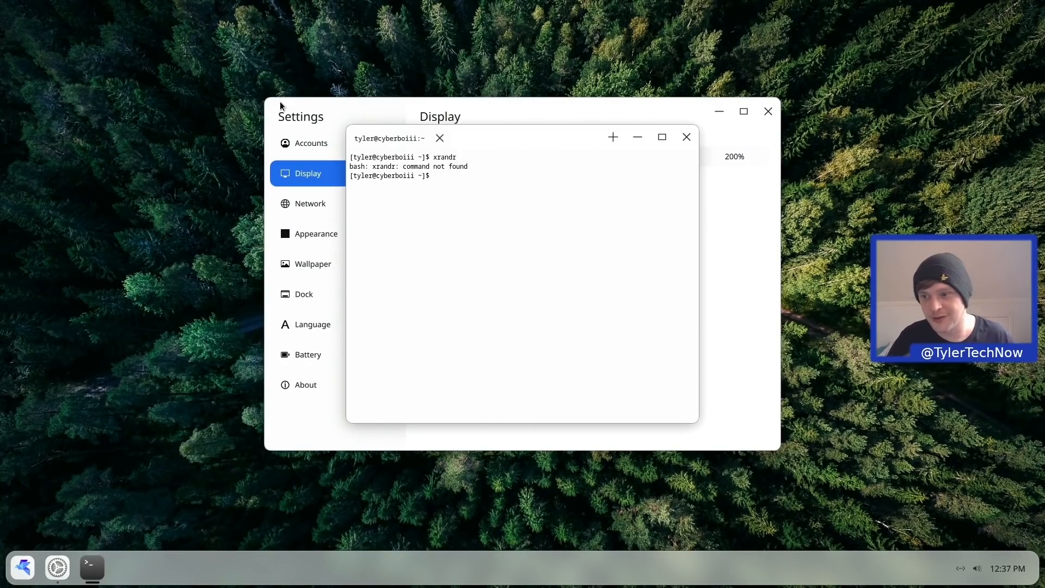
{"action": "left_click", "coordinate": [686, 137]}
Turn off Wi-Fi in the network settings and switch the desktop appearance to the Dark theme.
{"action": "left_click", "coordinate": [327, 203]}
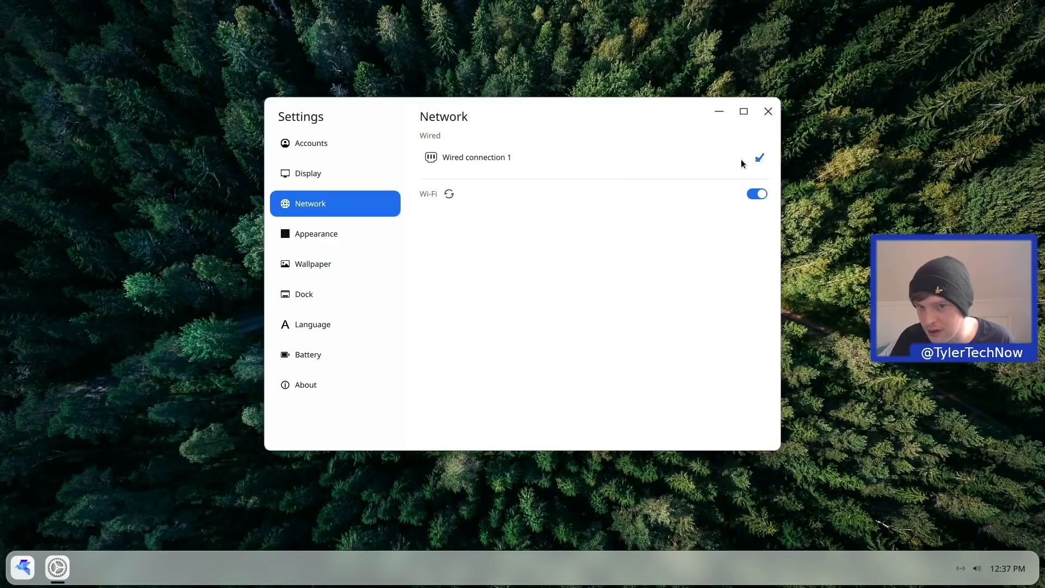
{"action": "left_click", "coordinate": [751, 193]}
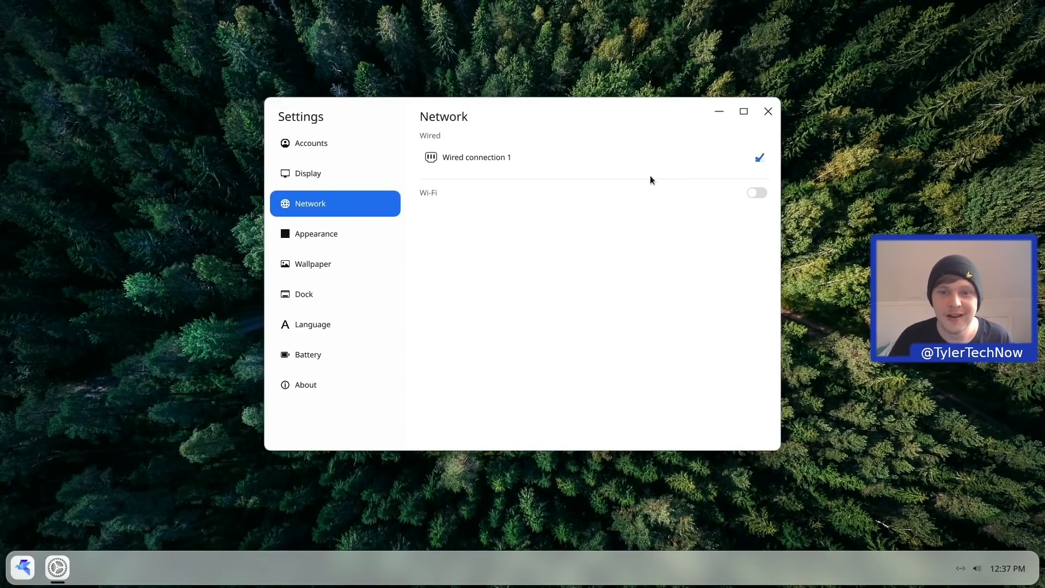
{"action": "left_click", "coordinate": [330, 237]}
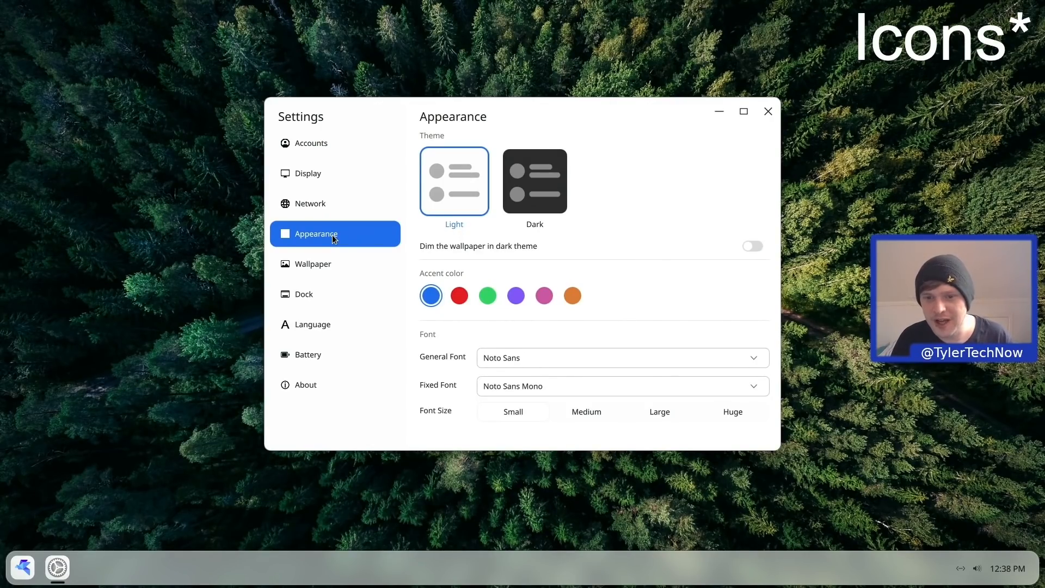
{"action": "left_click", "coordinate": [559, 196]}
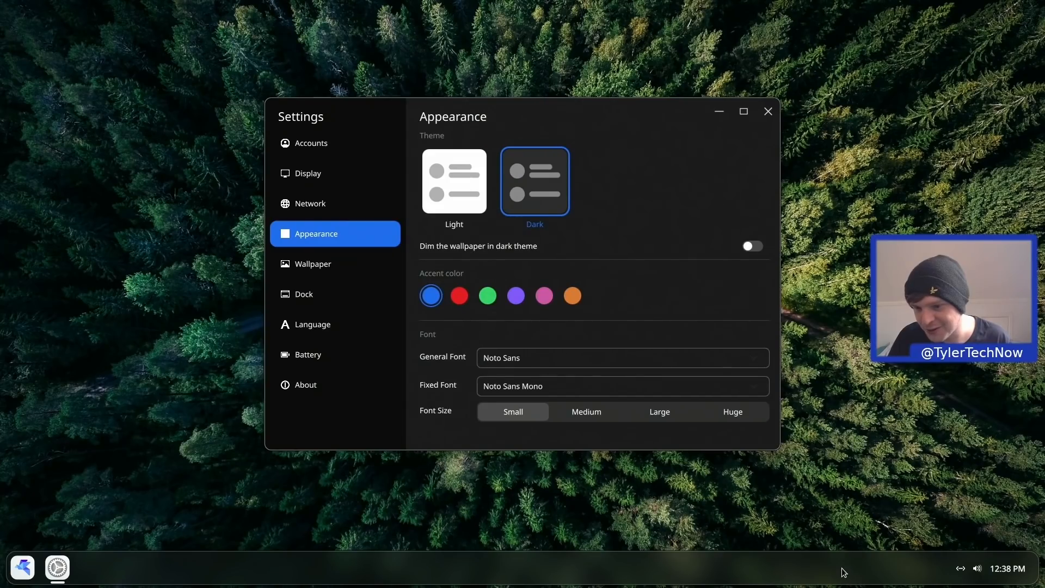
Open File Manager, restore it from full screen and arrange it with the Settings window to compare the dark theme.
{"action": "left_click", "coordinate": [22, 568]}
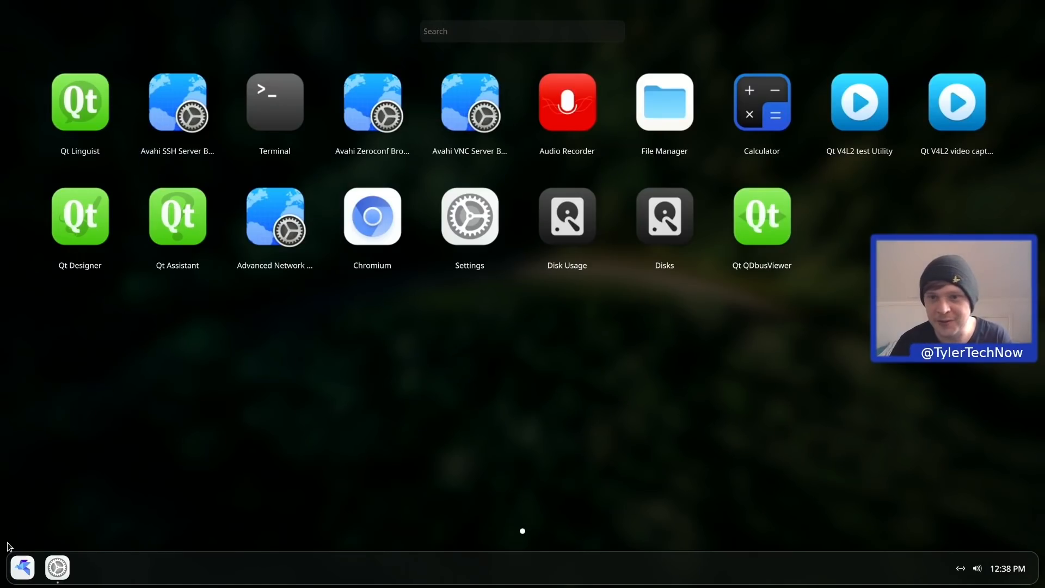
{"action": "left_click", "coordinate": [683, 107]}
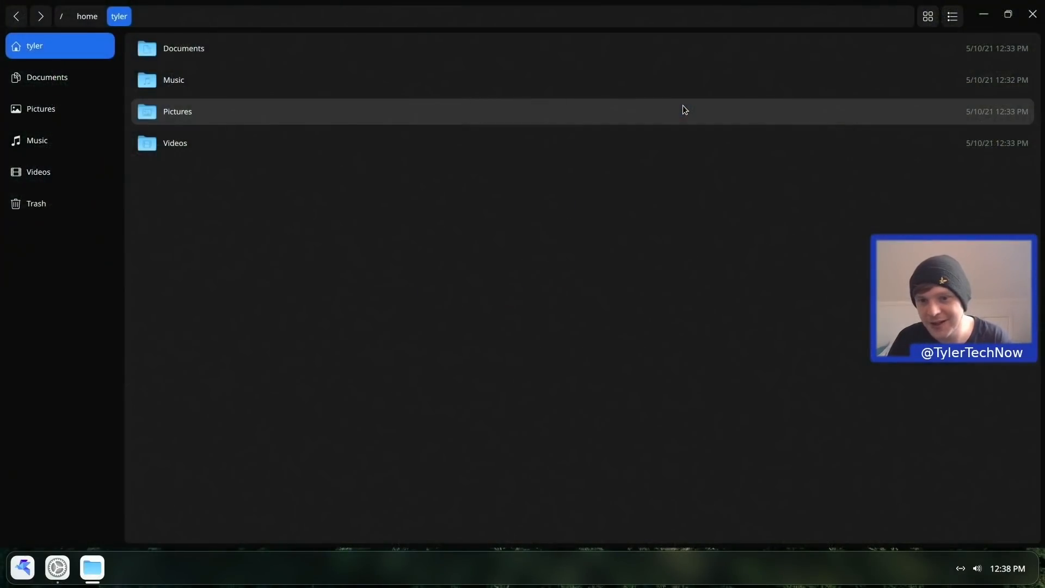
{"action": "left_click", "coordinate": [1009, 15]}
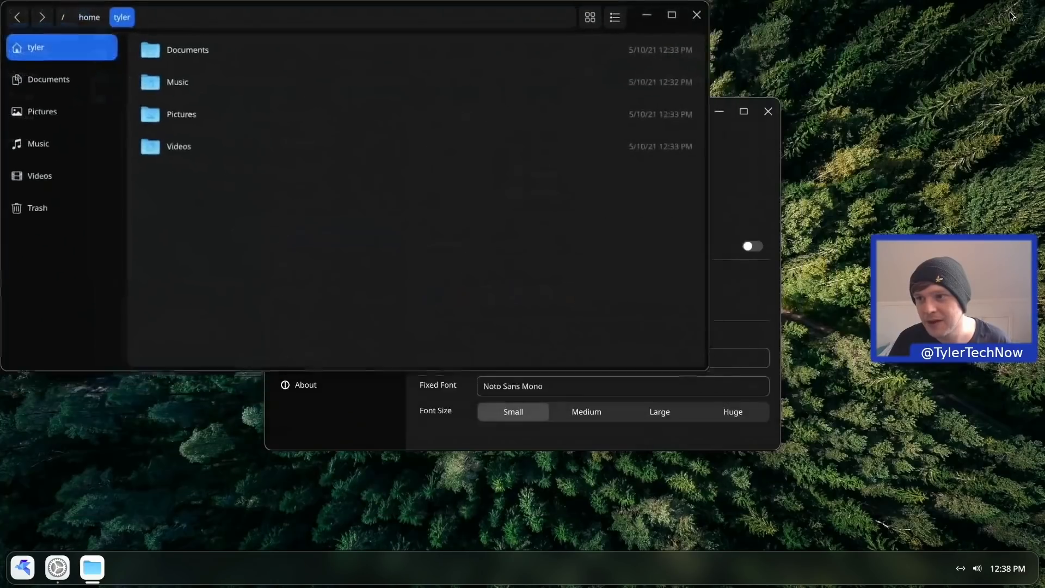
{"action": "left_click_drag", "start_coordinate": [622, 23], "coordinate": [691, 168]}
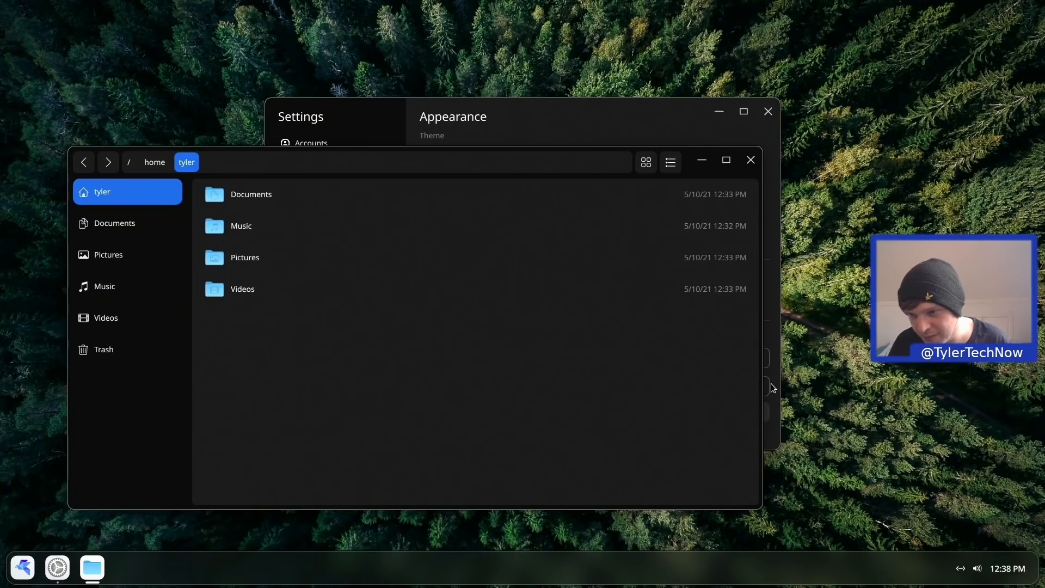
{"action": "left_click_drag", "start_coordinate": [557, 107], "coordinate": [616, 123]}
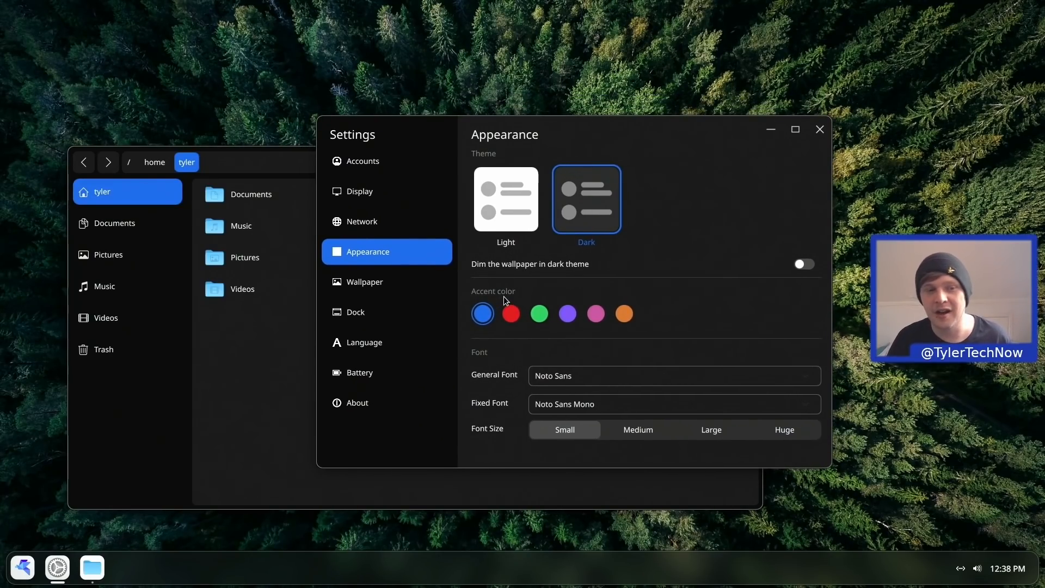
{"action": "left_click", "coordinate": [109, 406]}
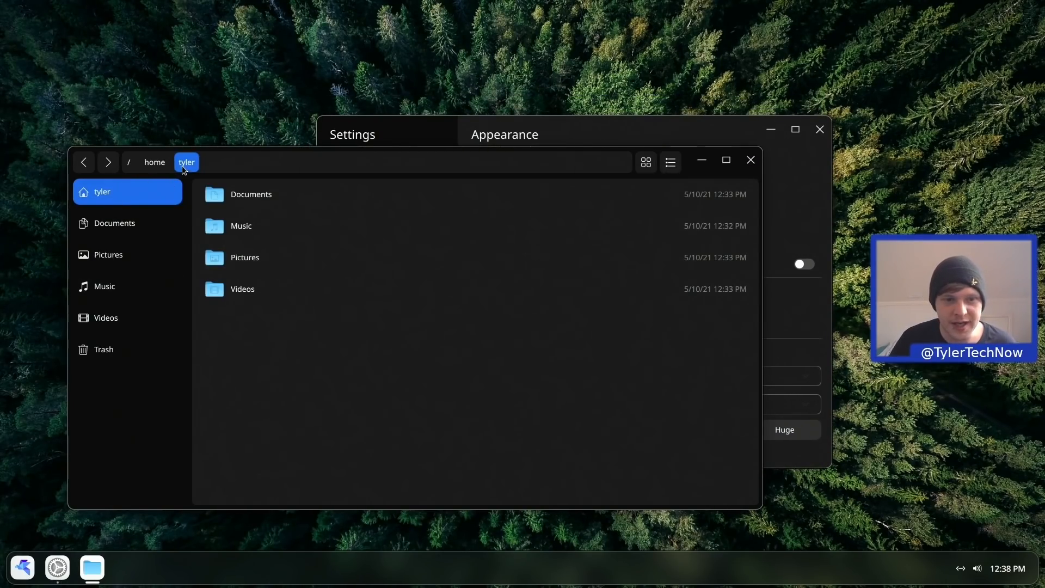
{"action": "left_click", "coordinate": [551, 119]}
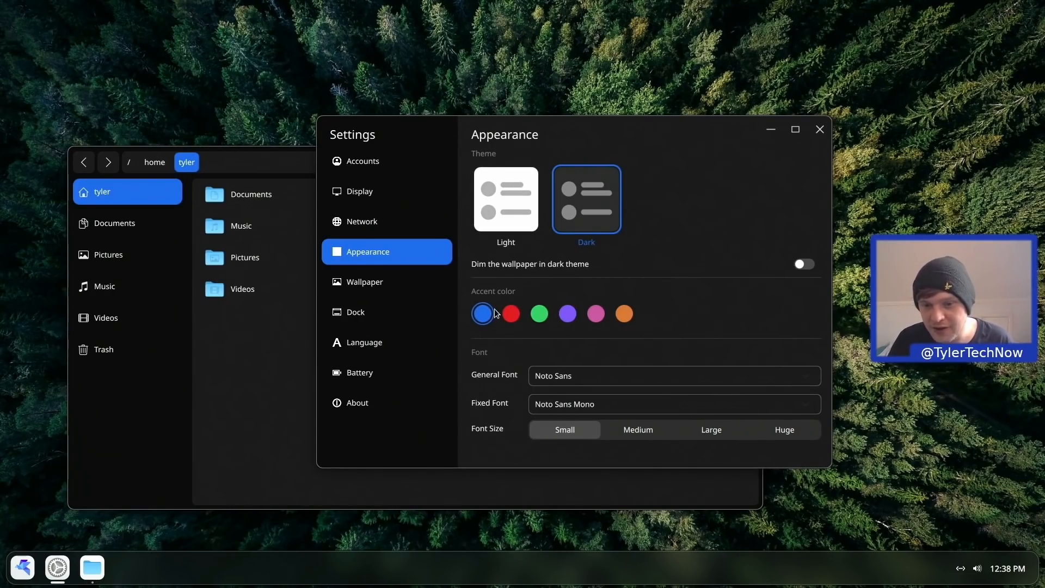
Try the red, green, purple, pink and orange accent colors on both windows and finish with blue selected.
{"action": "left_click", "coordinate": [514, 314]}
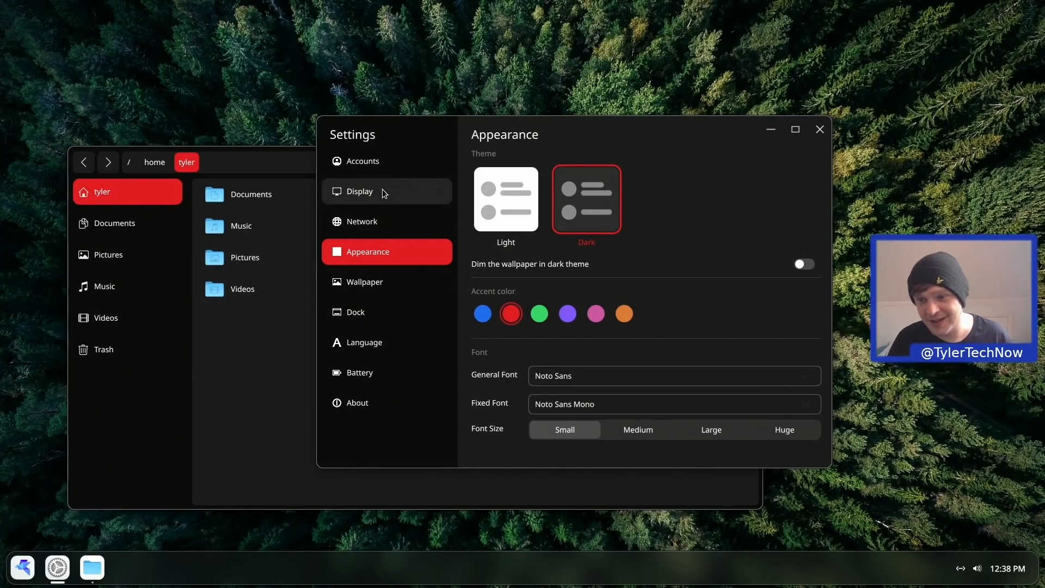
{"action": "left_click", "coordinate": [240, 383]}
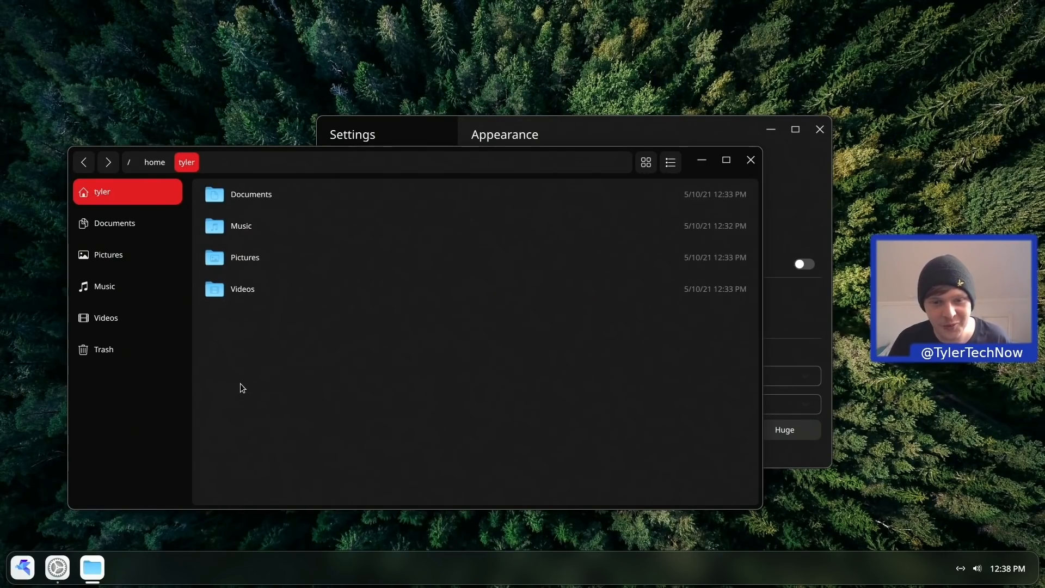
{"action": "left_click", "coordinate": [661, 130]}
{"action": "left_click", "coordinate": [545, 315]}
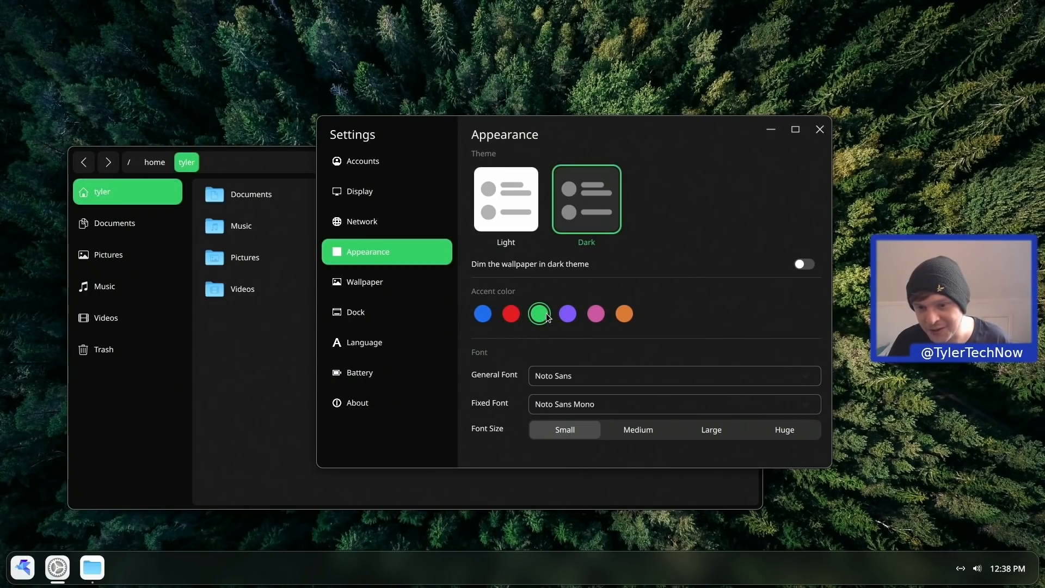
{"action": "left_click", "coordinate": [574, 314]}
{"action": "left_click", "coordinate": [597, 314]}
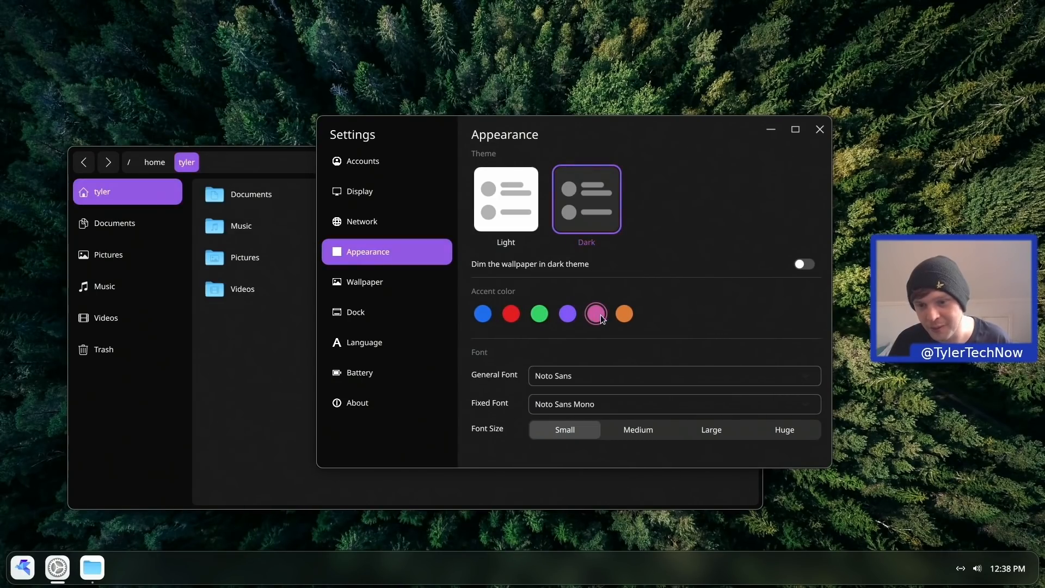
{"action": "left_click", "coordinate": [626, 314]}
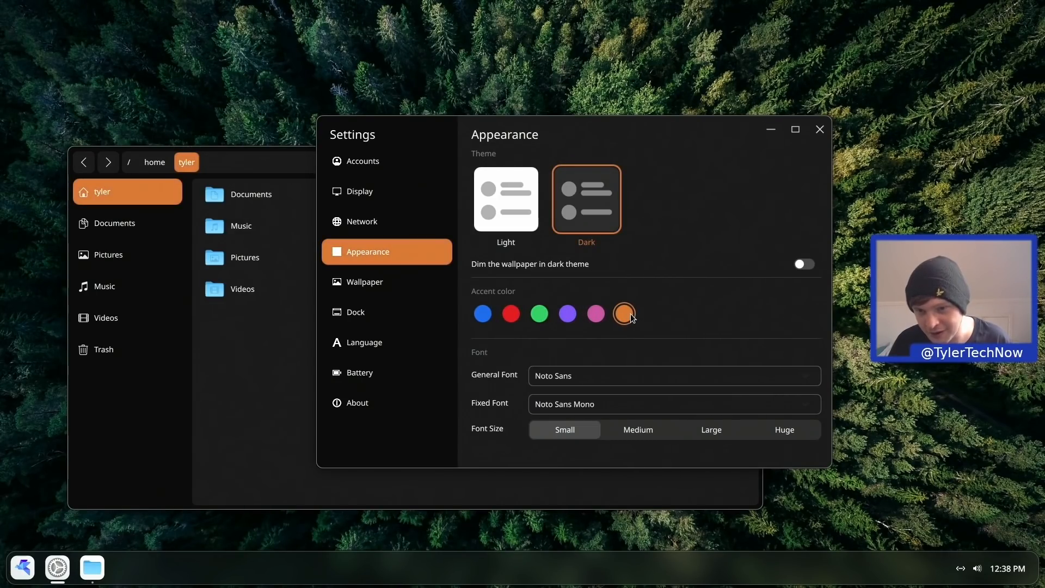
{"action": "left_click", "coordinate": [483, 314]}
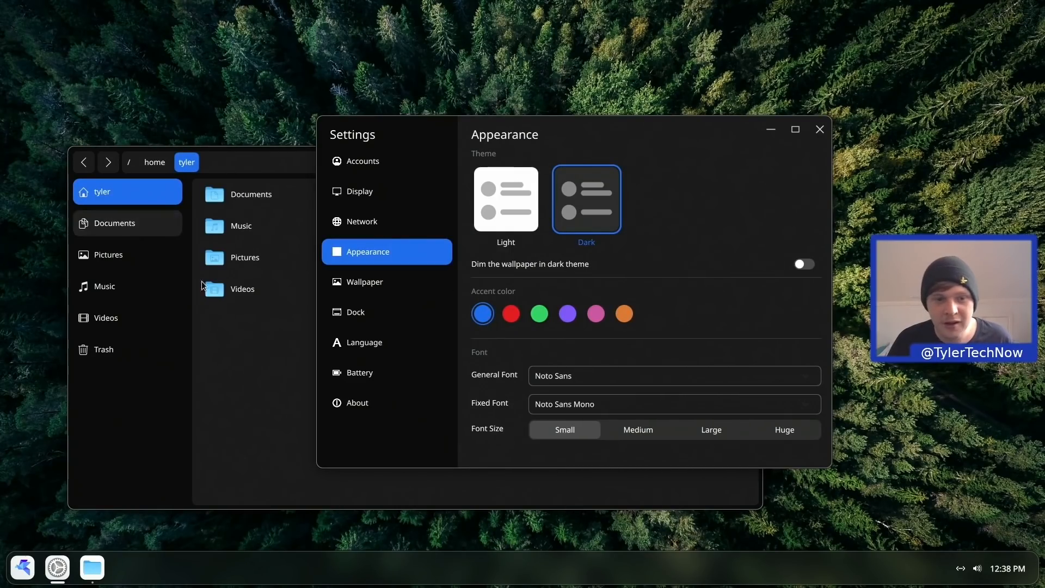
Close File Manager and switch the desktop appearance back to the Light theme.
{"action": "left_click", "coordinate": [227, 357]}
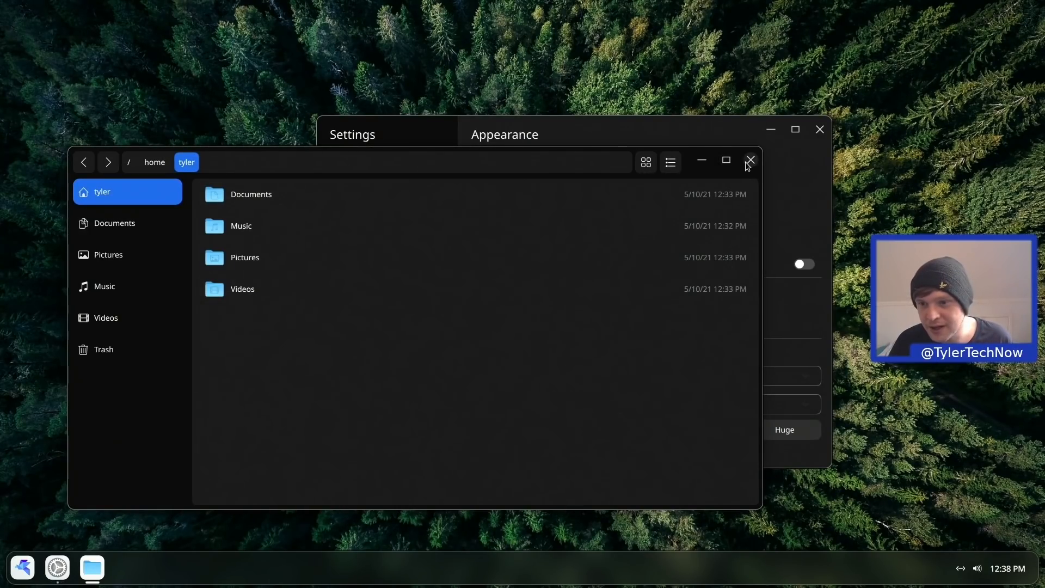
{"action": "left_click", "coordinate": [750, 160]}
{"action": "left_click", "coordinate": [503, 209]}
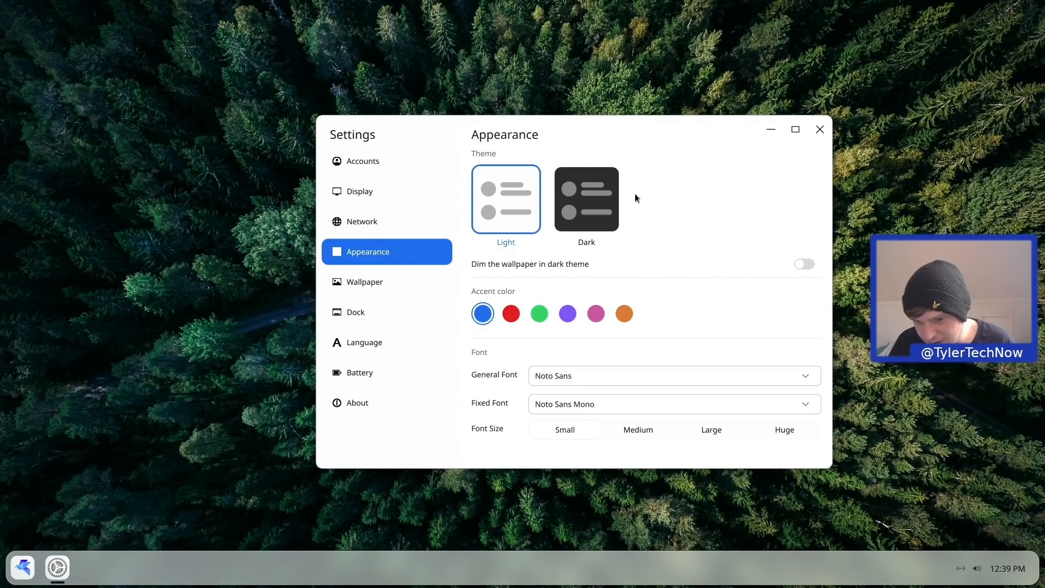
Try the Huge and Large font sizes with File Manager opened beside the Settings window for comparison, and close File Manager.
{"action": "left_click_drag", "start_coordinate": [606, 110], "coordinate": [436, 27]}
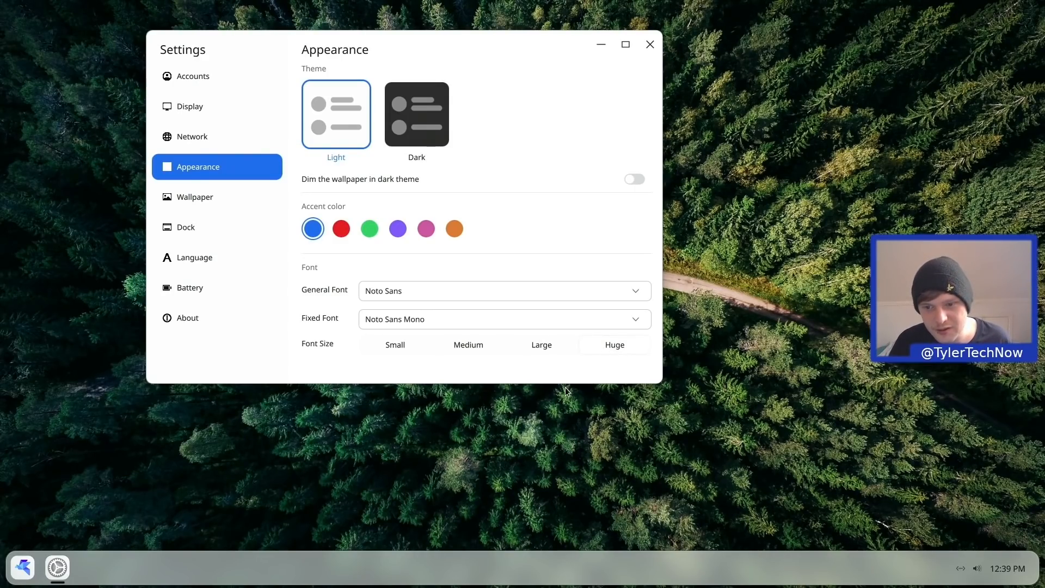
{"action": "left_click", "coordinate": [22, 567]}
{"action": "left_click", "coordinate": [641, 113]}
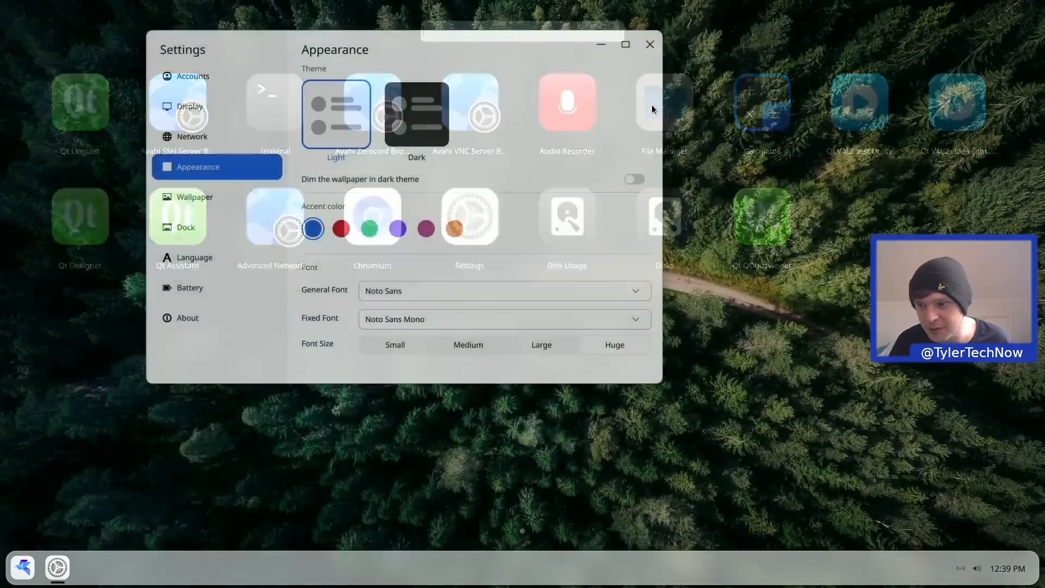
{"action": "left_click_drag", "start_coordinate": [562, 99], "coordinate": [629, 169]}
{"action": "left_click_drag", "start_coordinate": [497, 28], "coordinate": [419, 23]}
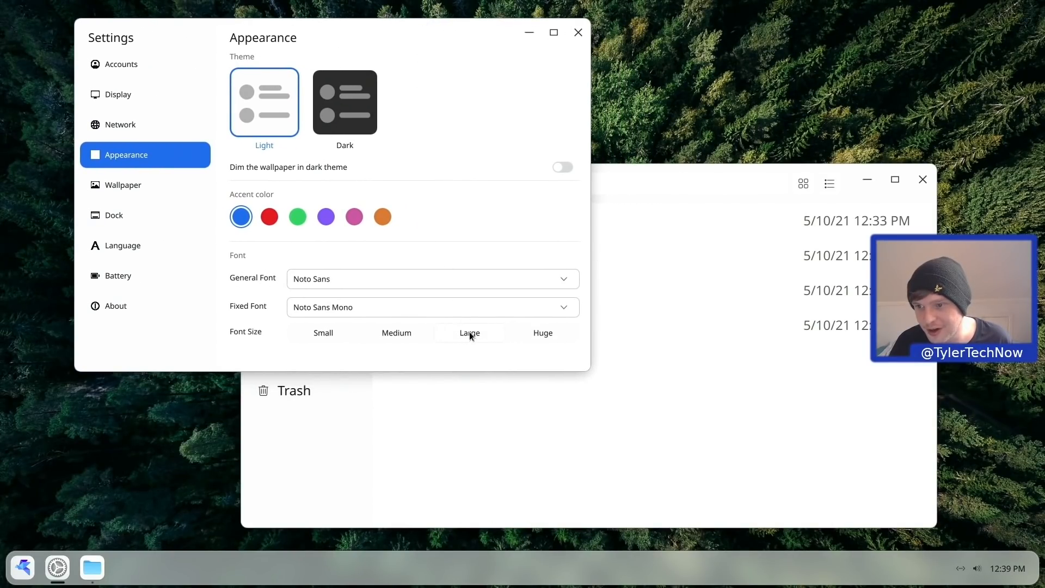
{"action": "left_click", "coordinate": [684, 218]}
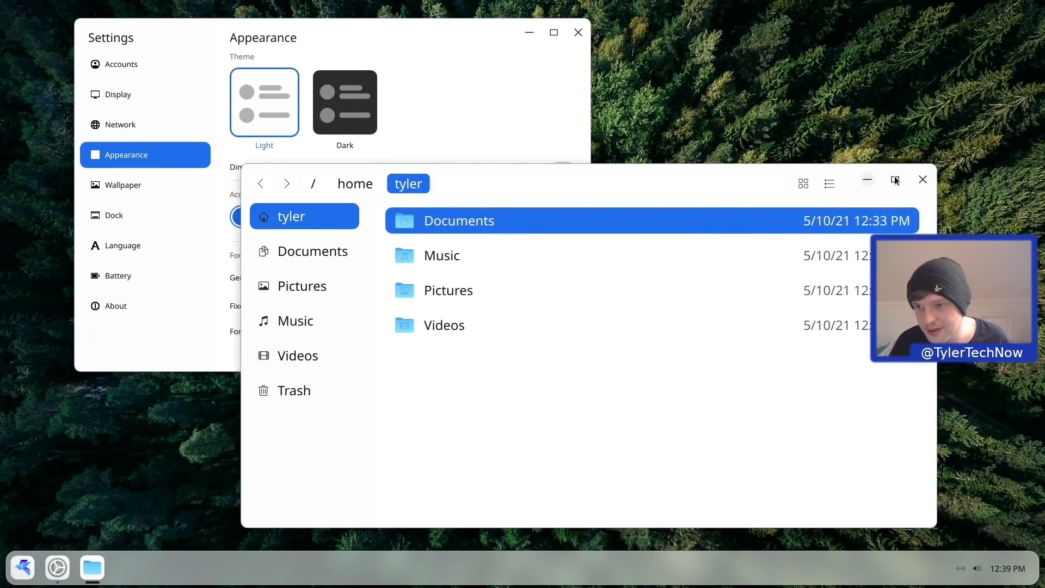
{"action": "left_click", "coordinate": [922, 179]}
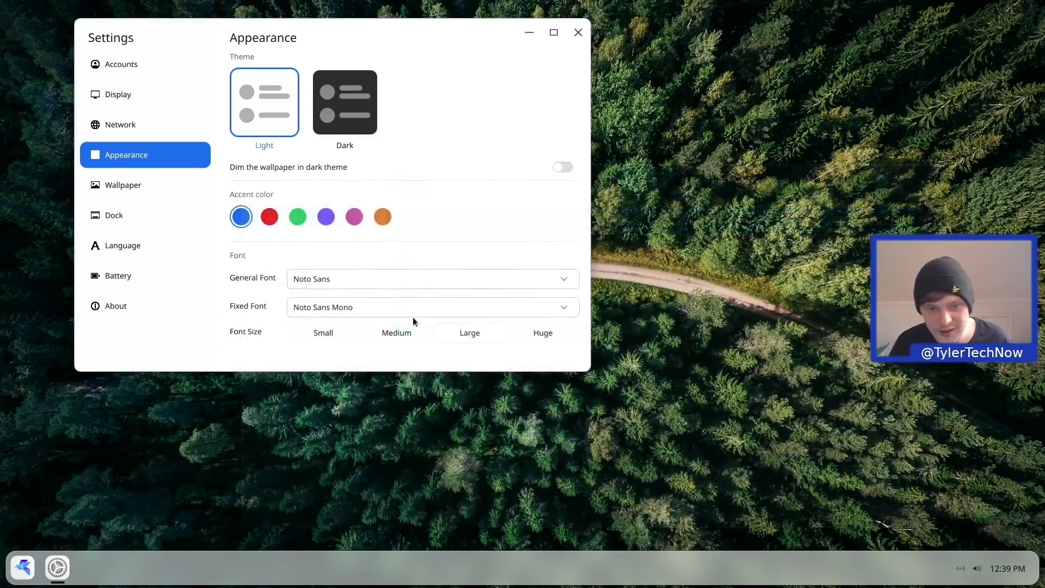
Reopen File Manager beside the Settings window, set the font size to Small, and close File Manager.
{"action": "left_click", "coordinate": [35, 570]}
{"action": "left_click", "coordinate": [696, 112]}
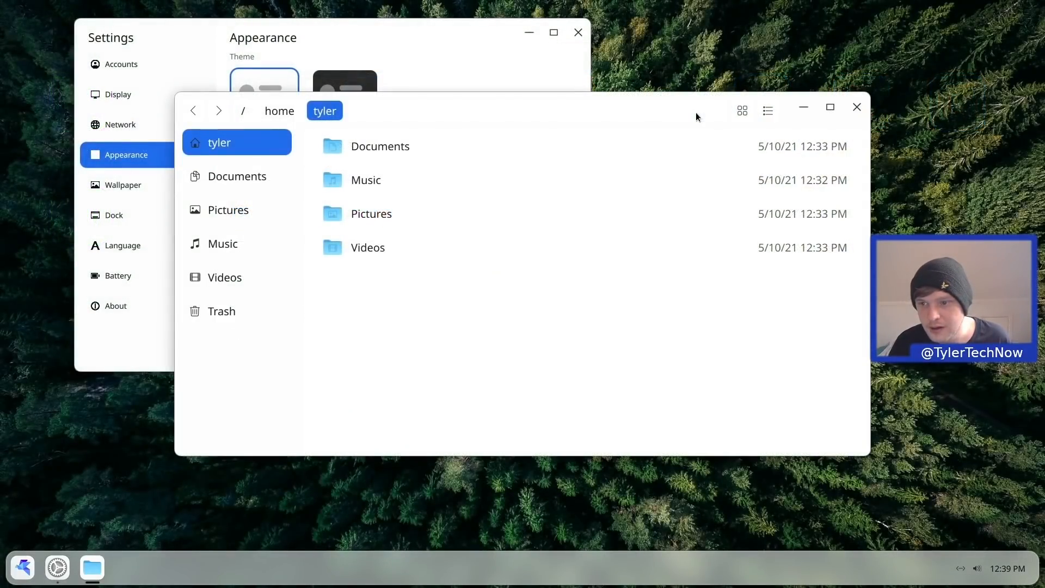
{"action": "left_click_drag", "start_coordinate": [664, 105], "coordinate": [853, 211]}
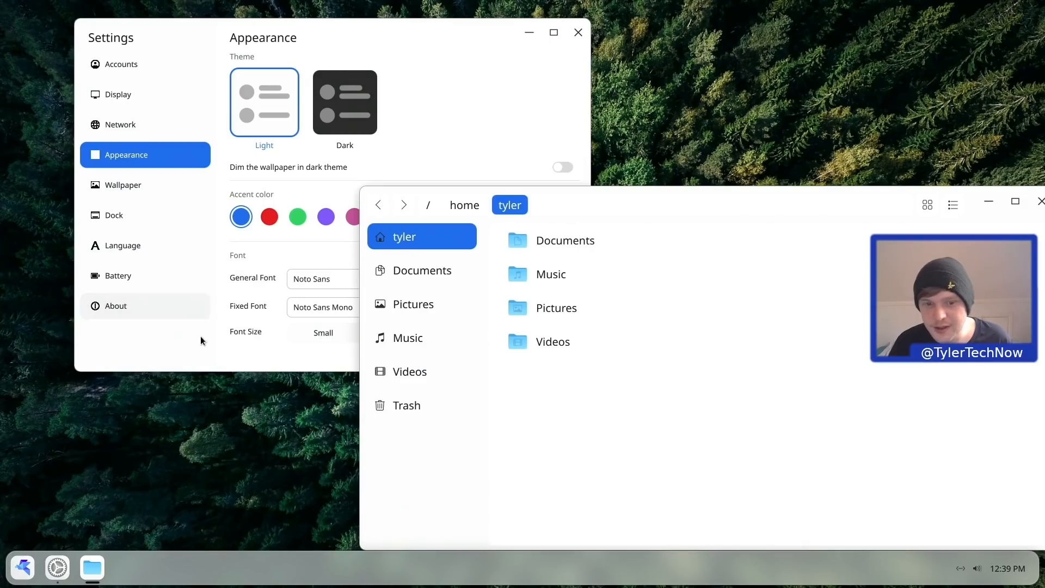
{"action": "left_click", "coordinate": [327, 333]}
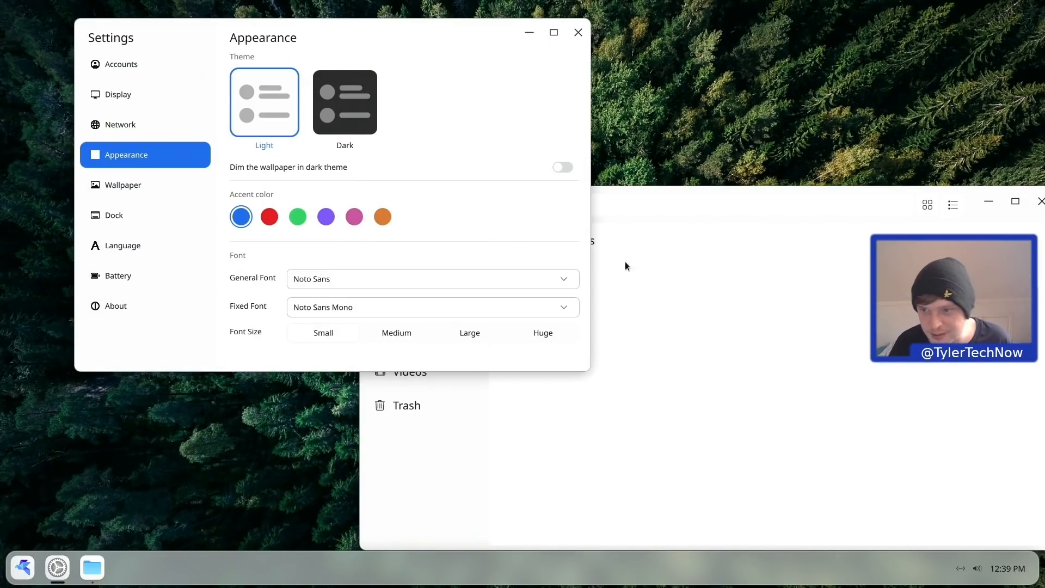
{"action": "left_click", "coordinate": [688, 212]}
{"action": "left_click_drag", "start_coordinate": [689, 212], "coordinate": [629, 177]}
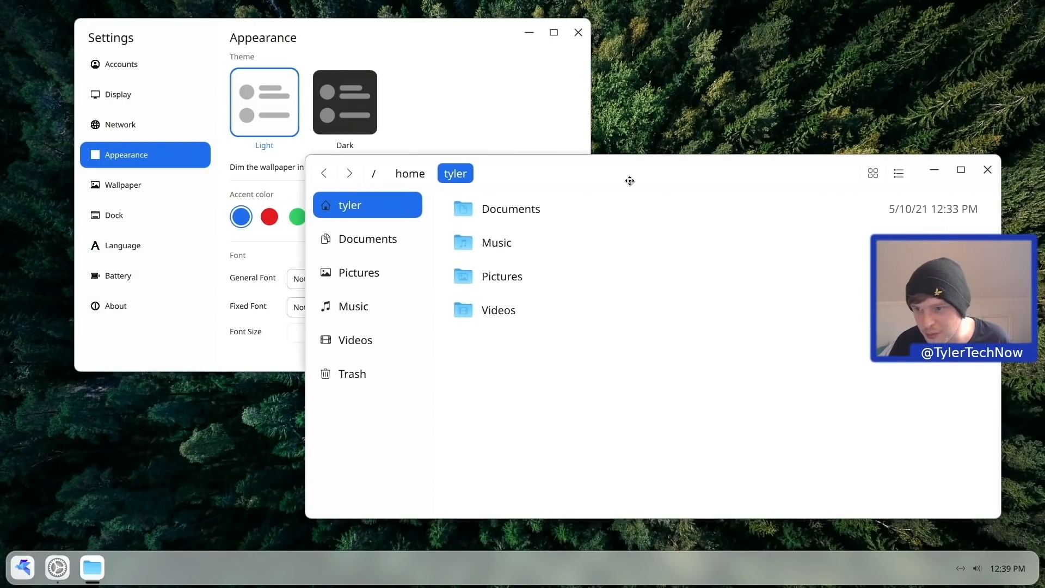
{"action": "left_click", "coordinate": [987, 170]}
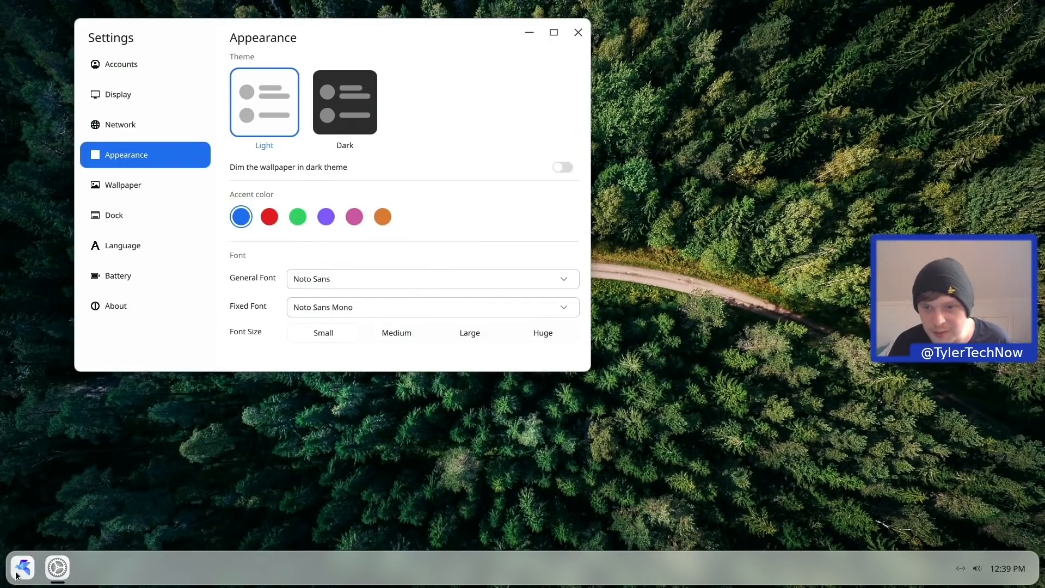
Open File Manager to check the small font, switch the home folder to icon grid view, and close it.
{"action": "left_click", "coordinate": [23, 569]}
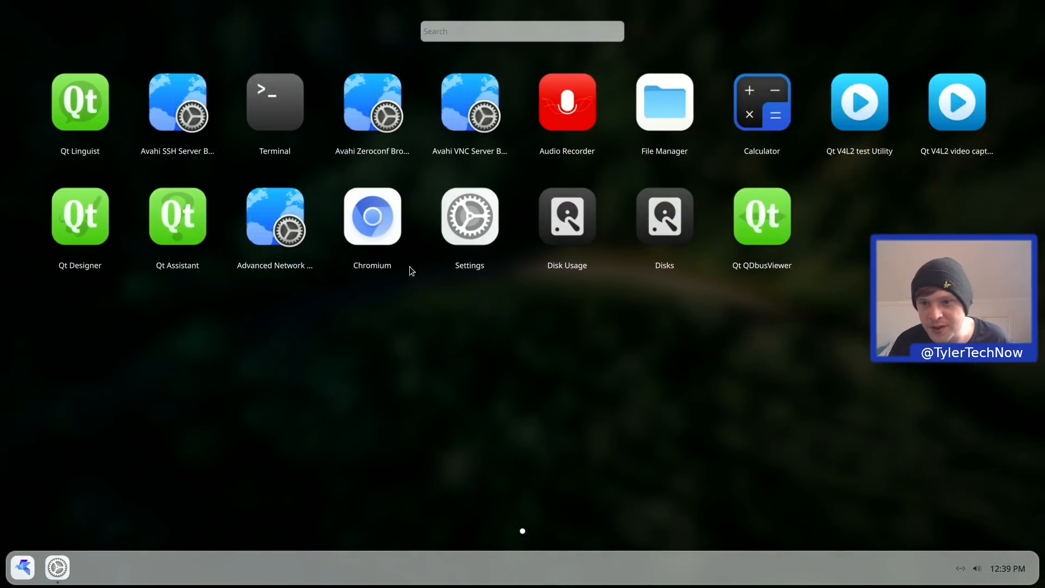
{"action": "left_click", "coordinate": [638, 109]}
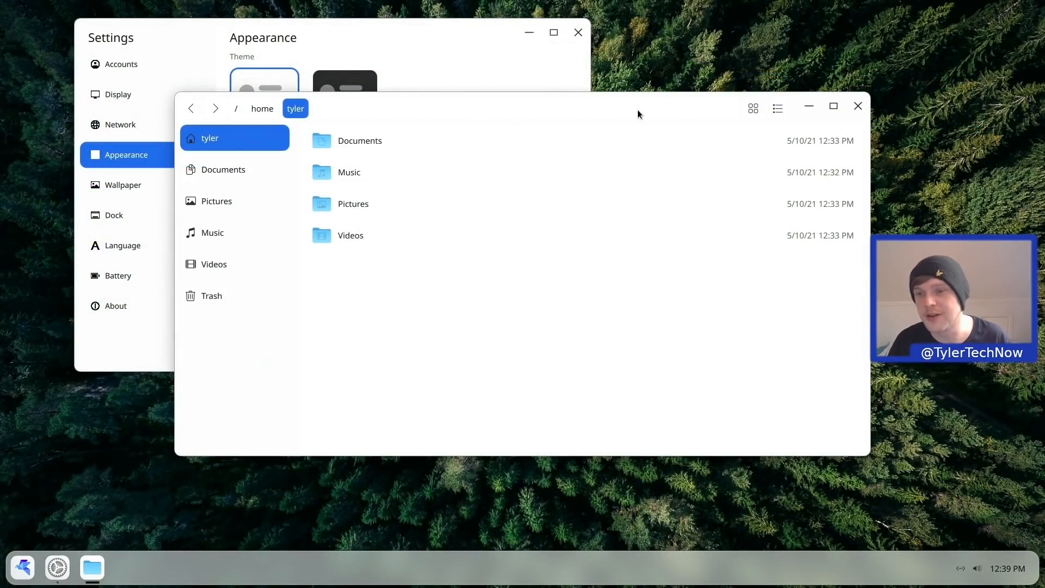
{"action": "left_click", "coordinate": [759, 107]}
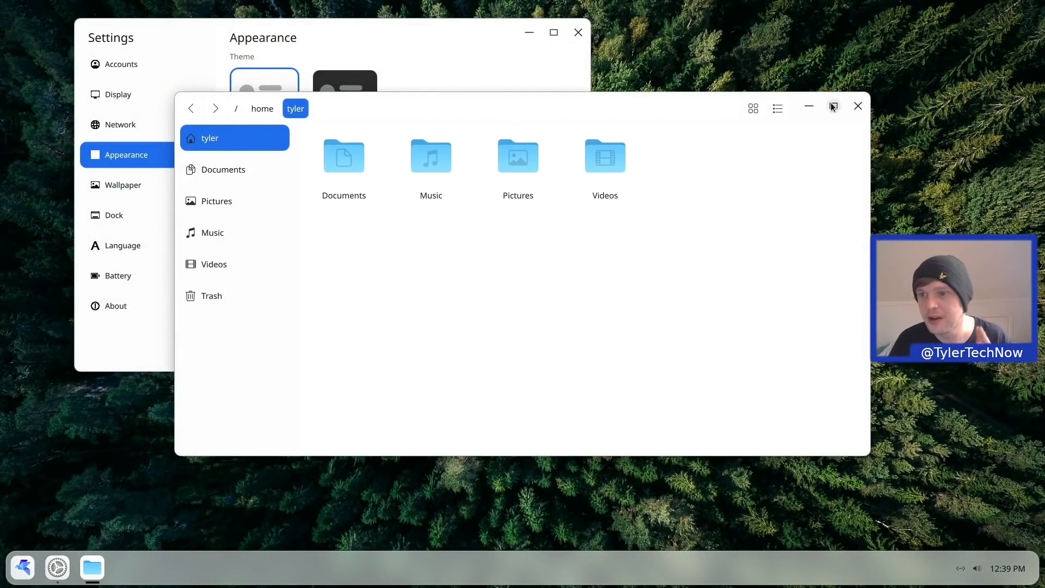
{"action": "left_click", "coordinate": [858, 106]}
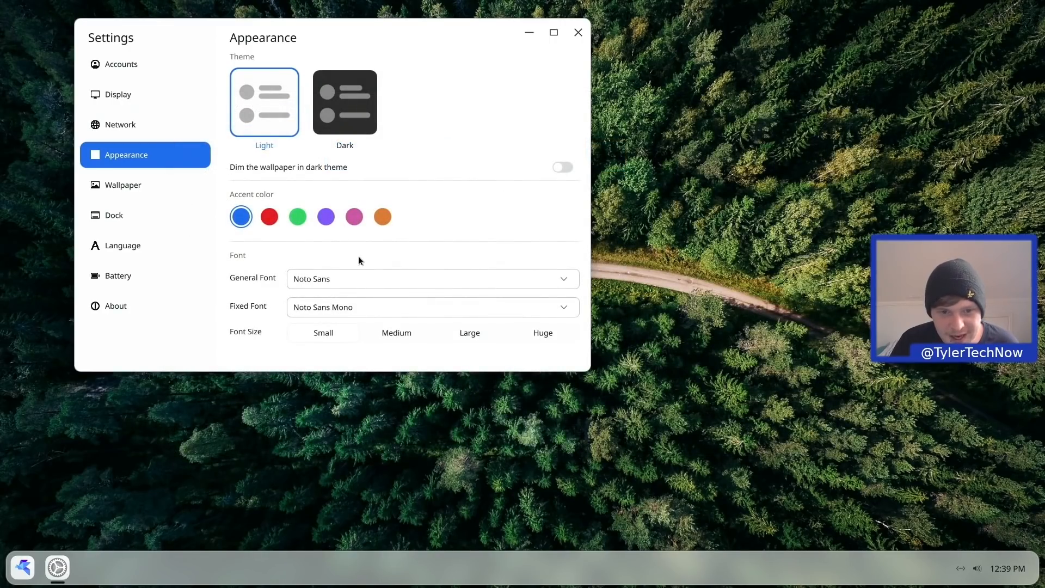
Browse the bundled wallpapers and set the daytime snowy mountain peak image as the desktop wallpaper.
{"action": "left_click_drag", "start_coordinate": [350, 36], "coordinate": [493, 100]}
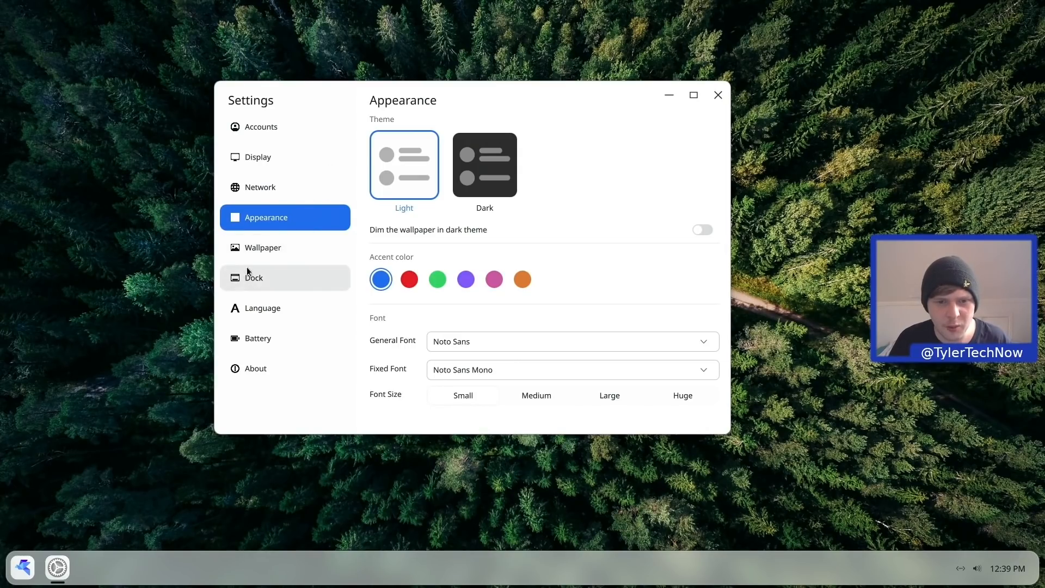
{"action": "left_click", "coordinate": [256, 248]}
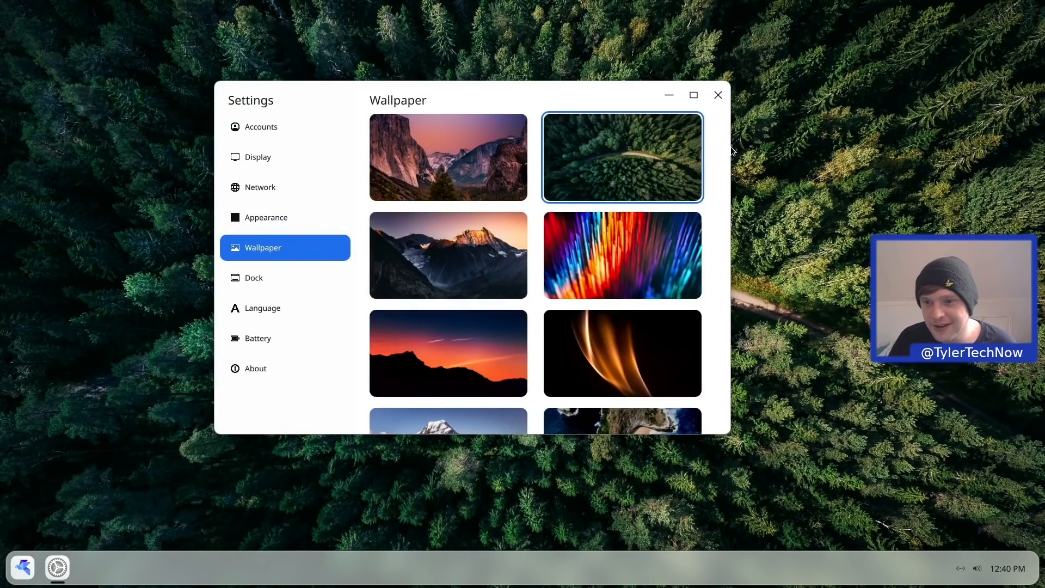
{"action": "scroll", "coordinate": [712, 172], "scroll_direction": "down", "scroll_amount": 3}
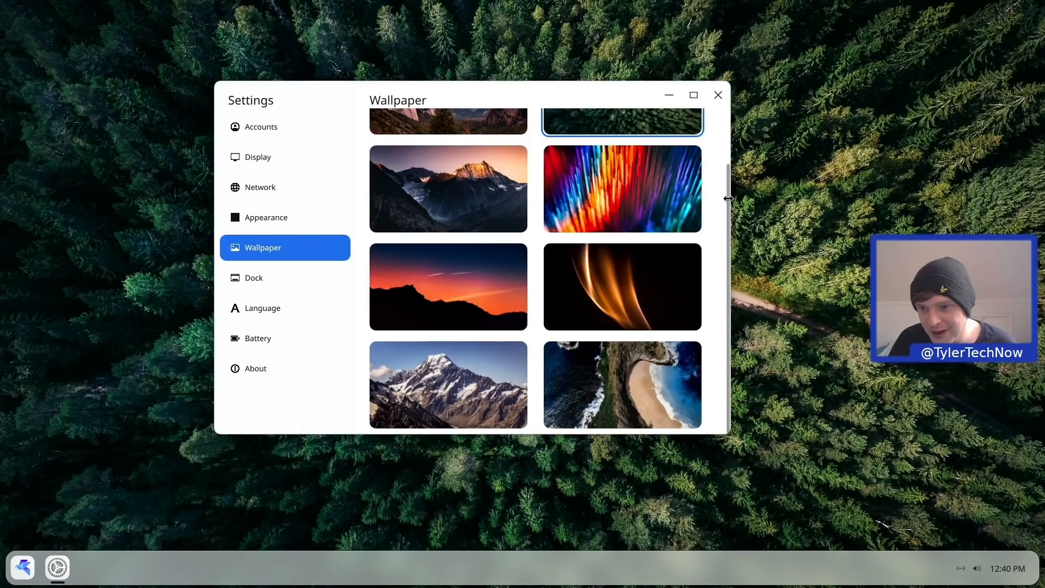
{"action": "left_click_drag", "start_coordinate": [729, 181], "coordinate": [724, 166]}
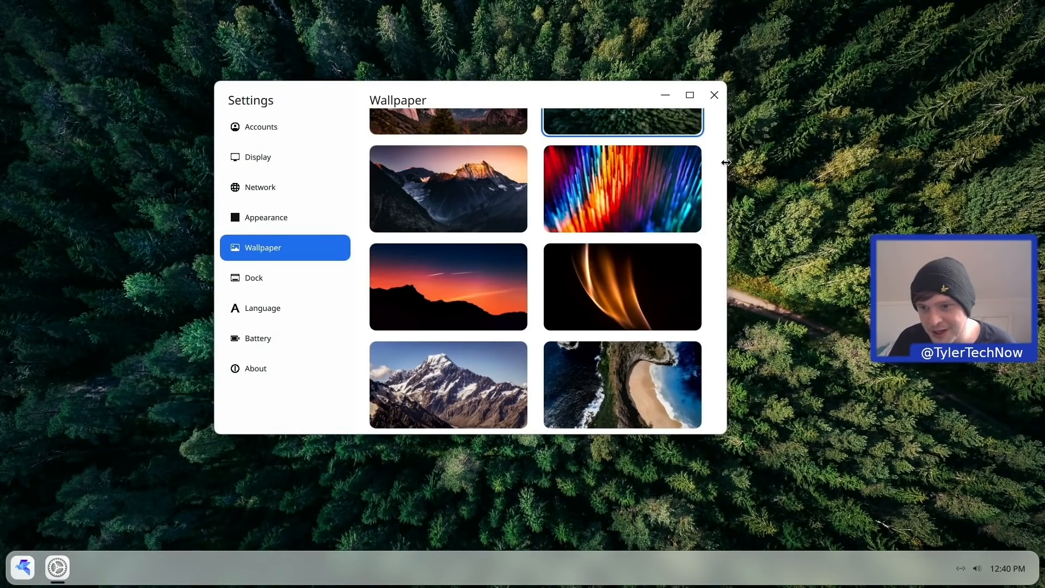
{"action": "scroll", "coordinate": [501, 300], "scroll_direction": "up", "scroll_amount": 2}
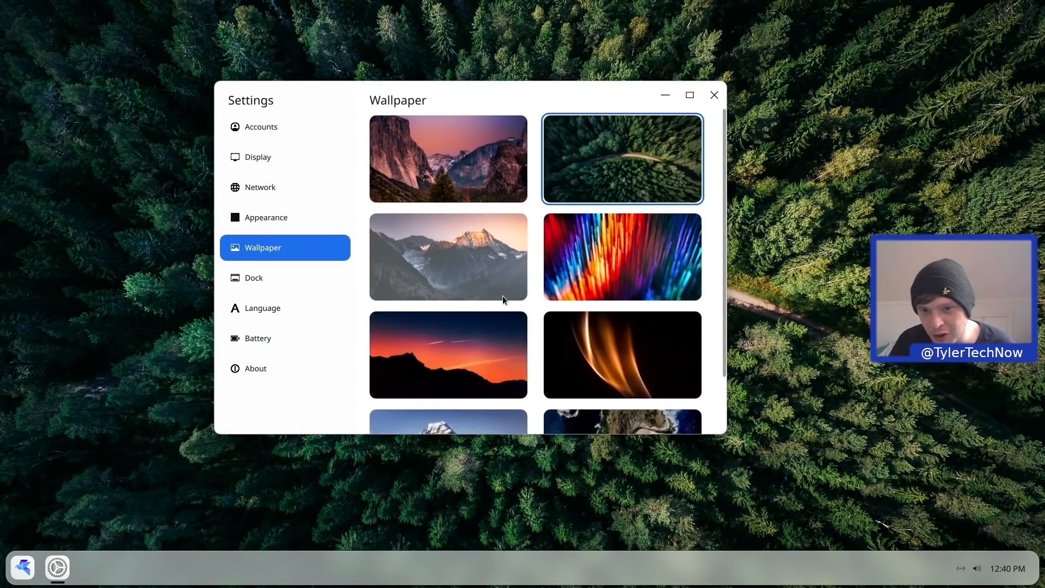
{"action": "scroll", "coordinate": [501, 295], "scroll_direction": "down", "scroll_amount": 1}
{"action": "left_click", "coordinate": [465, 391]}
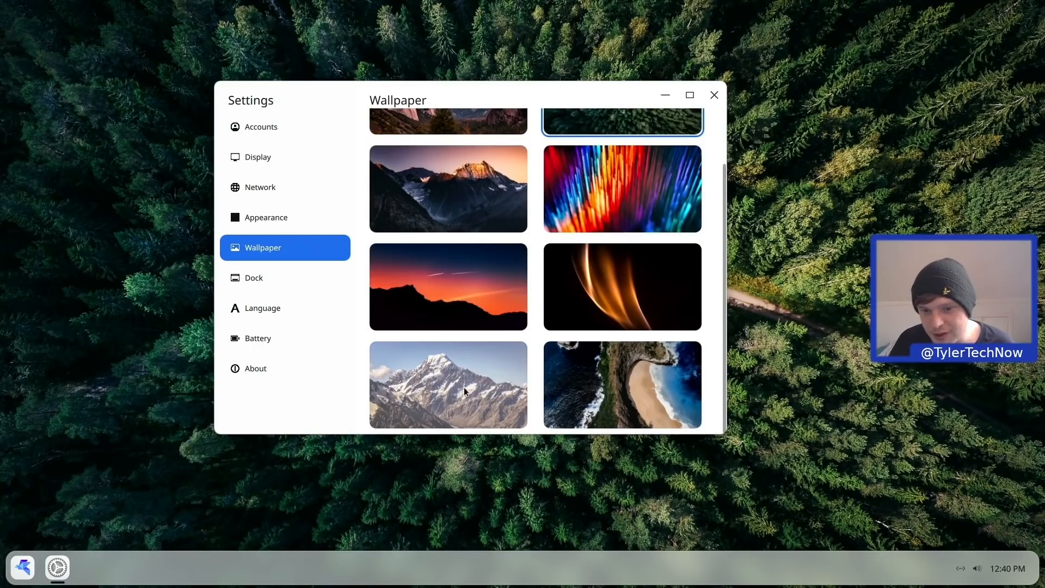
{"action": "mouse_move", "coordinate": [518, 93]}
{"action": "left_mouse_down"}
{"action": "mouse_move", "coordinate": [90, 364]}
{"action": "mouse_move", "coordinate": [2, 530]}
{"action": "mouse_move", "coordinate": [263, 526]}
{"action": "mouse_move", "coordinate": [87, 41]}
{"action": "mouse_move", "coordinate": [2, 2]}
{"action": "mouse_move", "coordinate": [1042, 3]}
{"action": "mouse_move", "coordinate": [1040, 508]}
{"action": "mouse_move", "coordinate": [3, 545]}
{"action": "mouse_move", "coordinate": [3, 528]}
{"action": "mouse_move", "coordinate": [395, 148]}
{"action": "mouse_move", "coordinate": [532, 79]}
{"action": "left_mouse_up"}
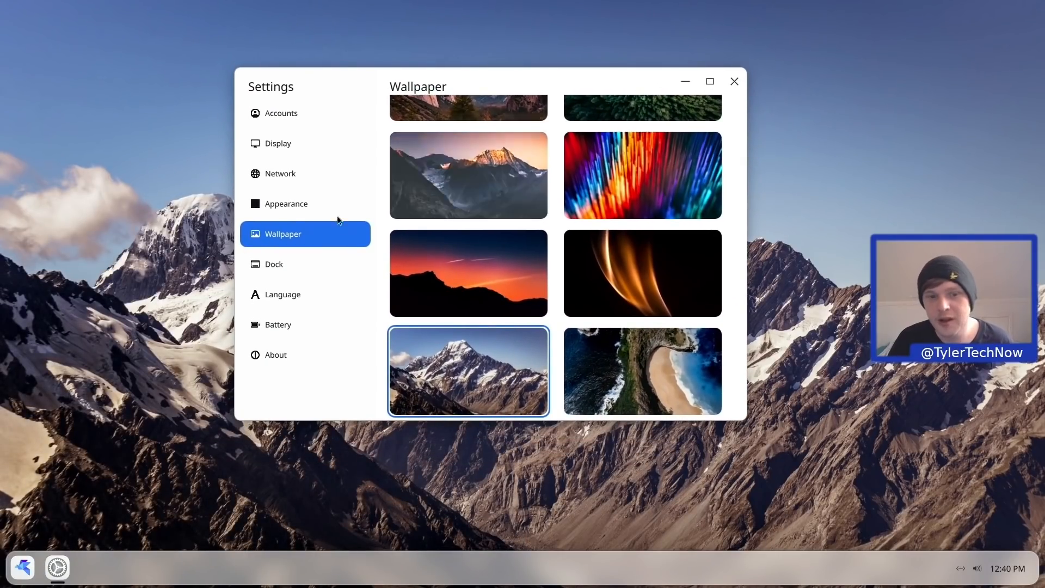
Set the dock position to Left and view the app launcher with the dock in that position.
{"action": "left_click", "coordinate": [288, 263]}
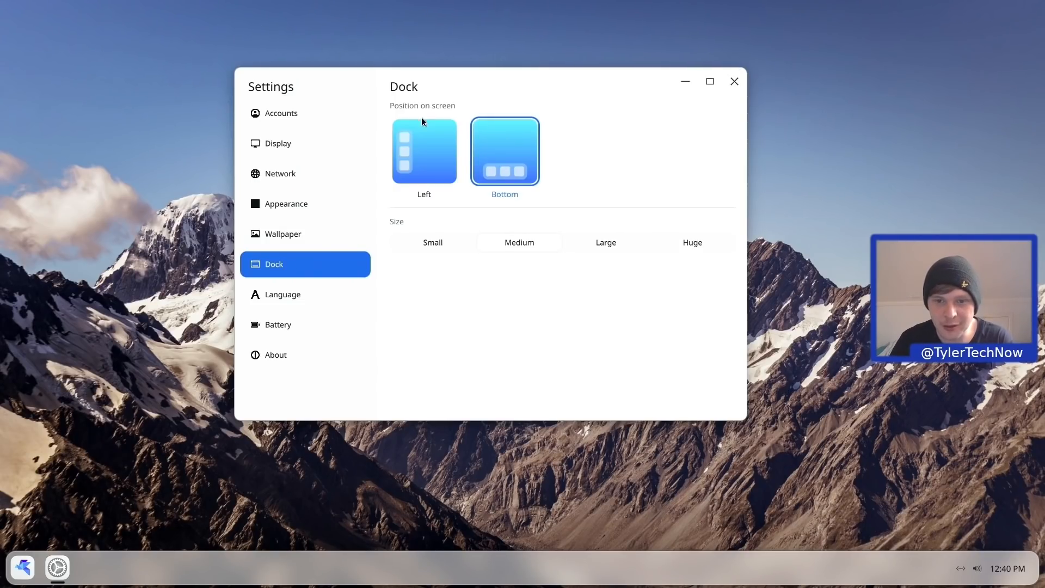
{"action": "left_click", "coordinate": [430, 147]}
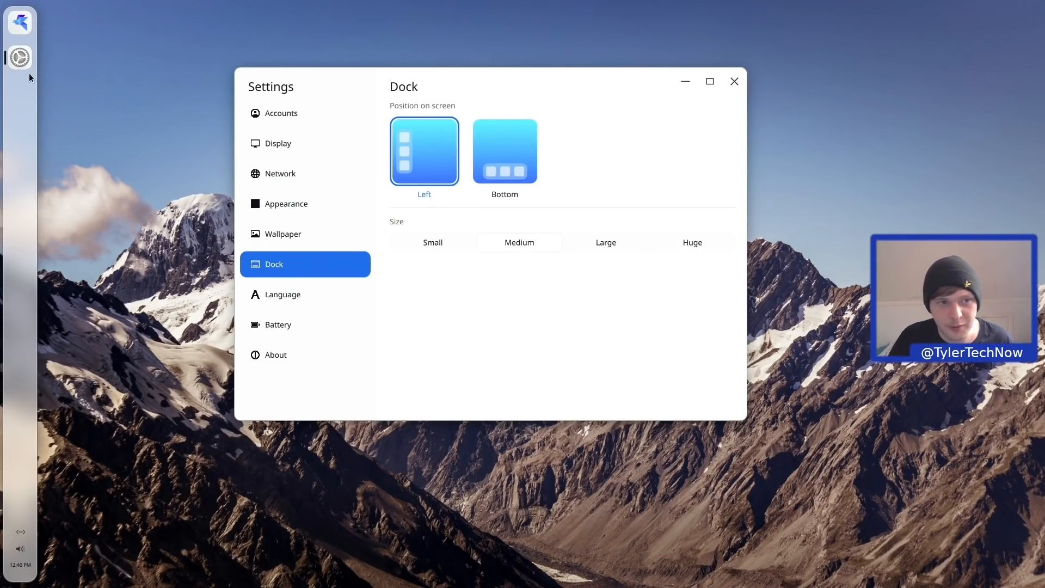
{"action": "left_click", "coordinate": [20, 22]}
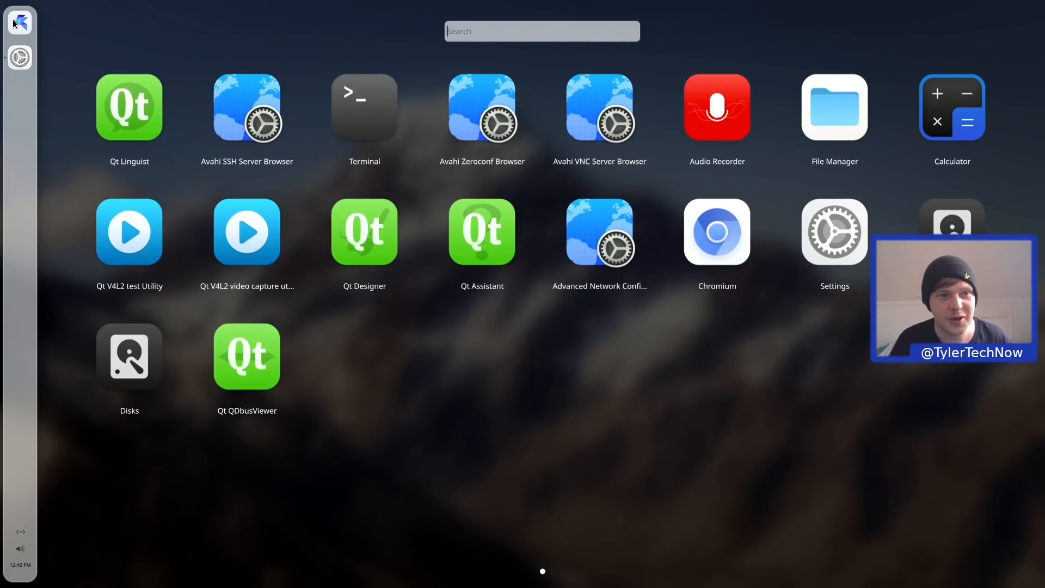
{"action": "left_click", "coordinate": [20, 57]}
Set the dock position to Bottom and view the app launcher again, closing it to return to the dock settings.
{"action": "left_click", "coordinate": [505, 150]}
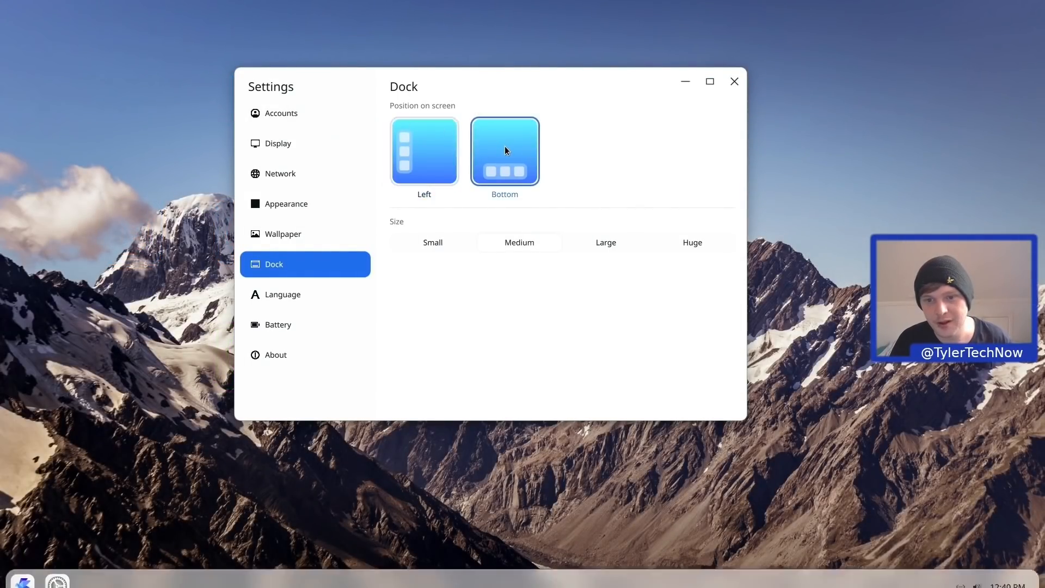
{"action": "left_click", "coordinate": [23, 569]}
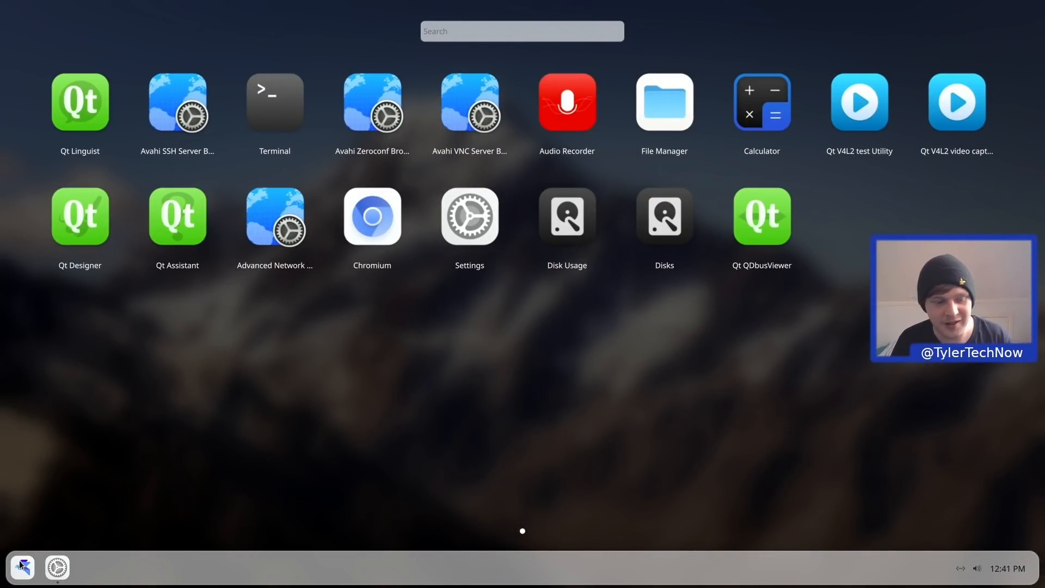
{"action": "left_click", "coordinate": [21, 566]}
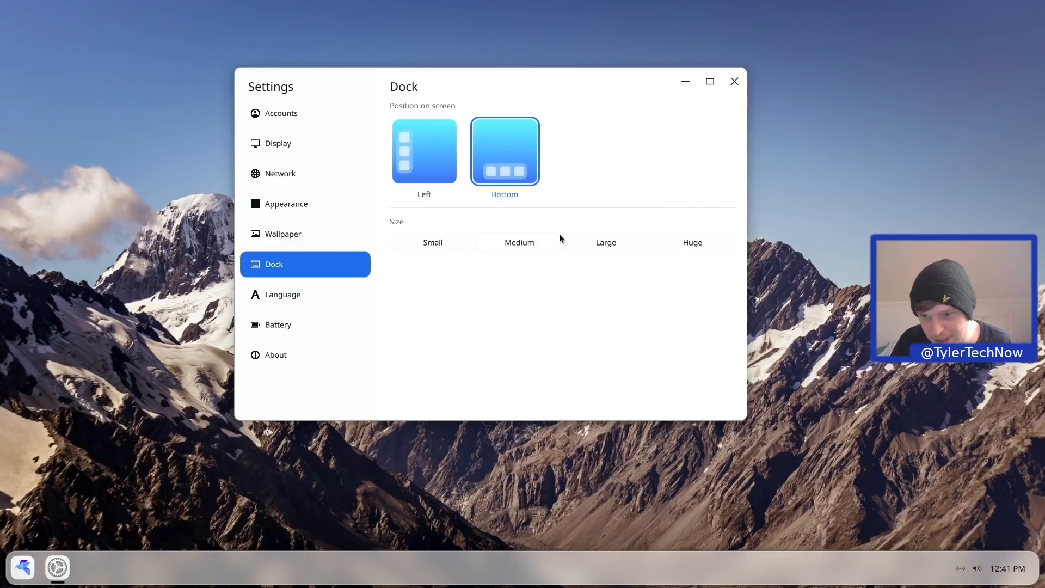
Try the Huge, Large and Medium dock sizes, finish with Small, and maximize and restore Settings to check the fit.
{"action": "left_click", "coordinate": [699, 245]}
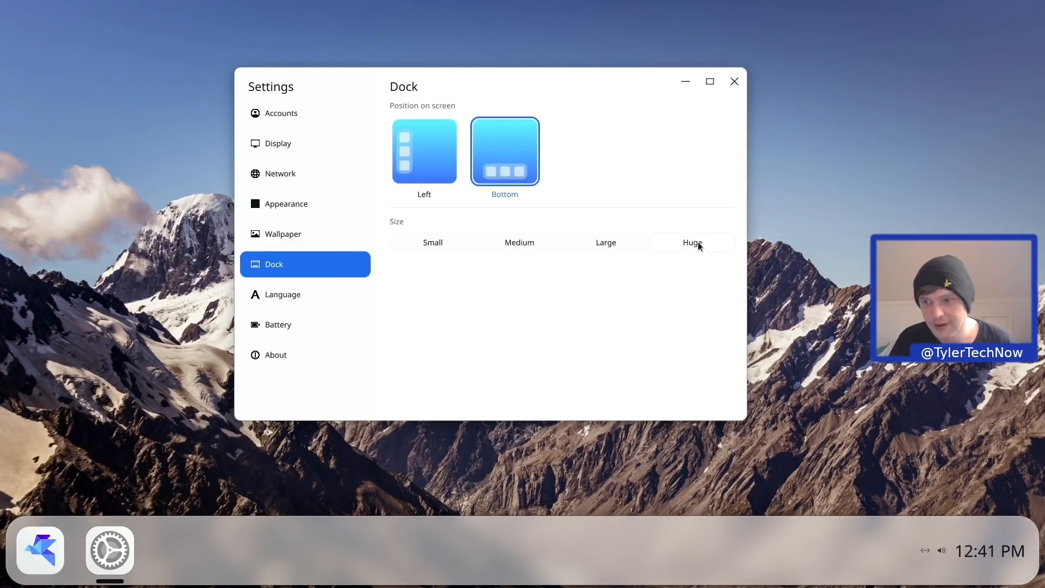
{"action": "left_click", "coordinate": [614, 244]}
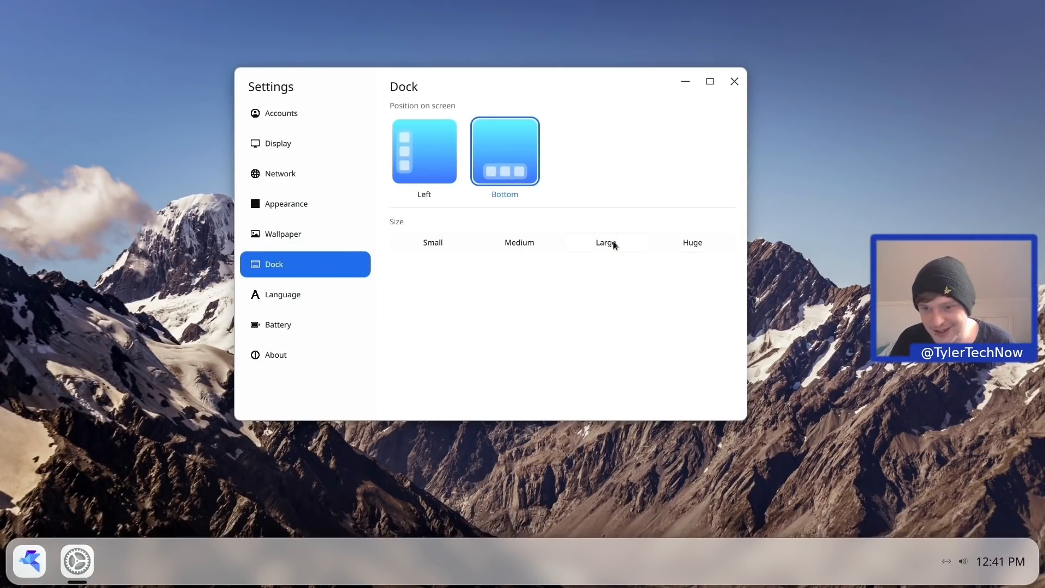
{"action": "left_click", "coordinate": [535, 243]}
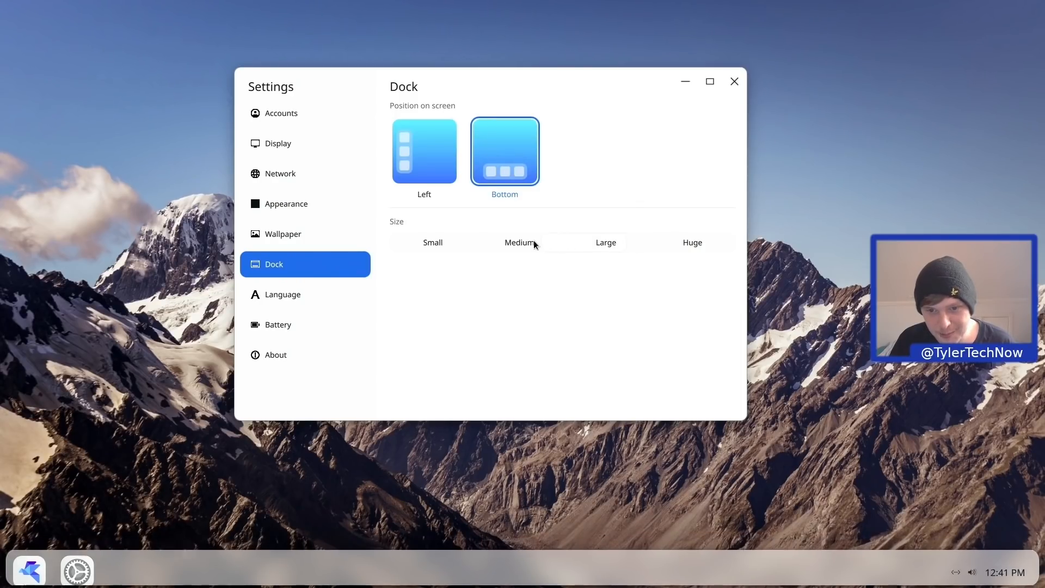
{"action": "left_click", "coordinate": [426, 246]}
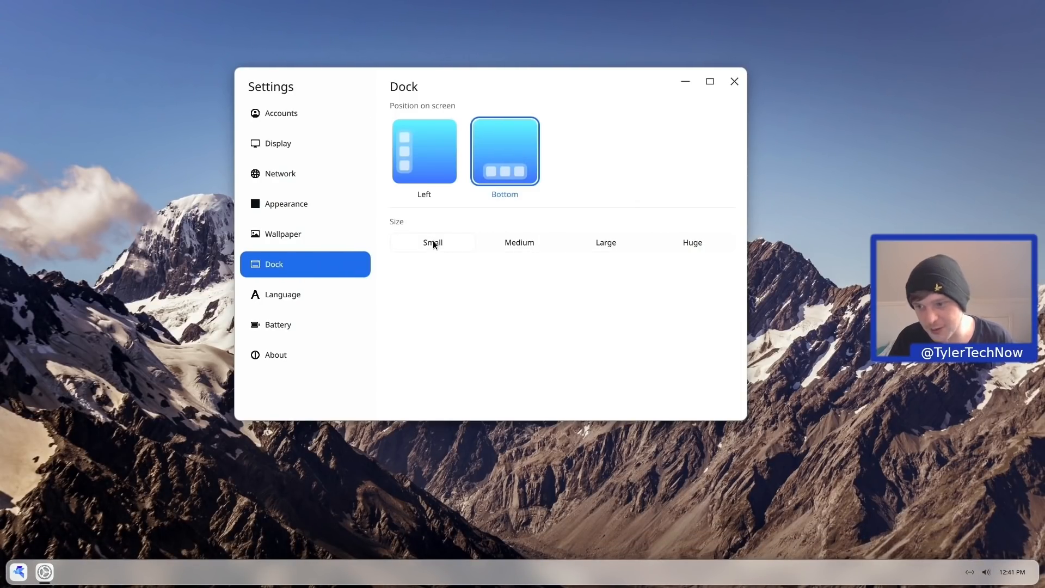
{"action": "double_click", "coordinate": [486, 72]}
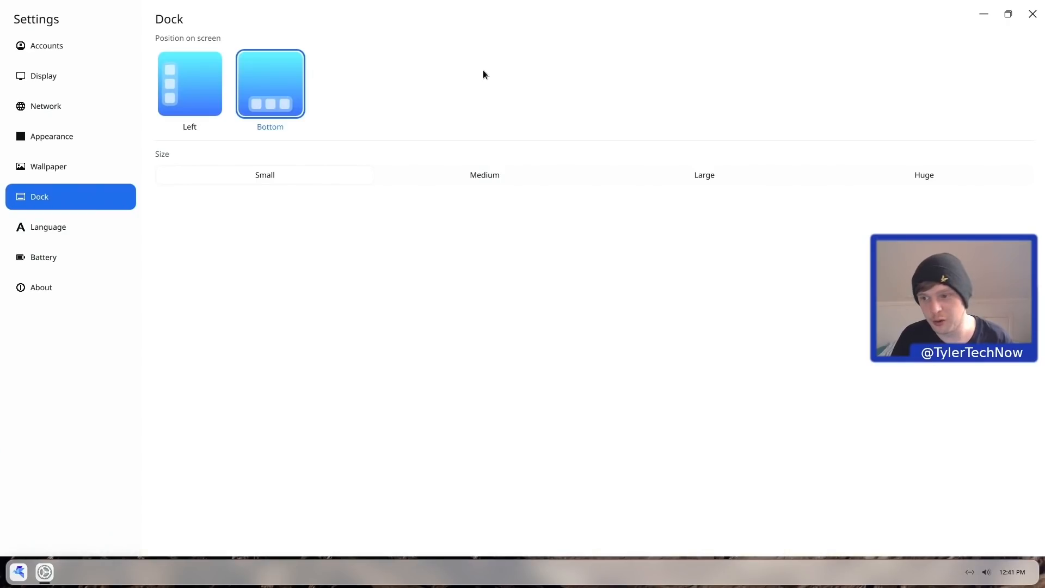
{"action": "double_click", "coordinate": [516, 6]}
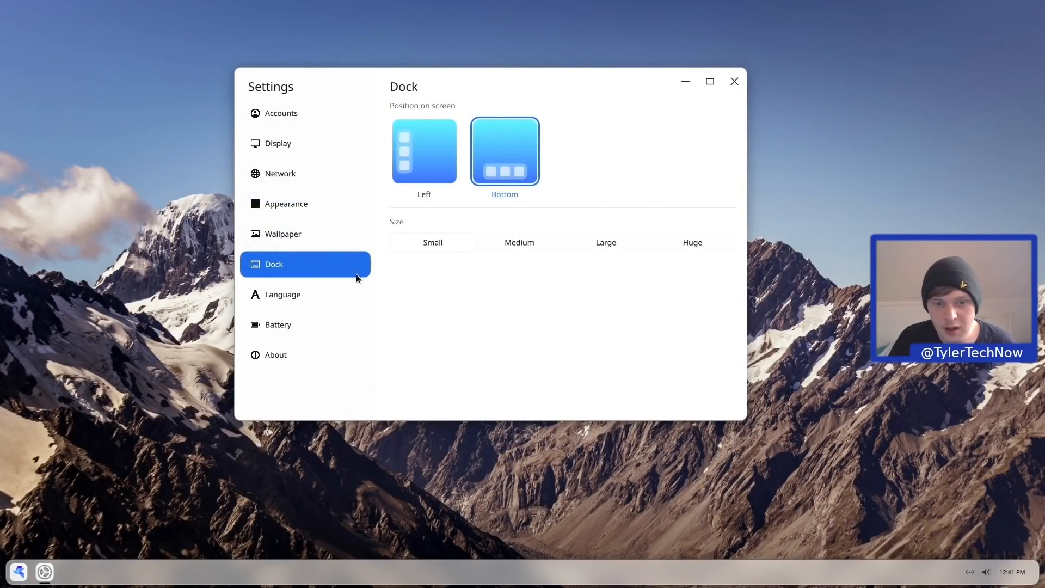
View the language options and test the keyboard layout by entering the double-quote and @ characters in a Terminal window, closing it without running anything.
{"action": "left_click", "coordinate": [308, 294]}
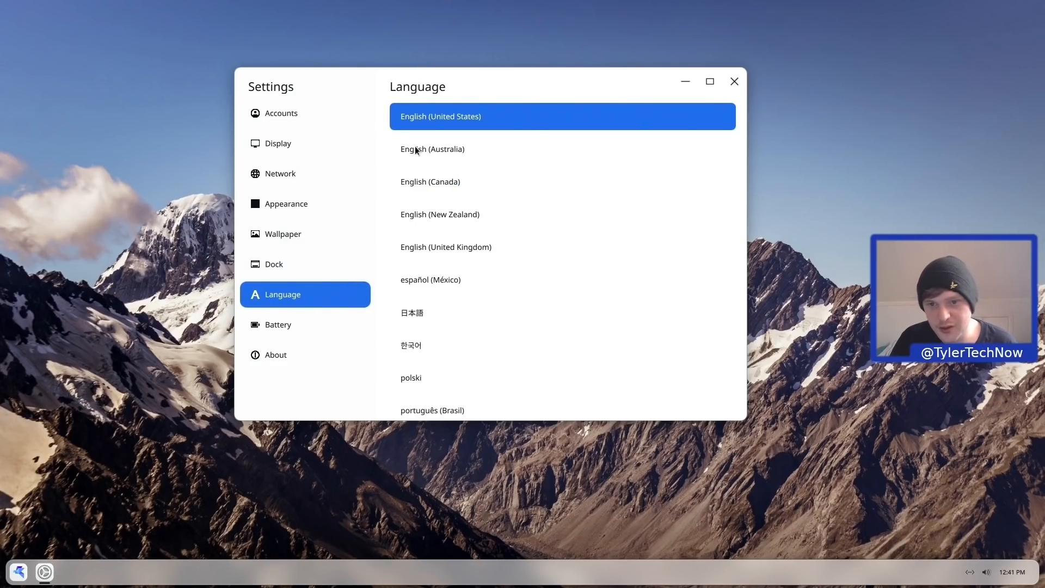
{"action": "left_click", "coordinate": [17, 573]}
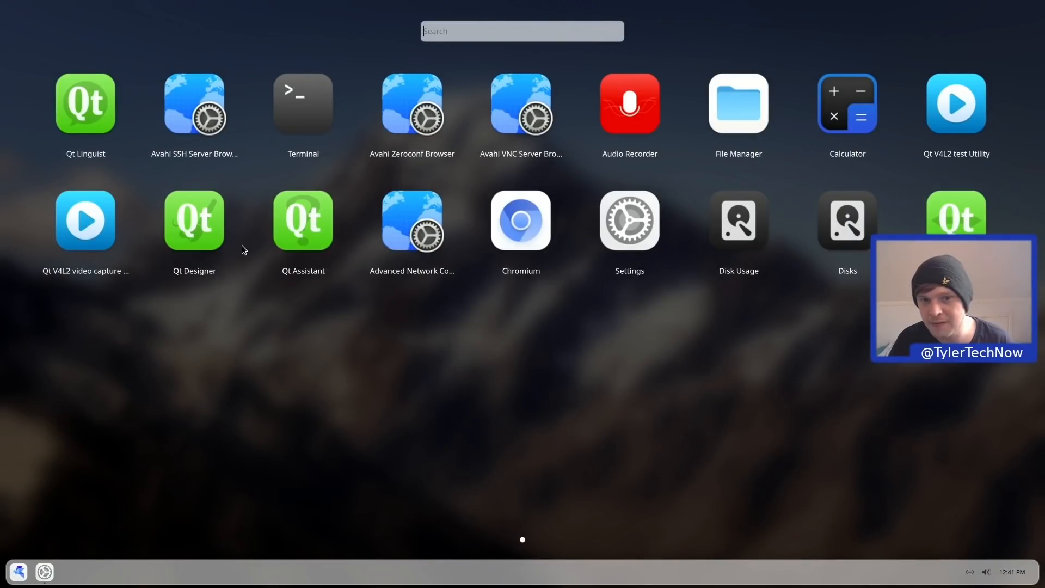
{"action": "left_click", "coordinate": [312, 119]}
{"action": "type", "text": "\""}
{"action": "key", "text": "BackSpace"}
{"action": "type", "text": "@"}
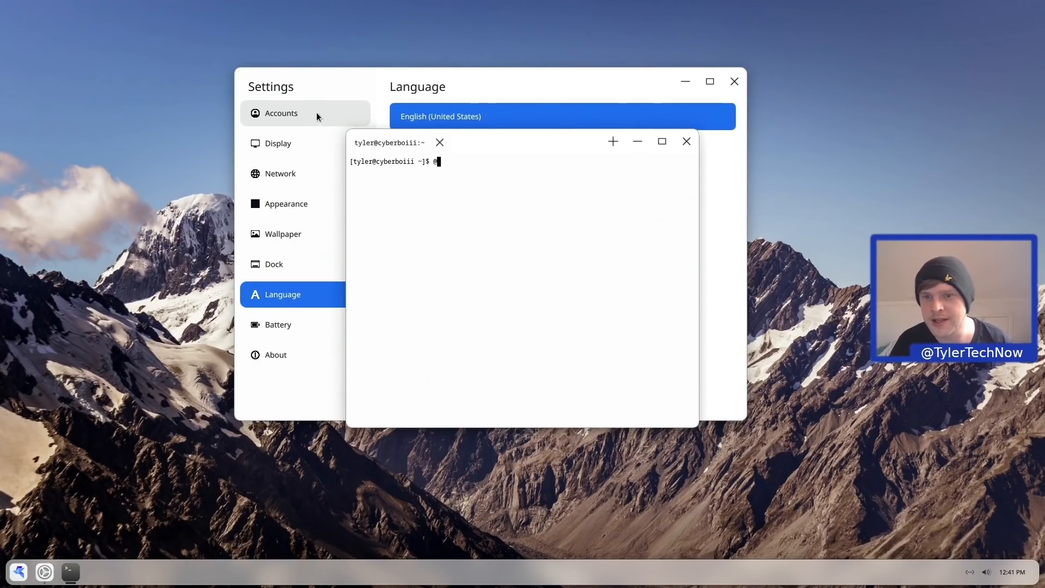
{"action": "left_click", "coordinate": [687, 142]}
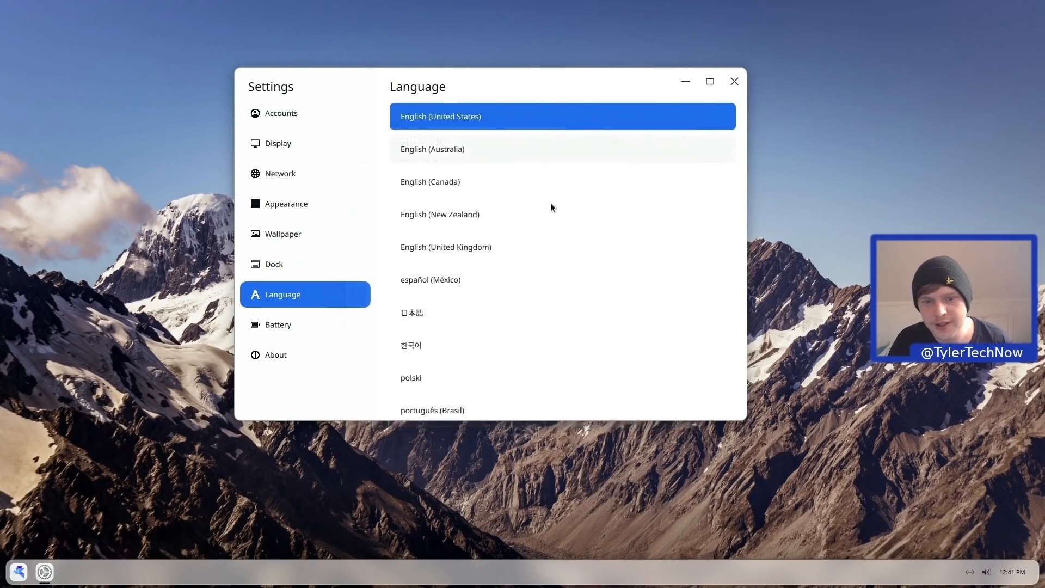
View the Battery page and the OS info and team list on the About page, and close Settings.
{"action": "left_click", "coordinate": [288, 334]}
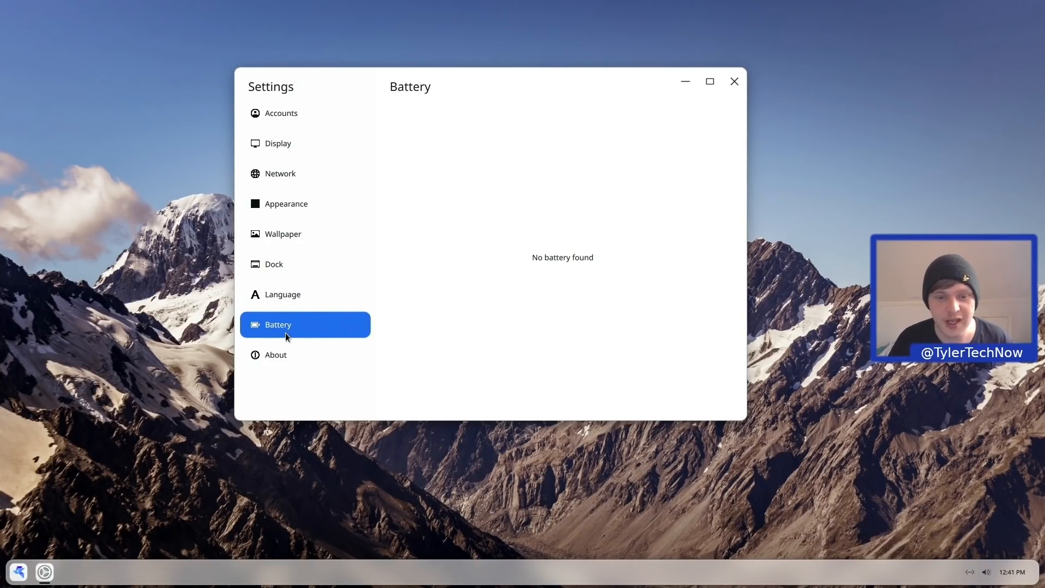
{"action": "left_click", "coordinate": [280, 357]}
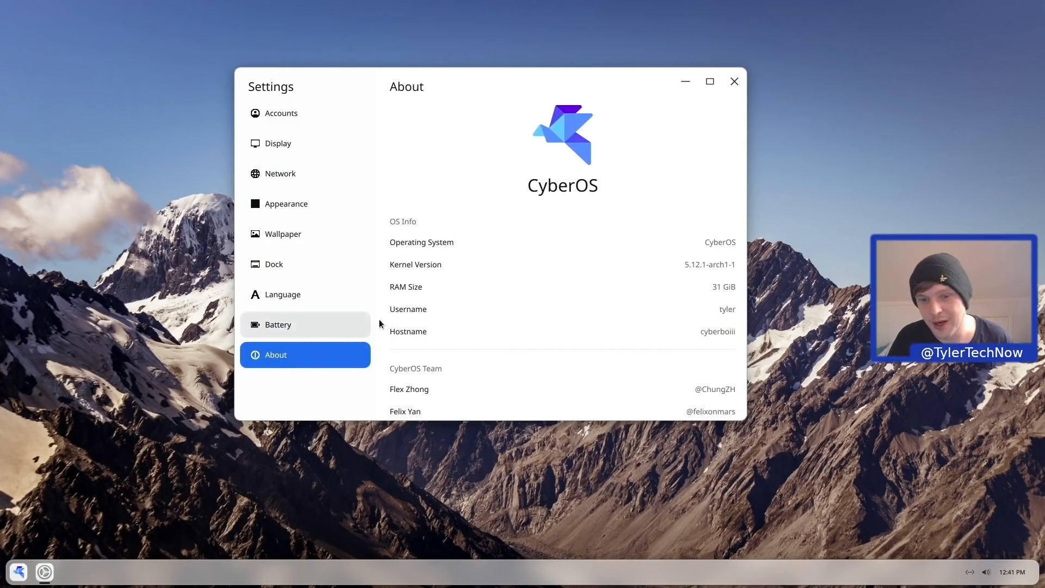
{"action": "scroll", "coordinate": [502, 302], "scroll_direction": "down", "scroll_amount": 3}
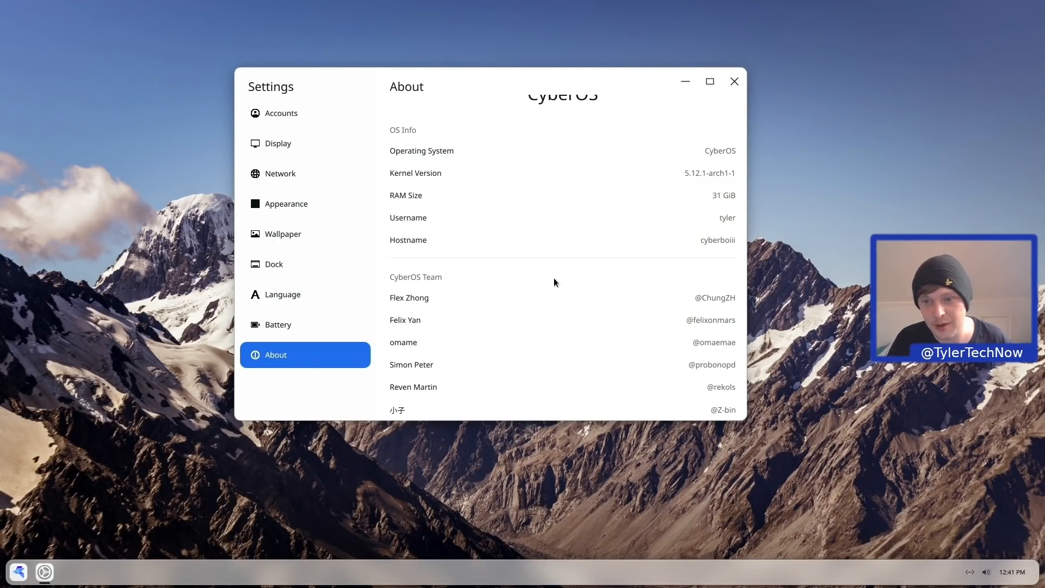
{"action": "left_click", "coordinate": [734, 81]}
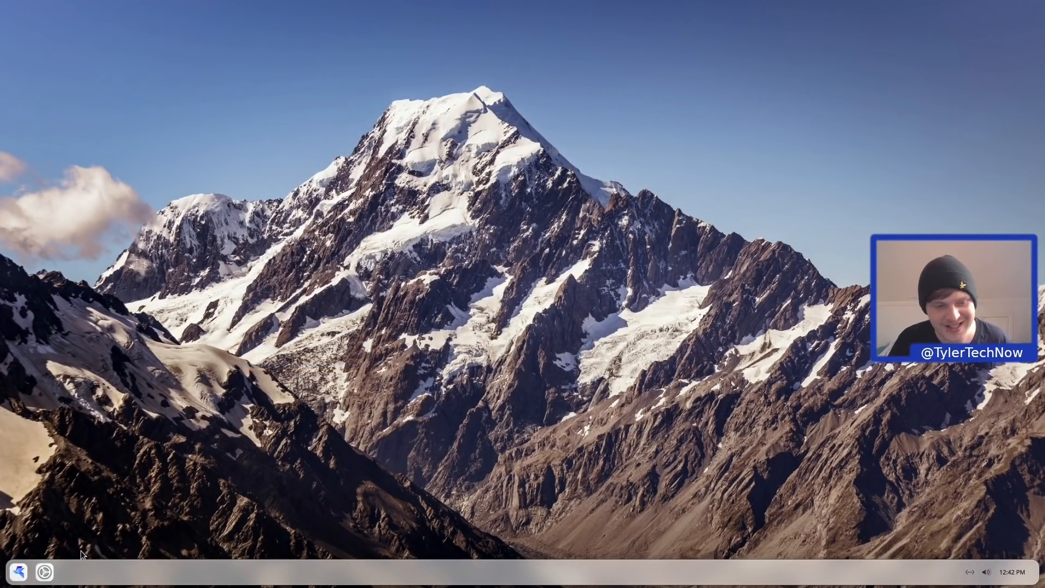
Open Add/Remove Software from the app launcher and view the cyber packages among the installed software.
{"action": "left_click", "coordinate": [18, 571]}
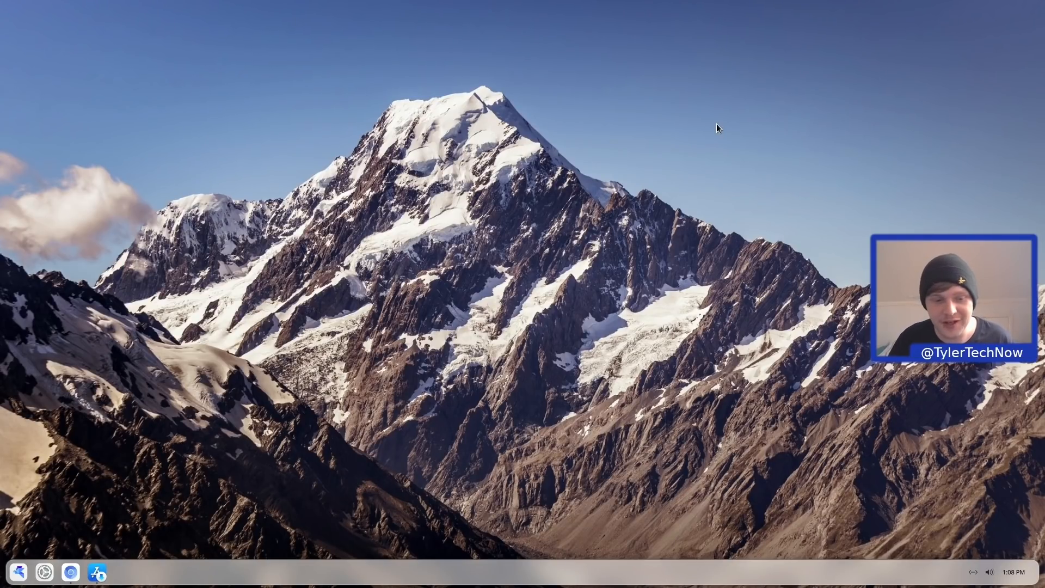
{"action": "left_click", "coordinate": [18, 571]}
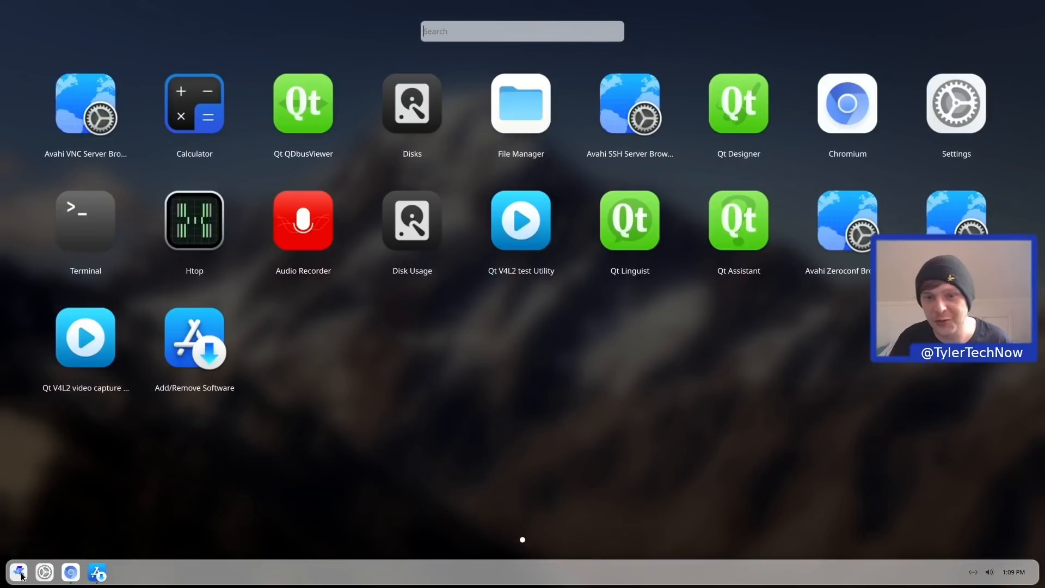
{"action": "left_click", "coordinate": [204, 349]}
{"action": "left_click", "coordinate": [99, 576]}
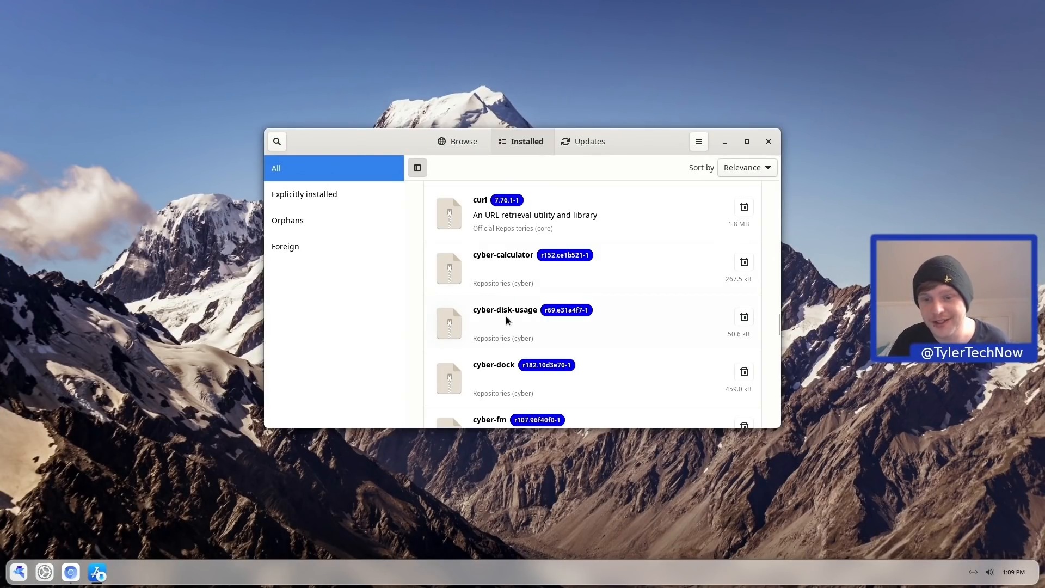
{"action": "scroll", "coordinate": [505, 320], "scroll_direction": "down", "scroll_amount": 1}
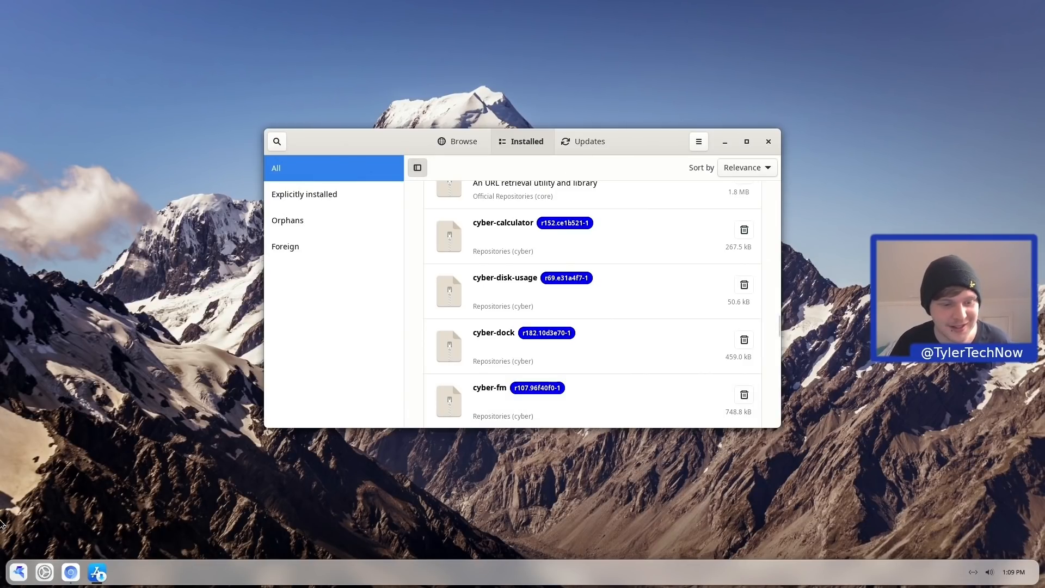
Run cyber-fm in a Terminal to start the file manager, and close both the file manager and the Terminal.
{"action": "left_click", "coordinate": [18, 581]}
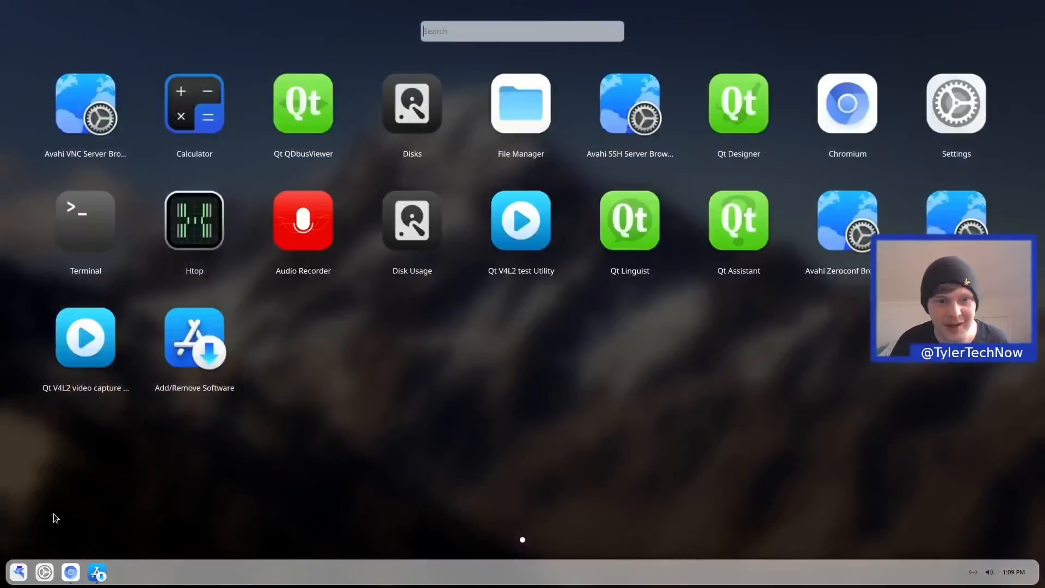
{"action": "left_click", "coordinate": [94, 211]}
{"action": "type", "text": "cyber"}
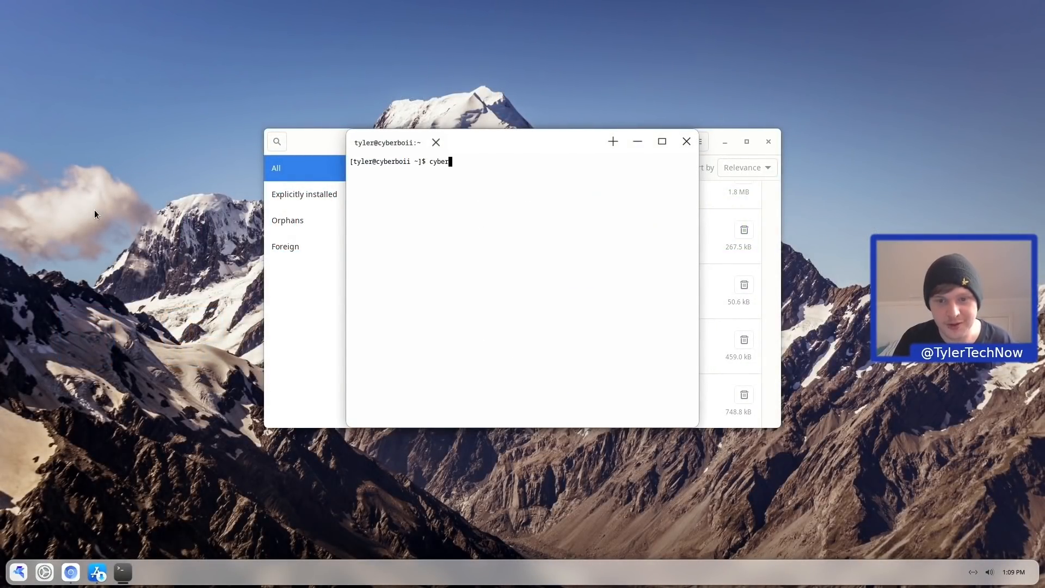
{"action": "type", "text": "-fm"}
{"action": "key", "text": "Return"}
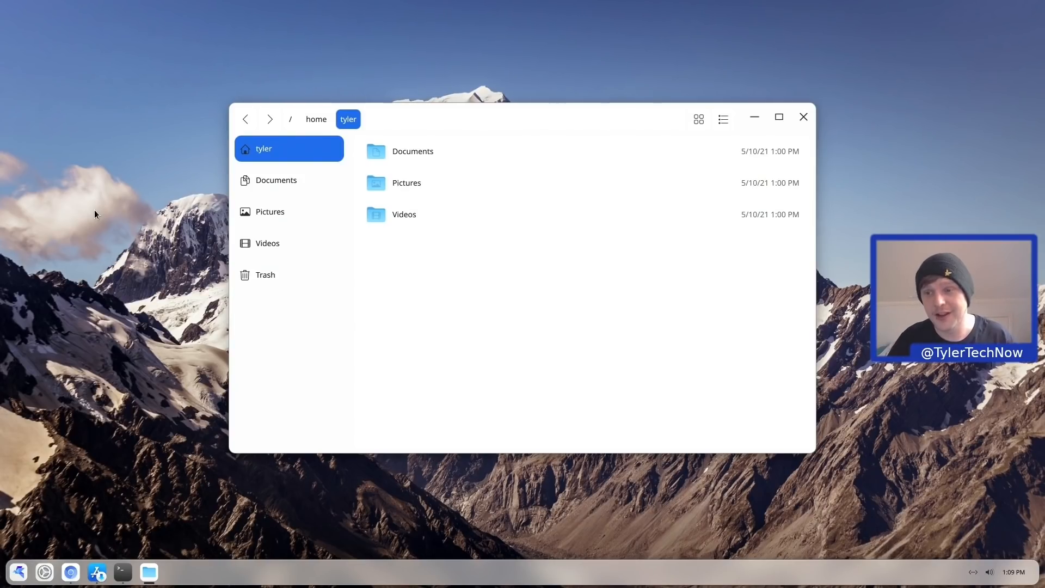
{"action": "left_click", "coordinate": [803, 117]}
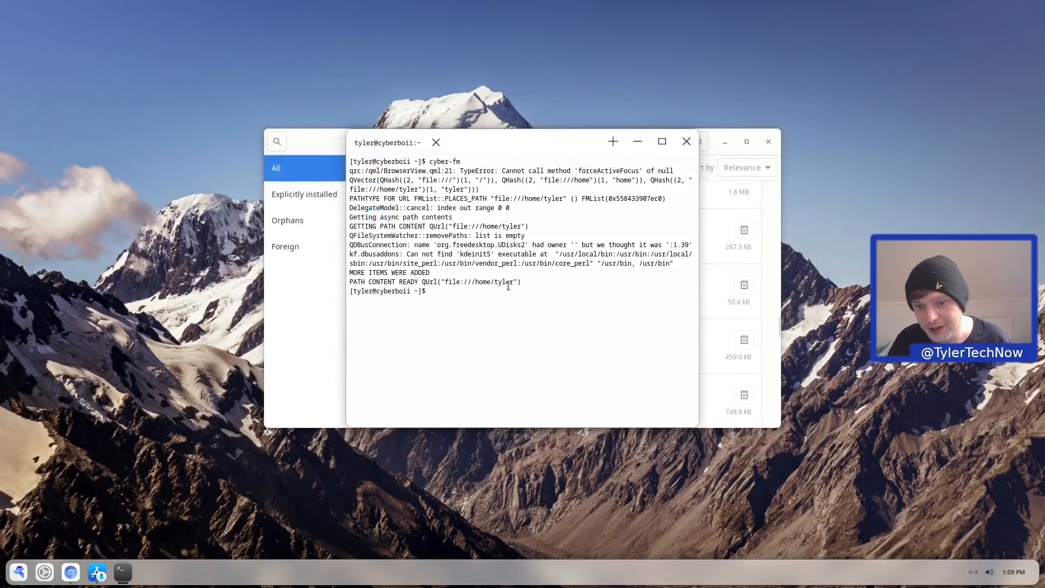
{"action": "left_click", "coordinate": [684, 140]}
Examine the remaining installed cyber and cyberos packages, from cyber-calculator down to cyberos-keyring.
{"action": "scroll", "coordinate": [621, 250], "scroll_direction": "down", "scroll_amount": 1}
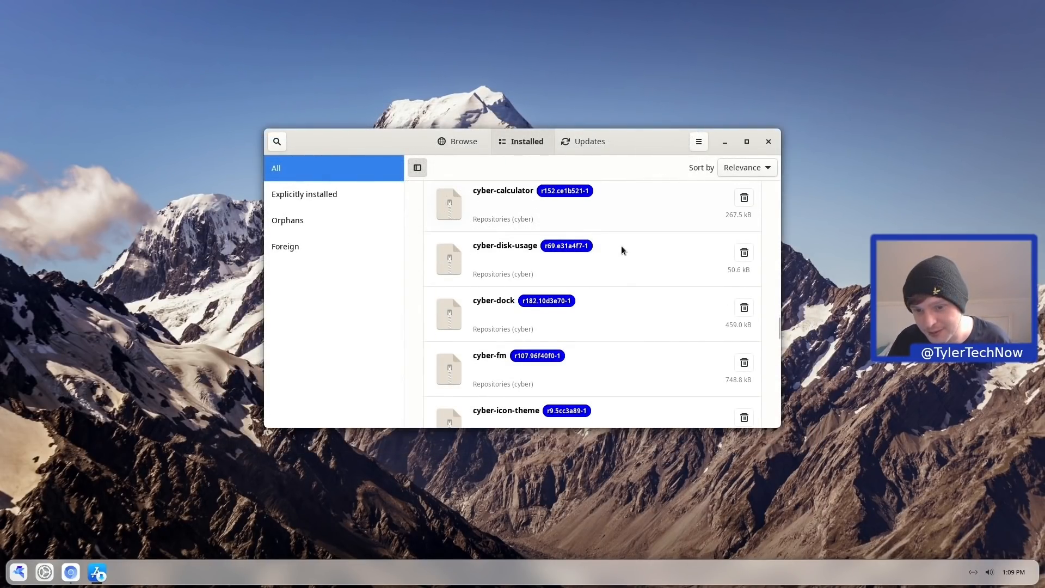
{"action": "scroll", "coordinate": [614, 259], "scroll_direction": "down", "scroll_amount": 3}
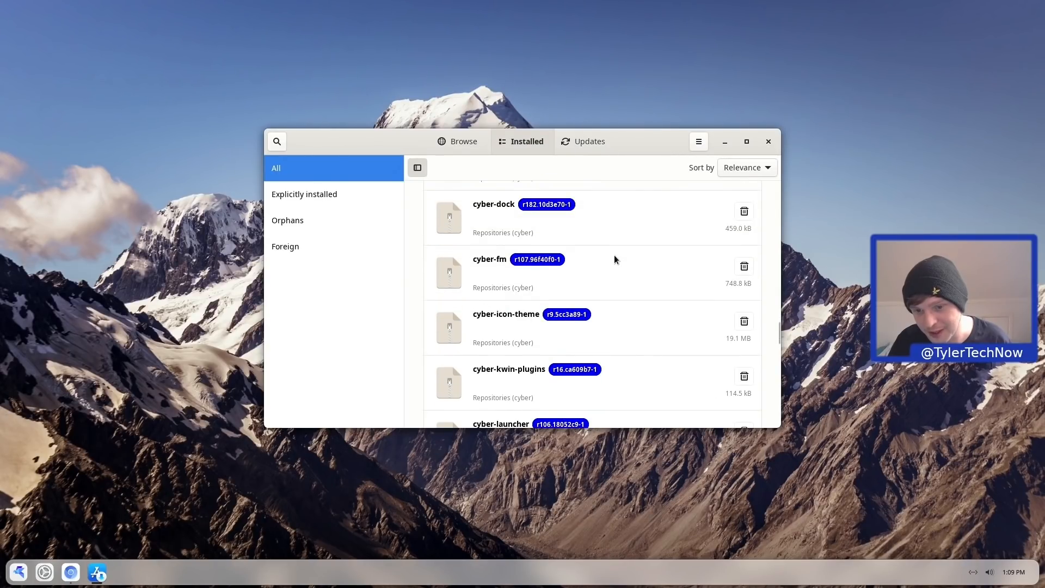
{"action": "scroll", "coordinate": [505, 381], "scroll_direction": "down", "scroll_amount": 1}
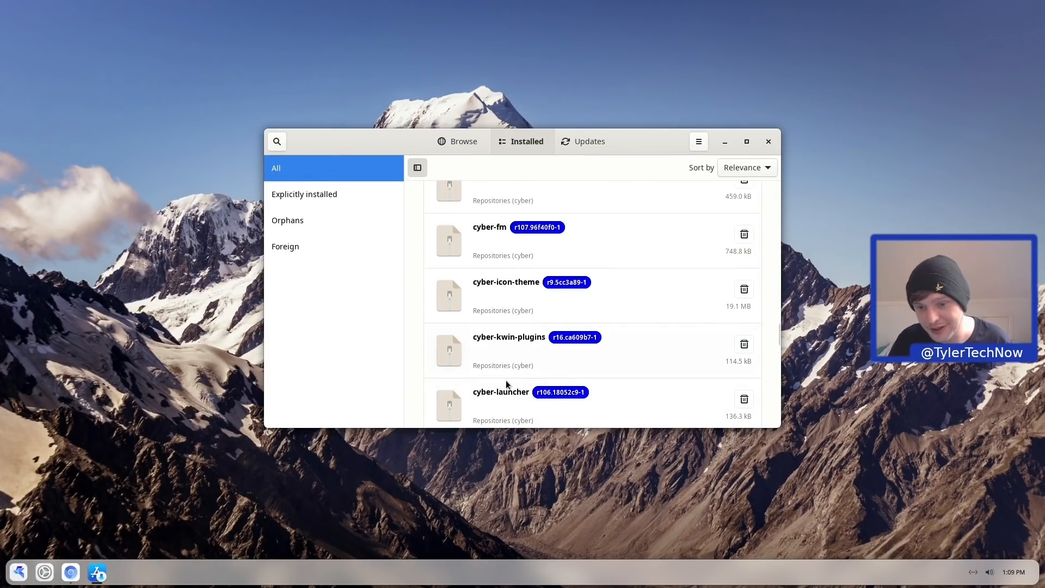
{"action": "scroll", "coordinate": [502, 381], "scroll_direction": "down", "scroll_amount": 2}
{"action": "scroll", "coordinate": [502, 385], "scroll_direction": "down", "scroll_amount": 2}
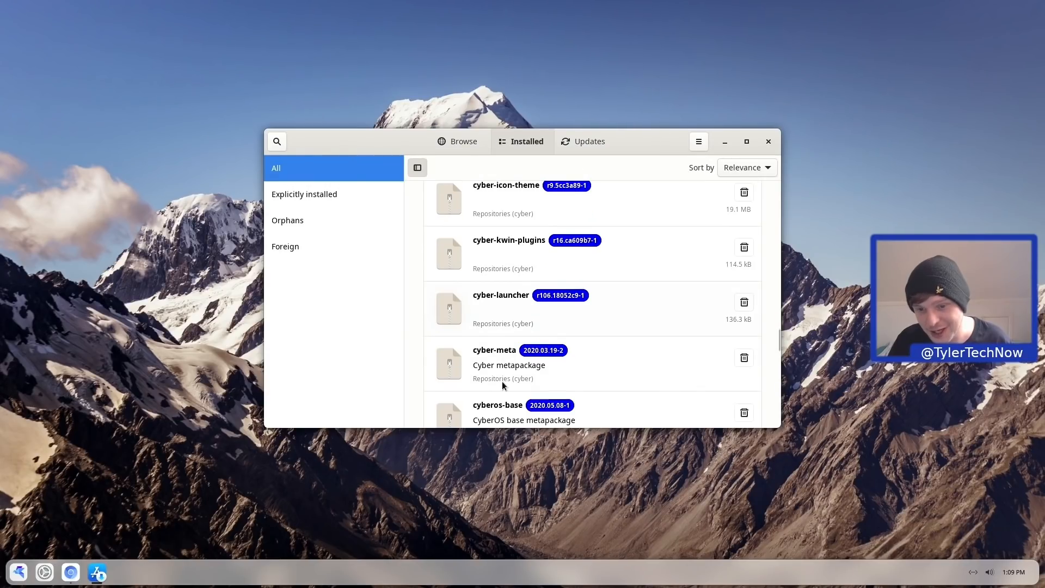
{"action": "scroll", "coordinate": [502, 384], "scroll_direction": "down", "scroll_amount": 2}
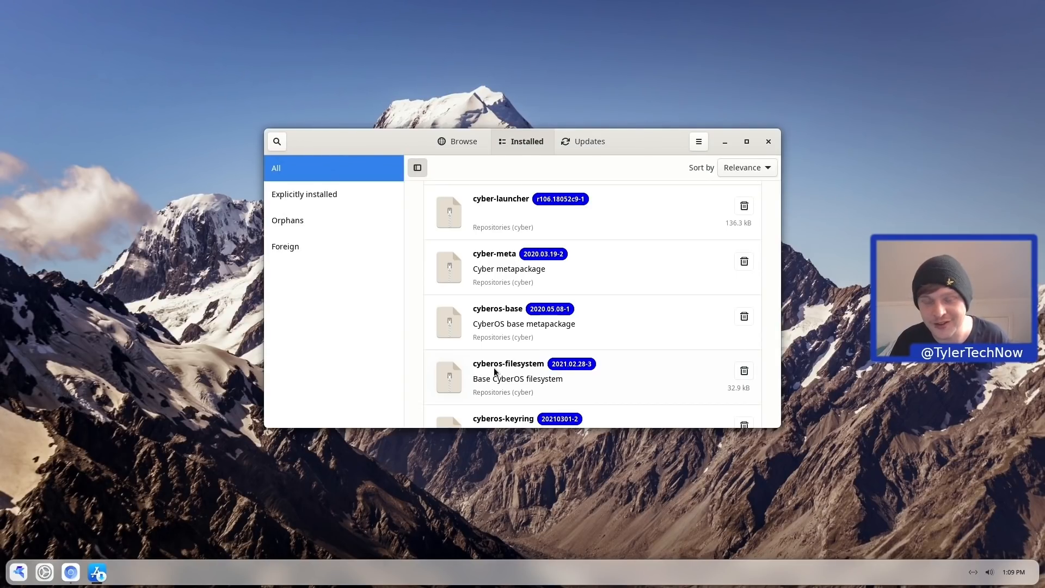
Search the packages for xrandr and mark xorg-xrandr for installation from its details page.
{"action": "left_click", "coordinate": [276, 140]}
{"action": "type", "text": "xrandr"}
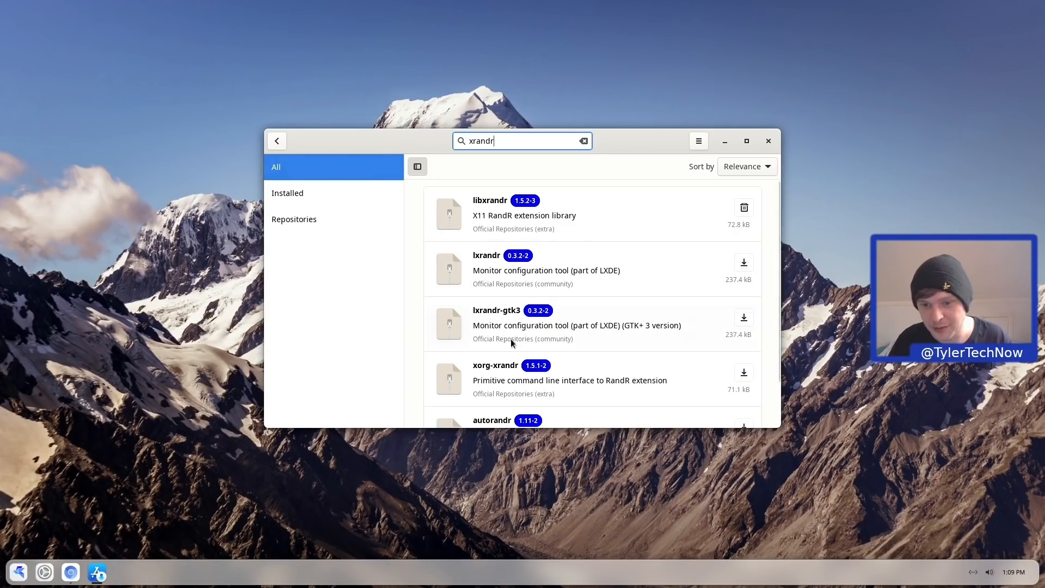
{"action": "left_click", "coordinate": [497, 380]}
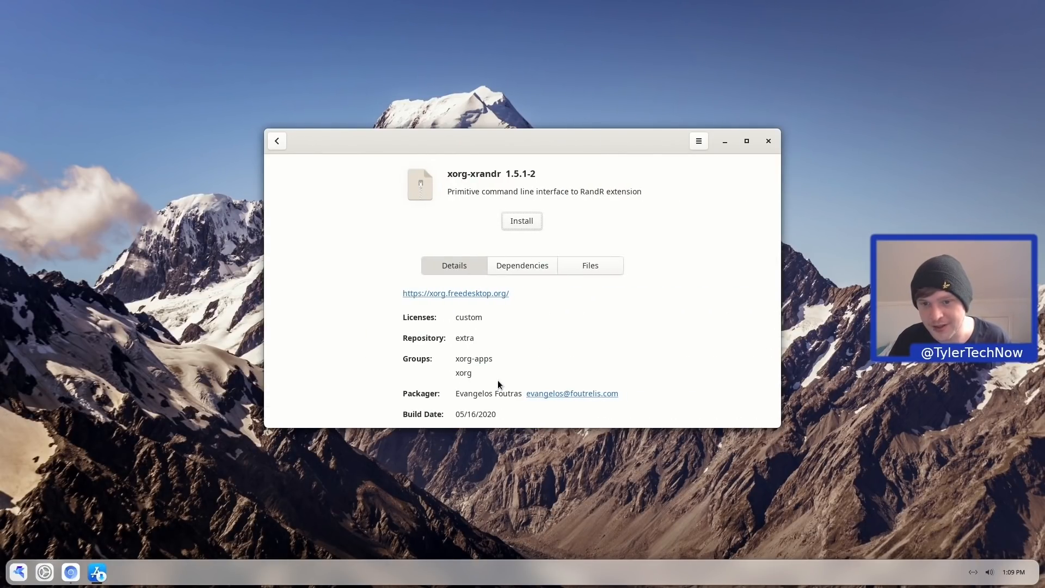
{"action": "left_click", "coordinate": [521, 220]}
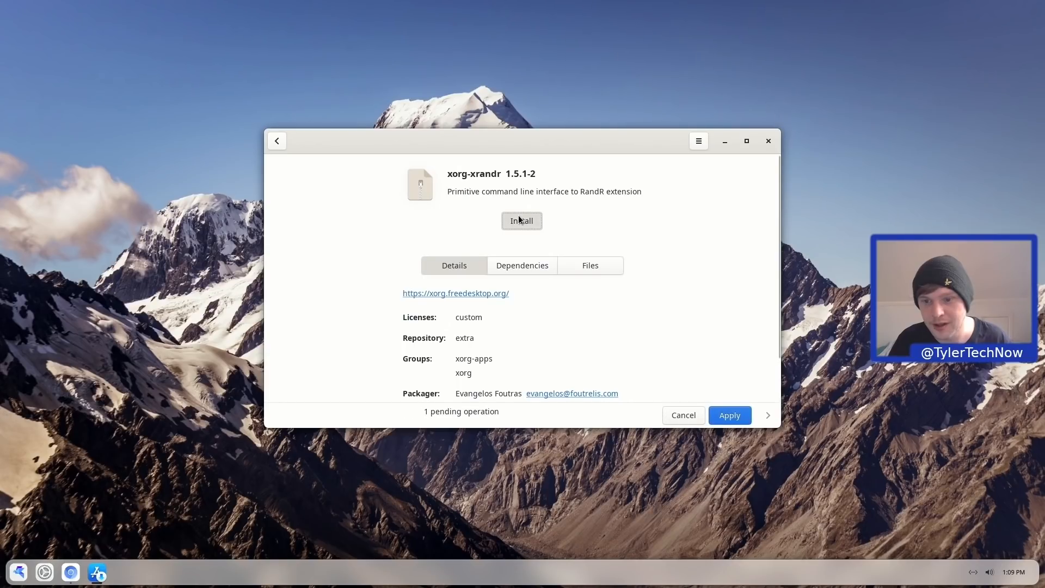
{"action": "left_click", "coordinate": [278, 141]}
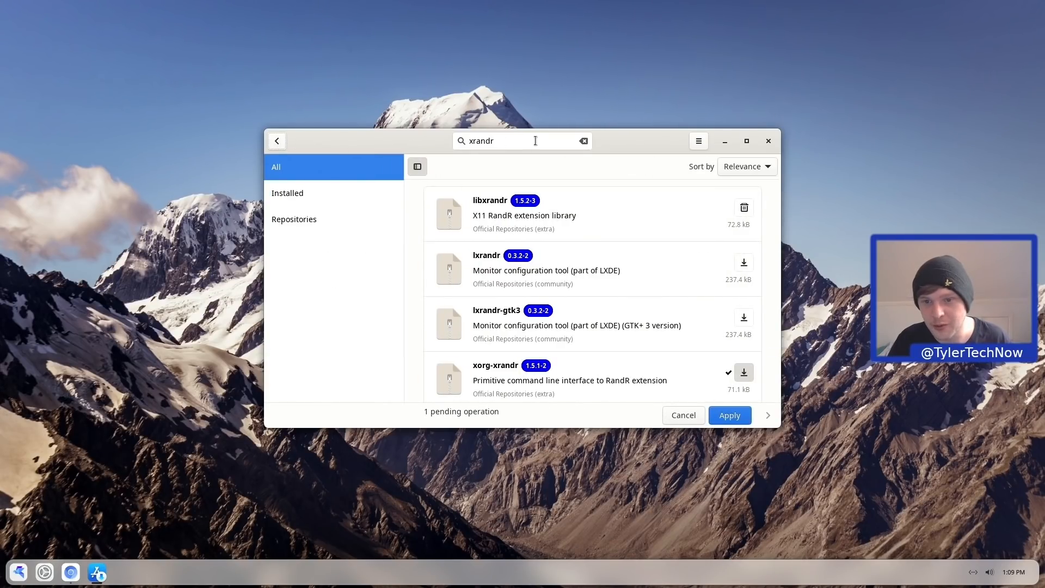
Search the packages for vlc and mark the vlc media player package for installation.
{"action": "key", "text": "ctrl+a"}
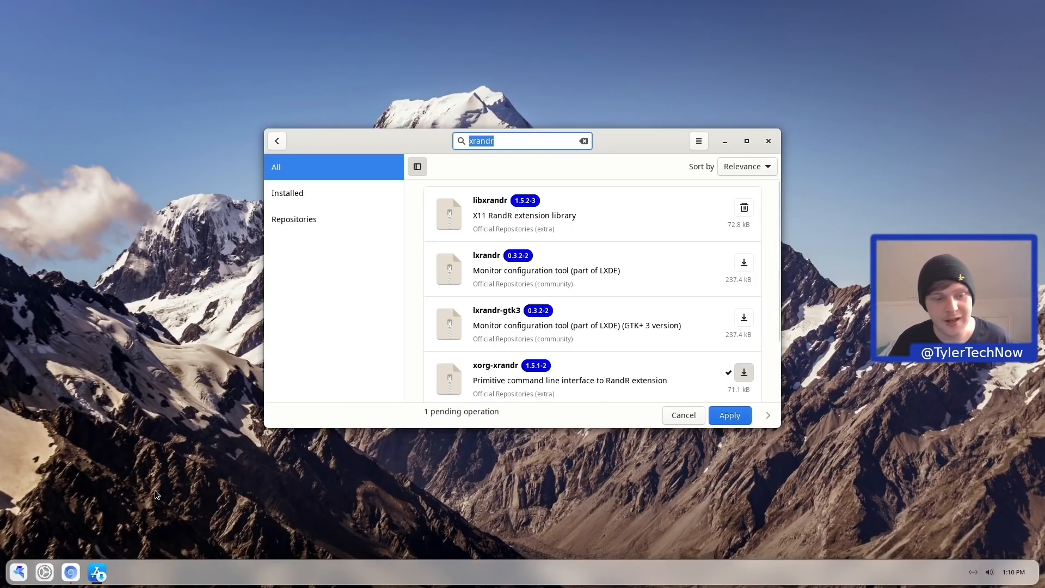
{"action": "left_click", "coordinate": [18, 572]}
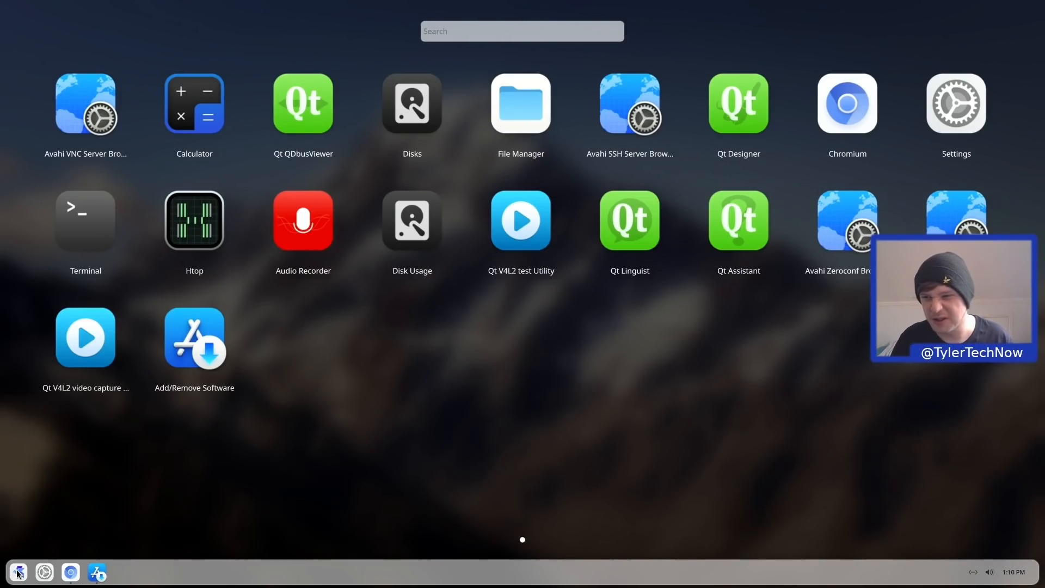
{"action": "left_click", "coordinate": [18, 573]}
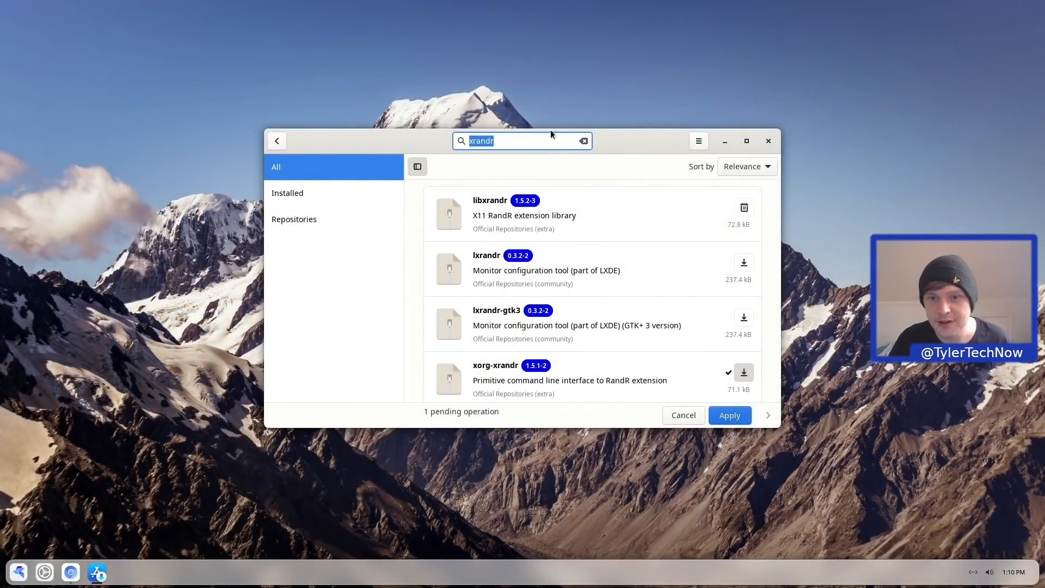
{"action": "type", "text": "vlc"}
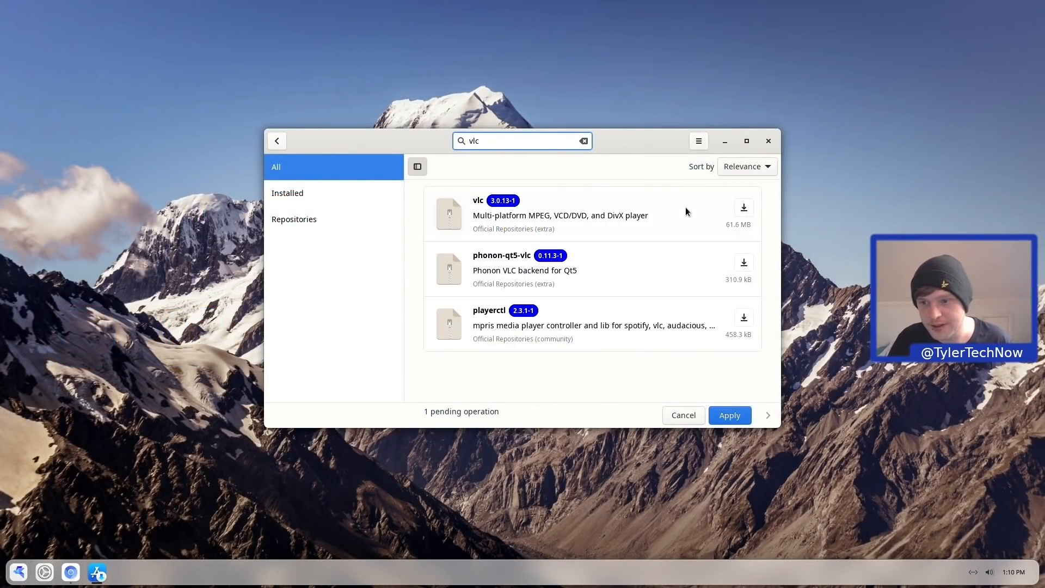
{"action": "left_click", "coordinate": [744, 209]}
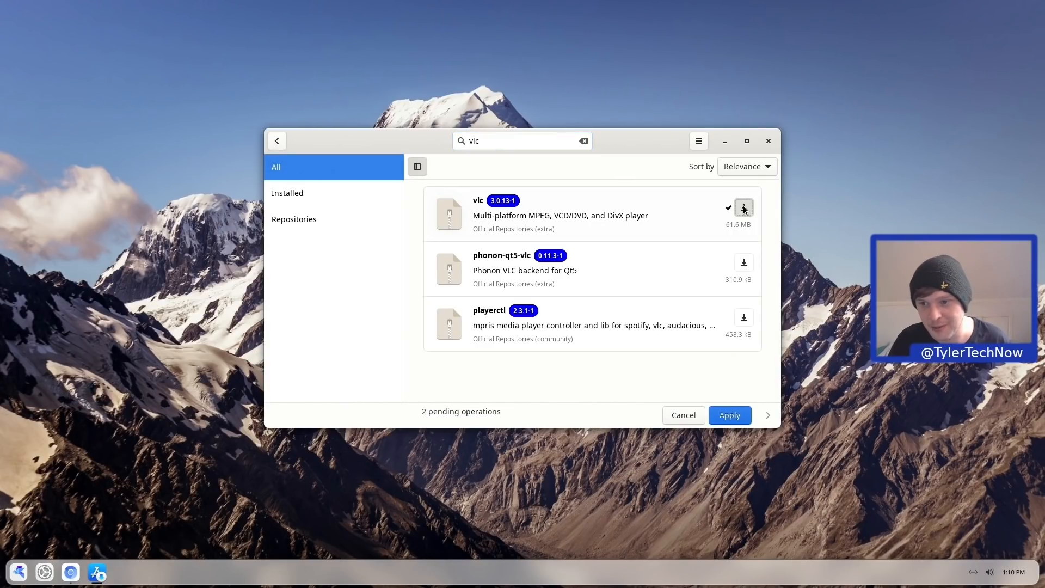
Search for gimp, mark the main gimp package for installation, and apply all pending operations.
{"action": "left_click", "coordinate": [518, 138]}
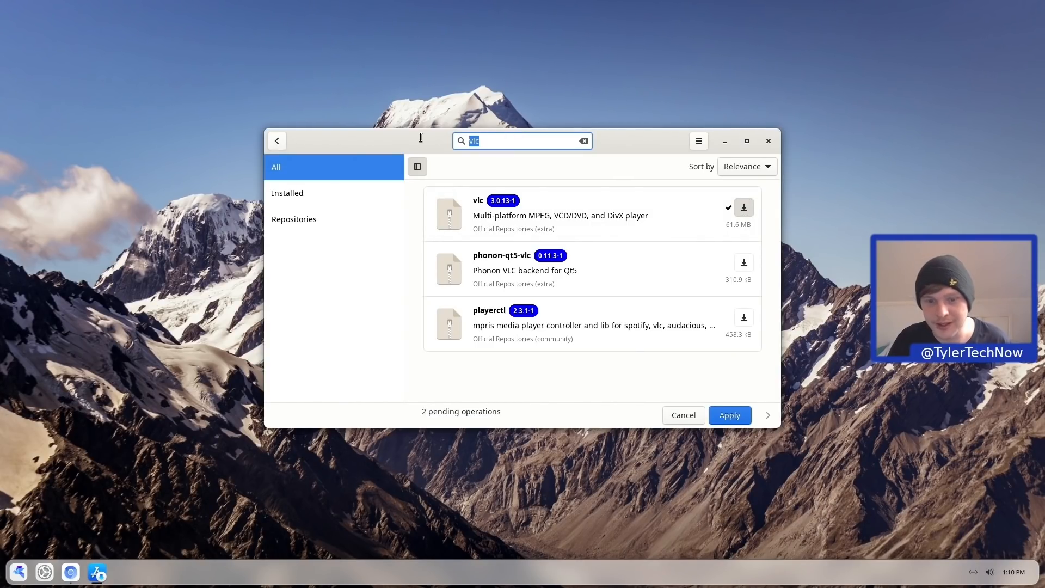
{"action": "type", "text": "gimp"}
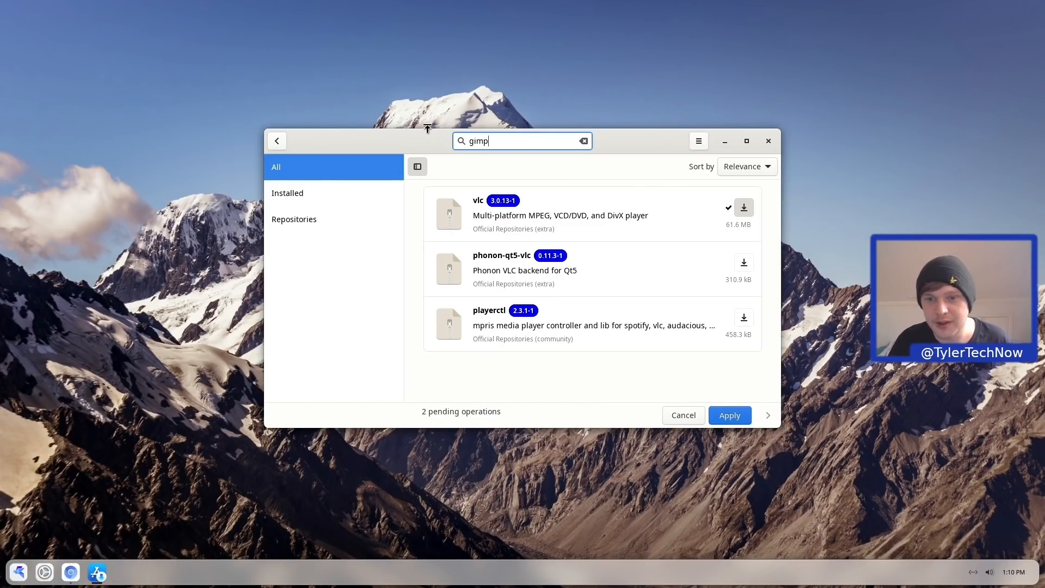
{"action": "left_click", "coordinate": [743, 207]}
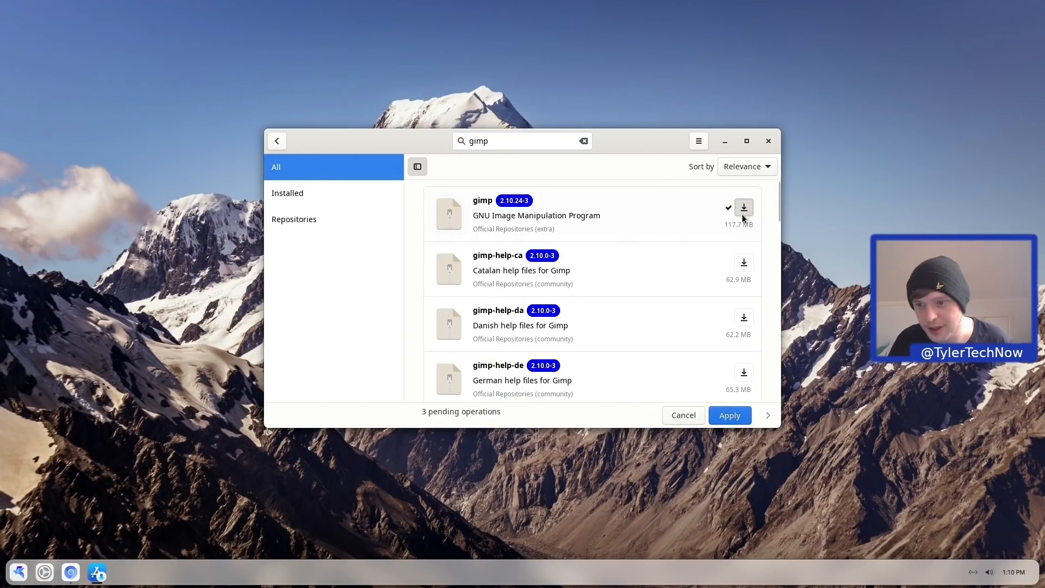
{"action": "left_click", "coordinate": [734, 413]}
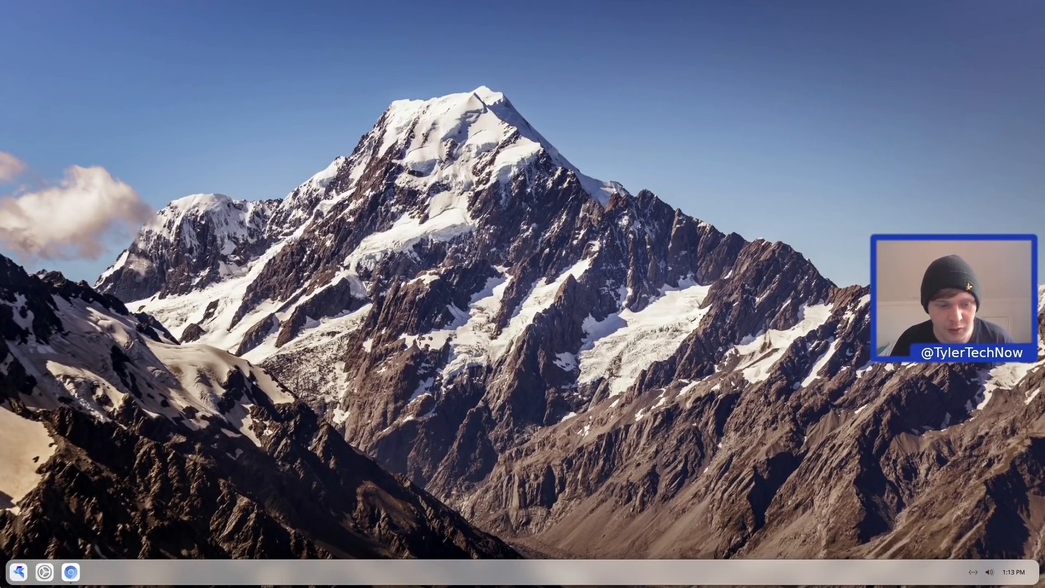
Launch GIMP and VLC media player, accept VLC's network access policy with metadata access allowed, and close both applications.
{"action": "left_click", "coordinate": [18, 572]}
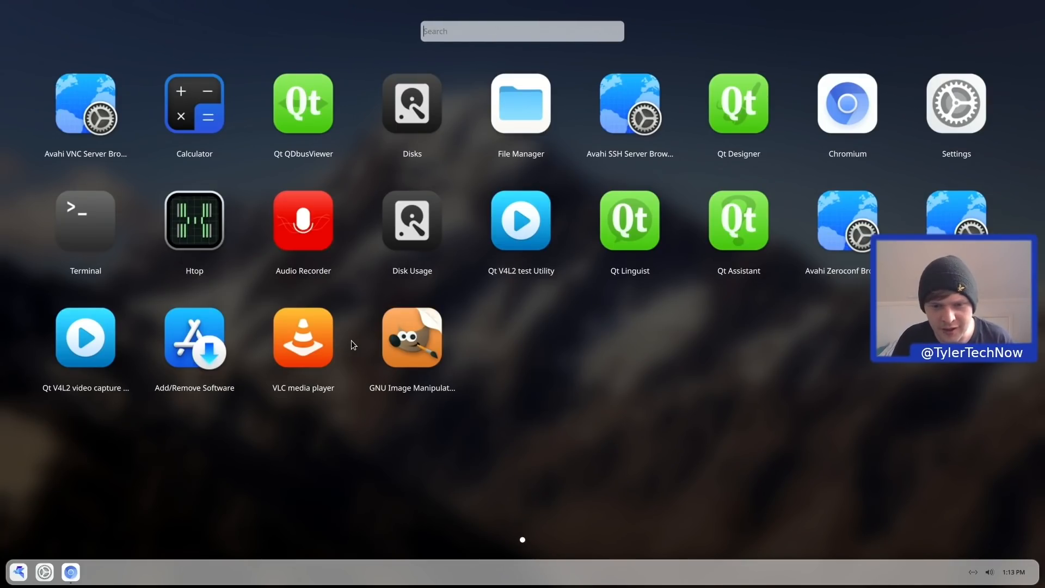
{"action": "left_click", "coordinate": [402, 340]}
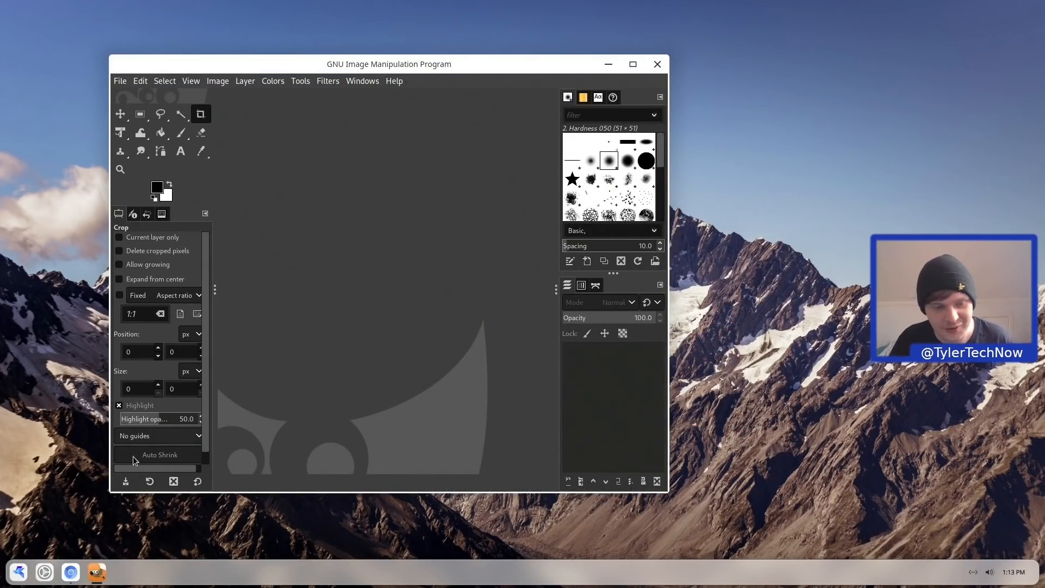
{"action": "left_click", "coordinate": [15, 573]}
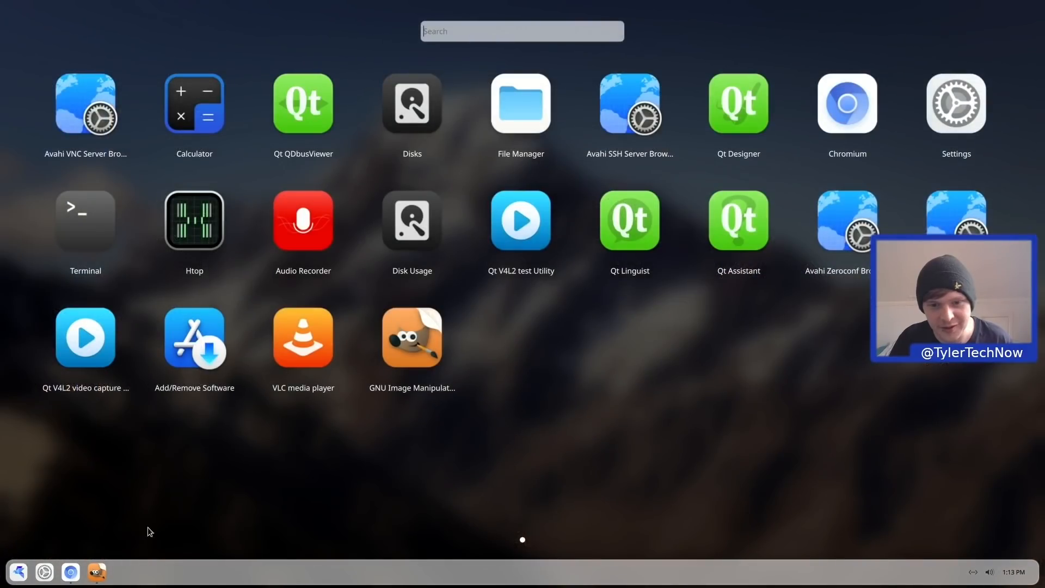
{"action": "left_click", "coordinate": [300, 341]}
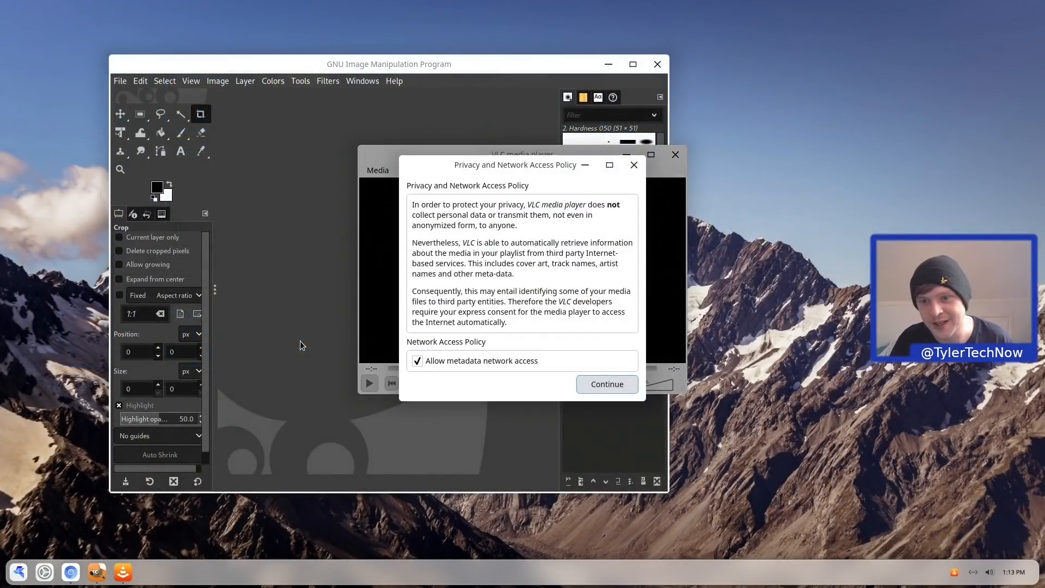
{"action": "left_click", "coordinate": [607, 384]}
{"action": "left_click_drag", "start_coordinate": [536, 159], "coordinate": [762, 177]}
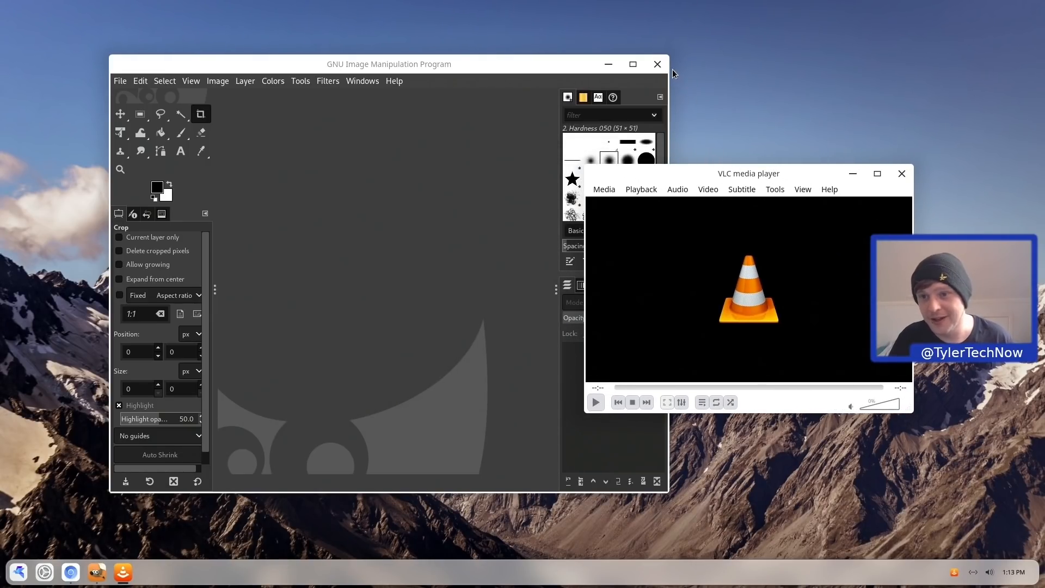
{"action": "left_click", "coordinate": [657, 64]}
{"action": "left_click", "coordinate": [902, 174]}
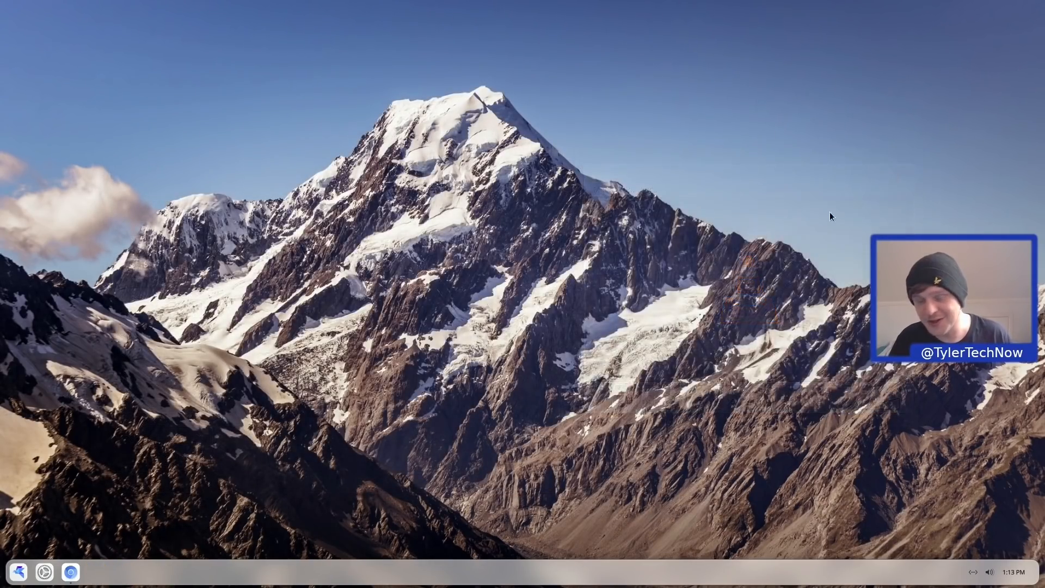
Run xrandr in a new Terminal window to list the display outputs and modes, and close the Terminal.
{"action": "left_click", "coordinate": [19, 572]}
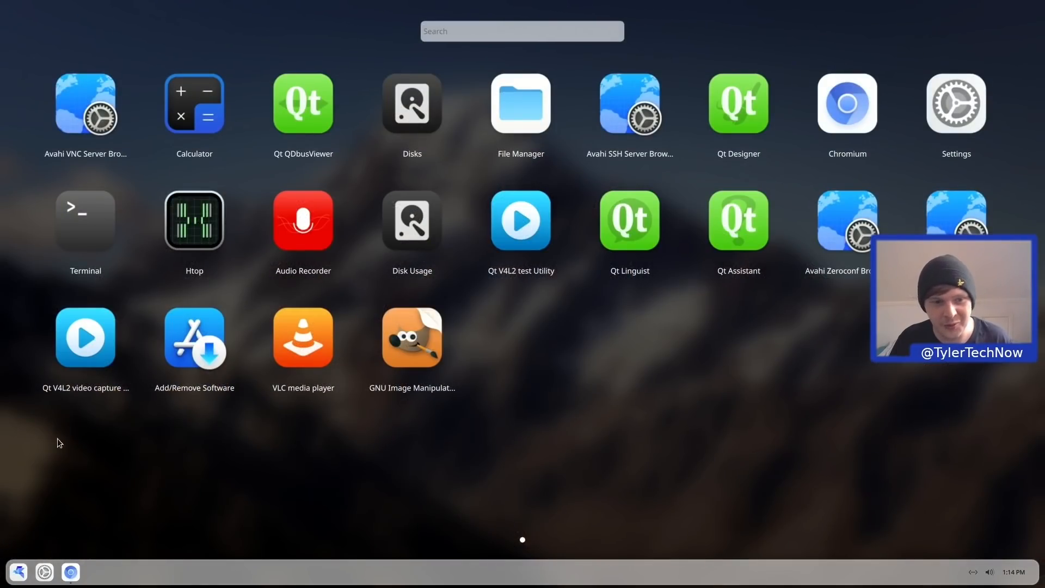
{"action": "left_click", "coordinate": [91, 217]}
{"action": "type", "text": "x"}
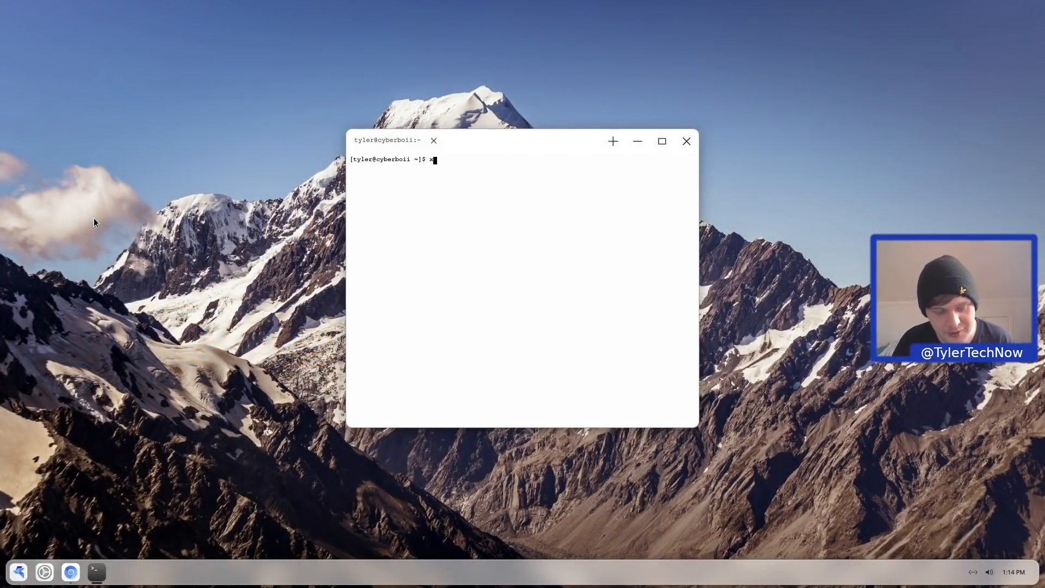
{"action": "type", "text": "randr"}
{"action": "key", "text": "Return"}
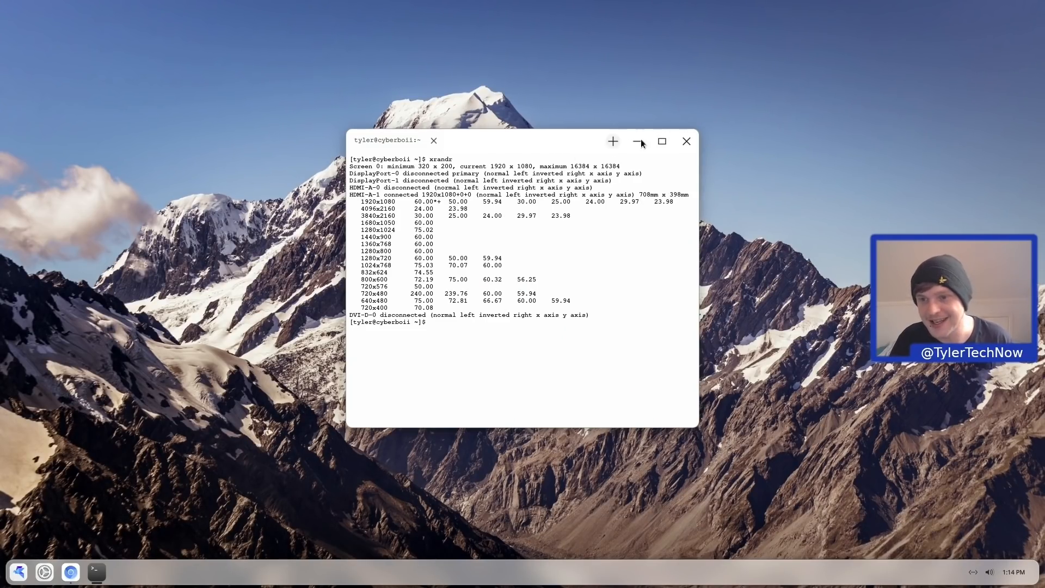
{"action": "left_click", "coordinate": [687, 140]}
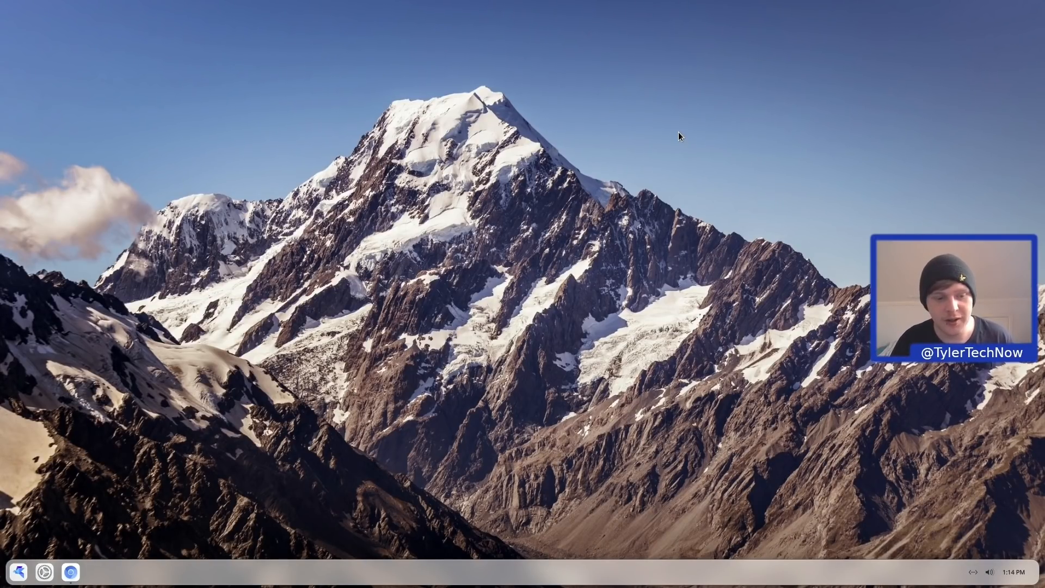
Open the File Manager and a Terminal window, and hibernate the machine with the command systemctl hibernate.
{"action": "left_click", "coordinate": [17, 571]}
{"action": "left_click", "coordinate": [527, 134]}
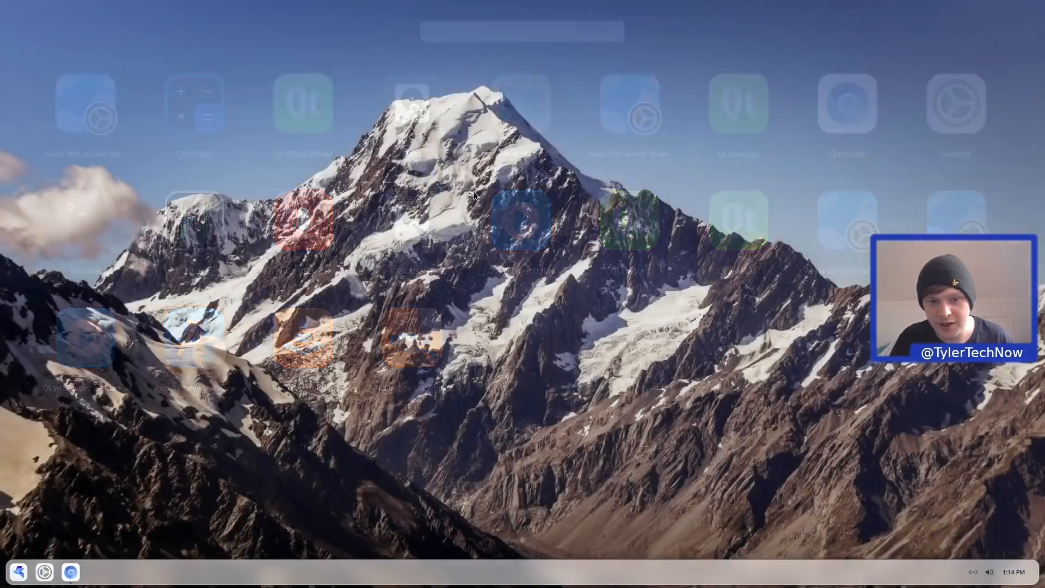
{"action": "left_click", "coordinate": [18, 571]}
{"action": "left_click", "coordinate": [101, 249]}
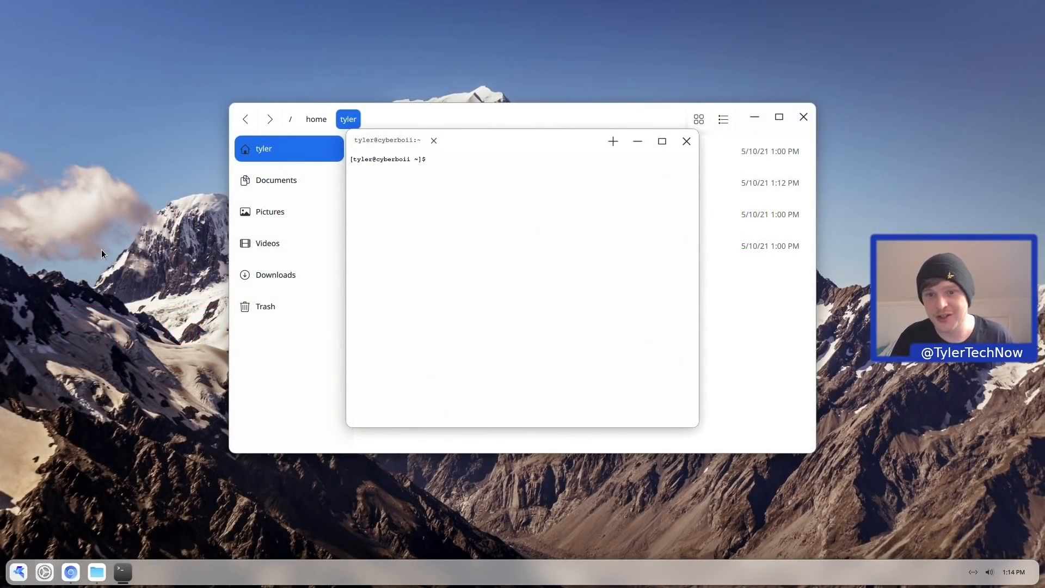
{"action": "type", "text": "syst"}
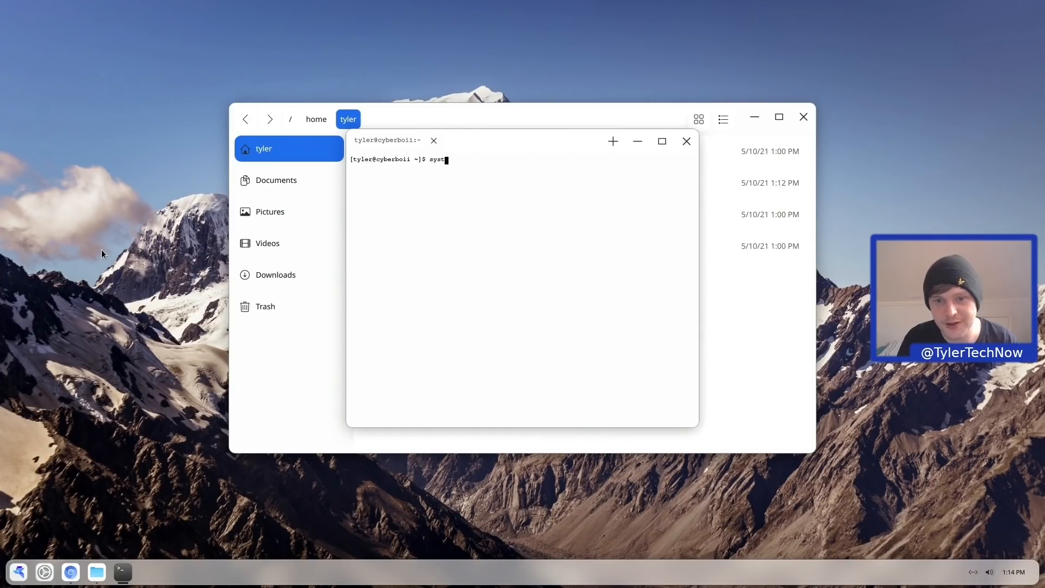
{"action": "type", "text": "emctl hibernat"}
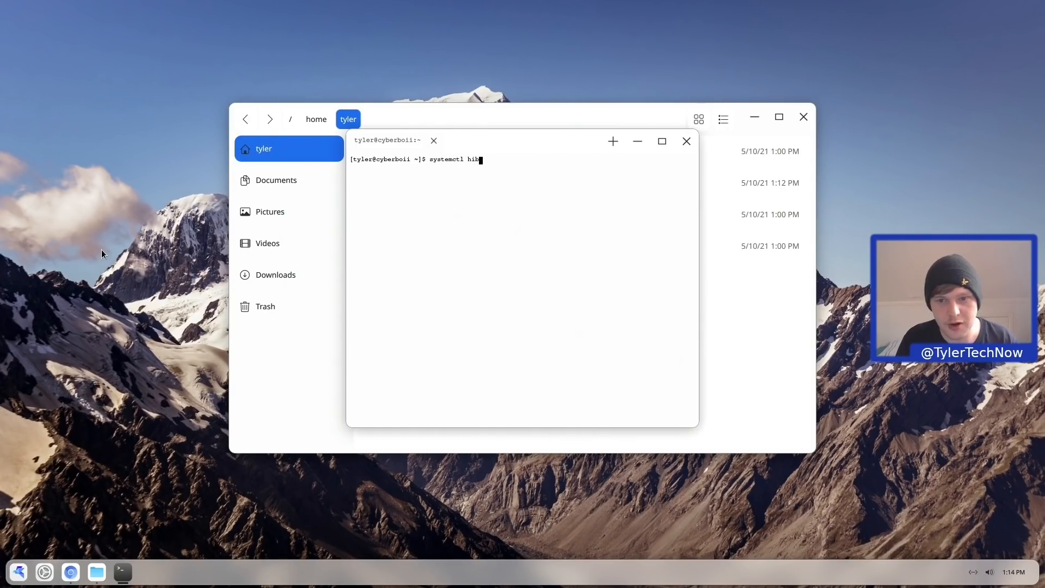
{"action": "type", "text": "e"}
{"action": "key", "text": "Return"}
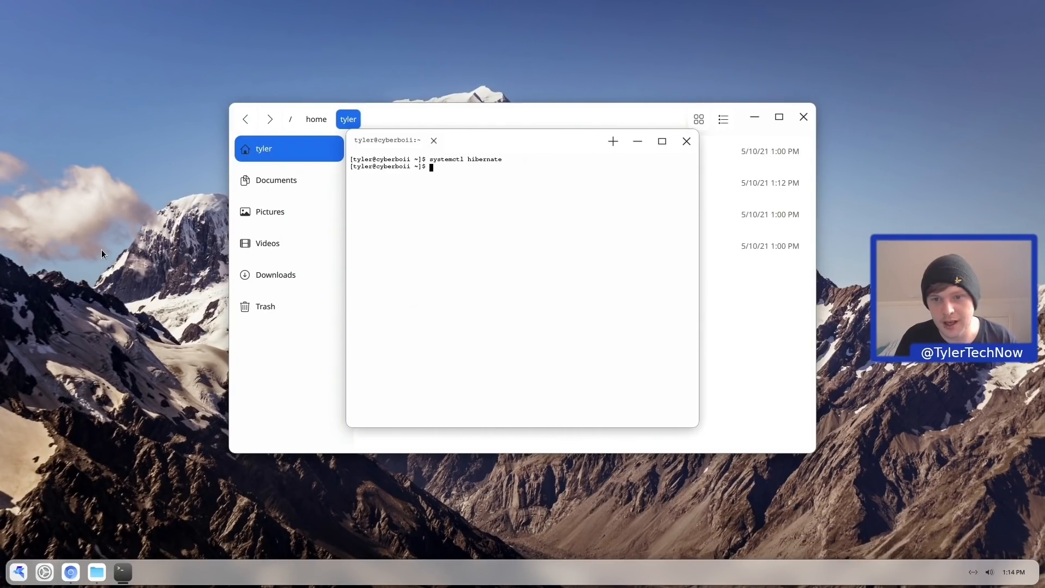